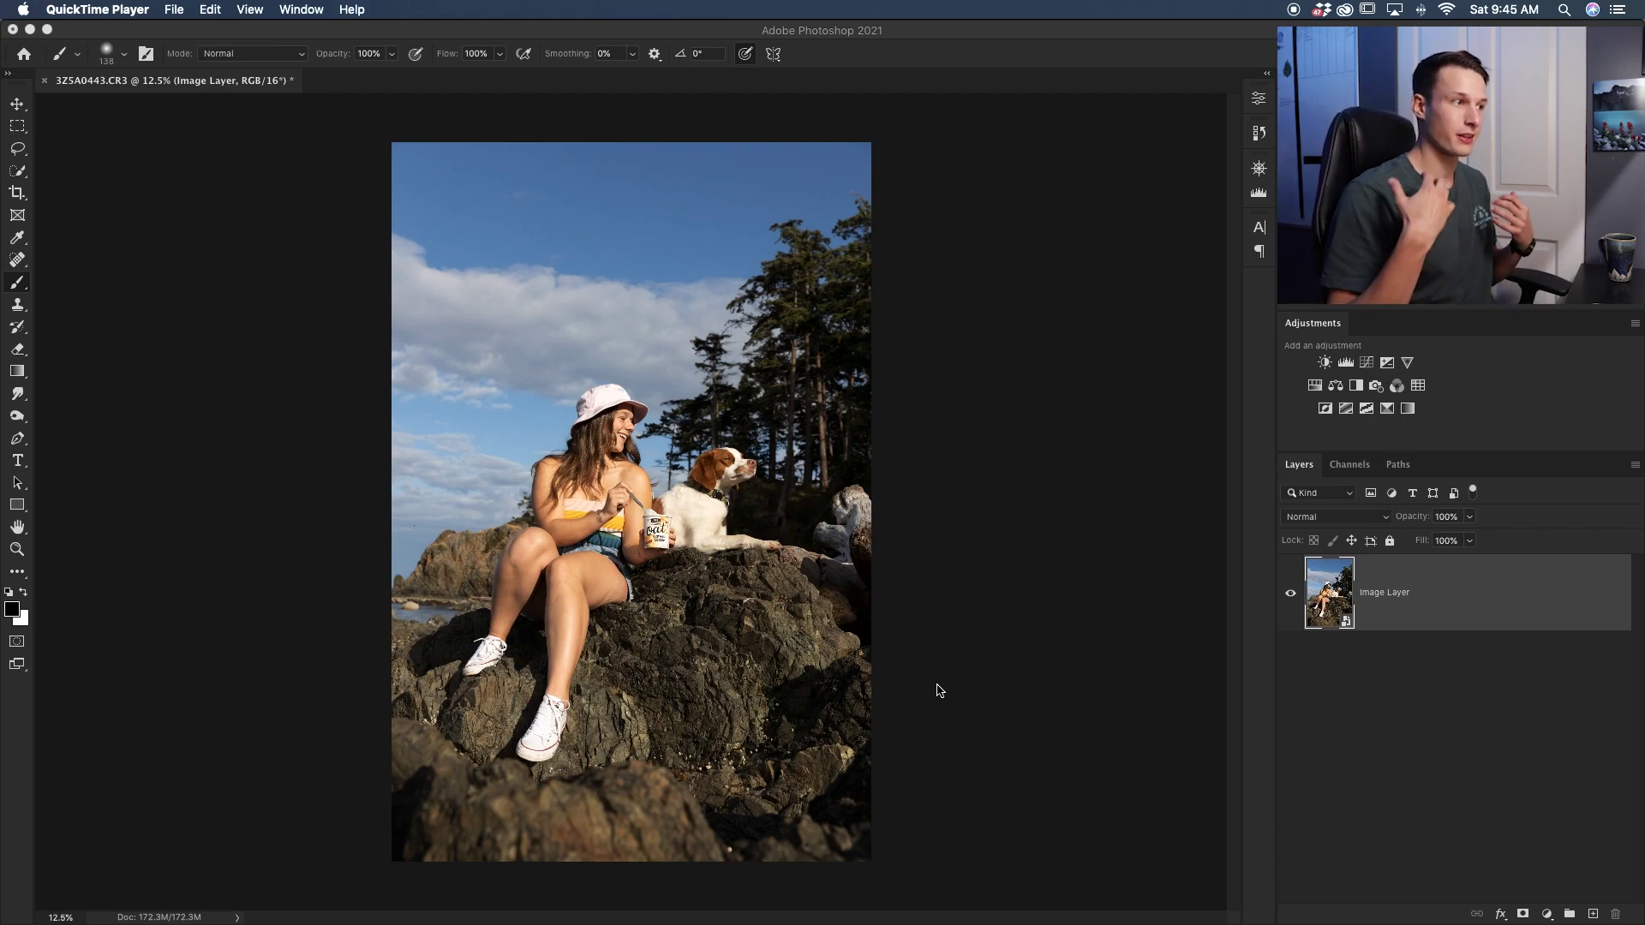
Step: Add a Color Balance adjustment layer above the image layer and set its midtone Yellow–Blue value to +60
{"action": "left_click", "coordinate": [1413, 724]}
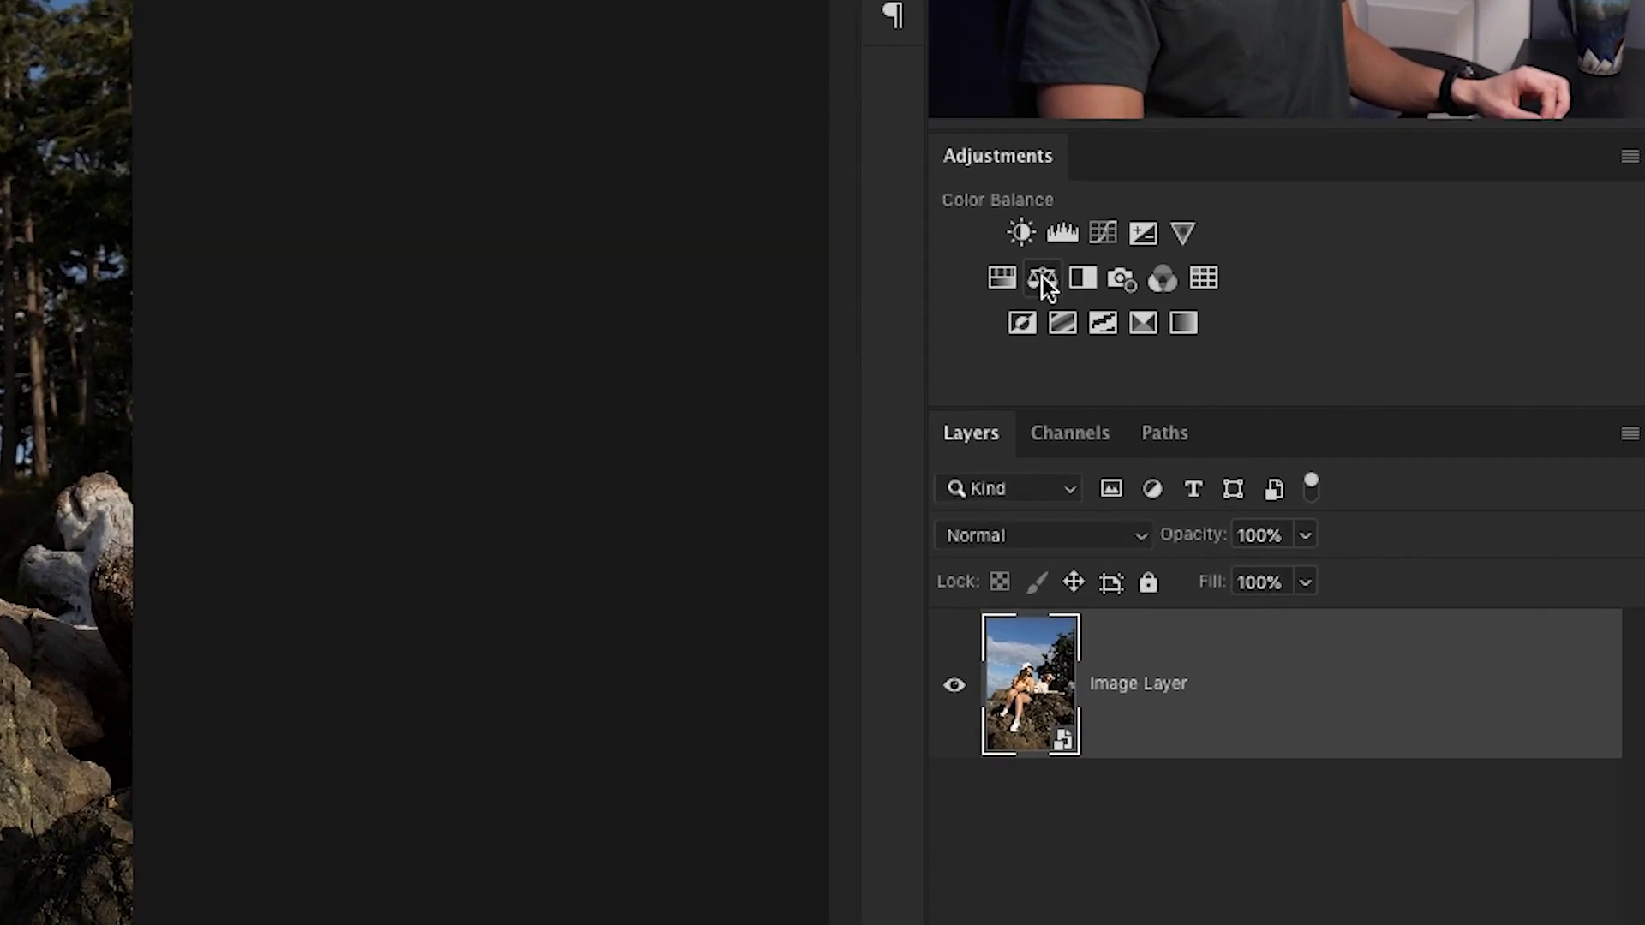
{"action": "left_click", "coordinate": [1042, 276]}
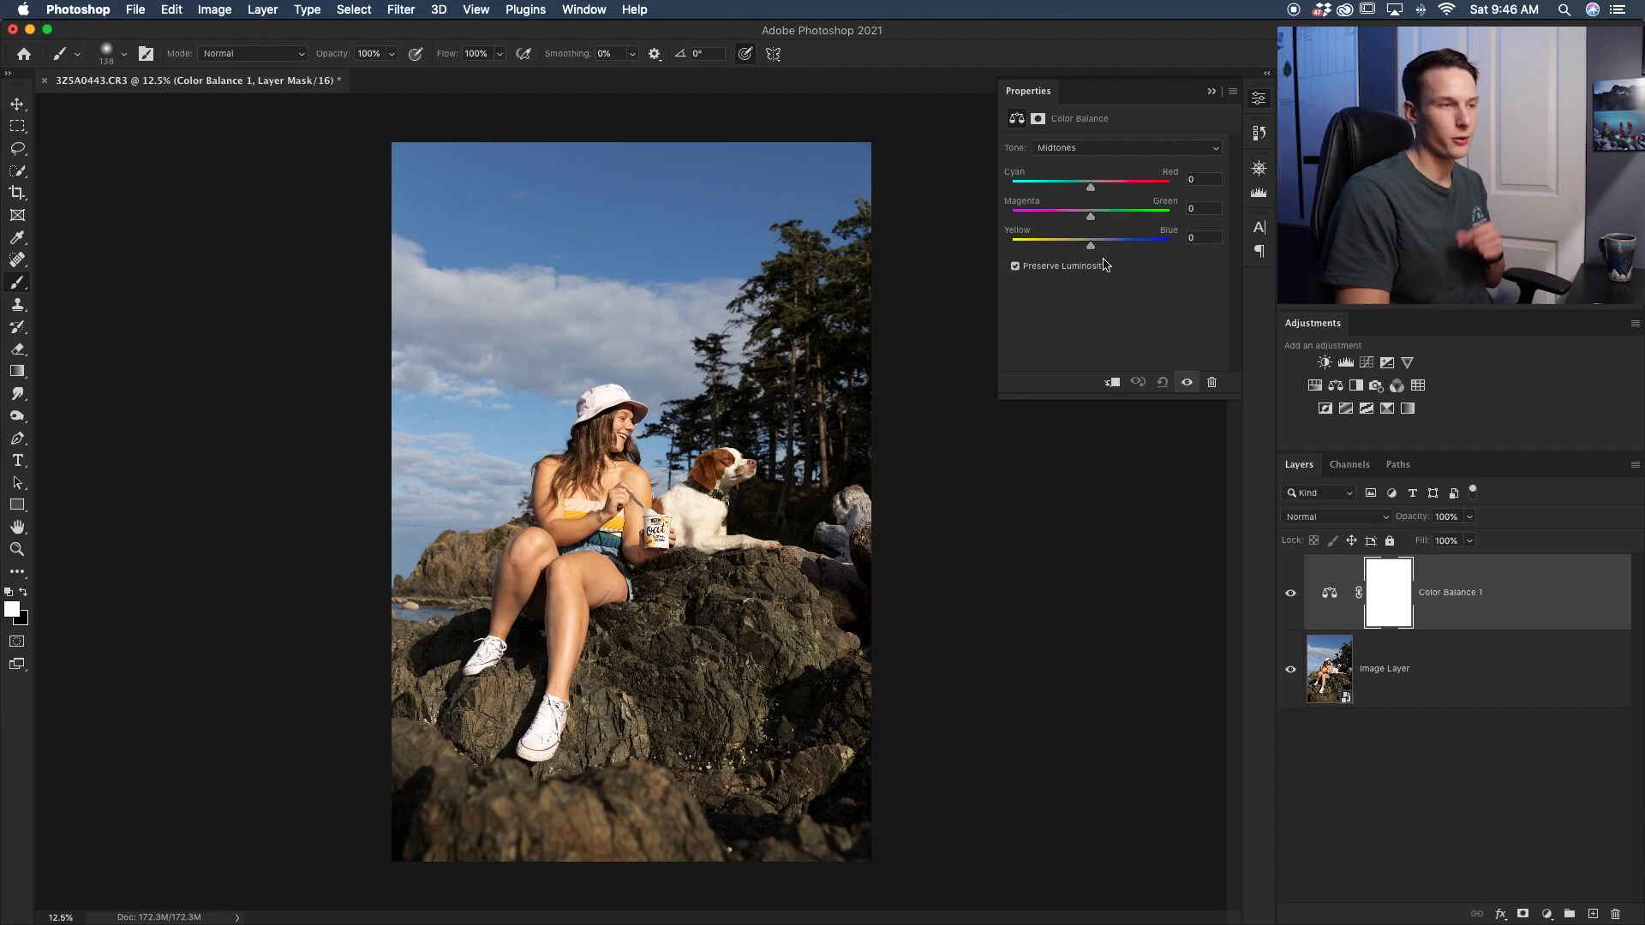
{"action": "left_click_drag", "start_coordinate": [1125, 251], "coordinate": [1116, 246]}
{"action": "left_click", "coordinate": [1093, 156]}
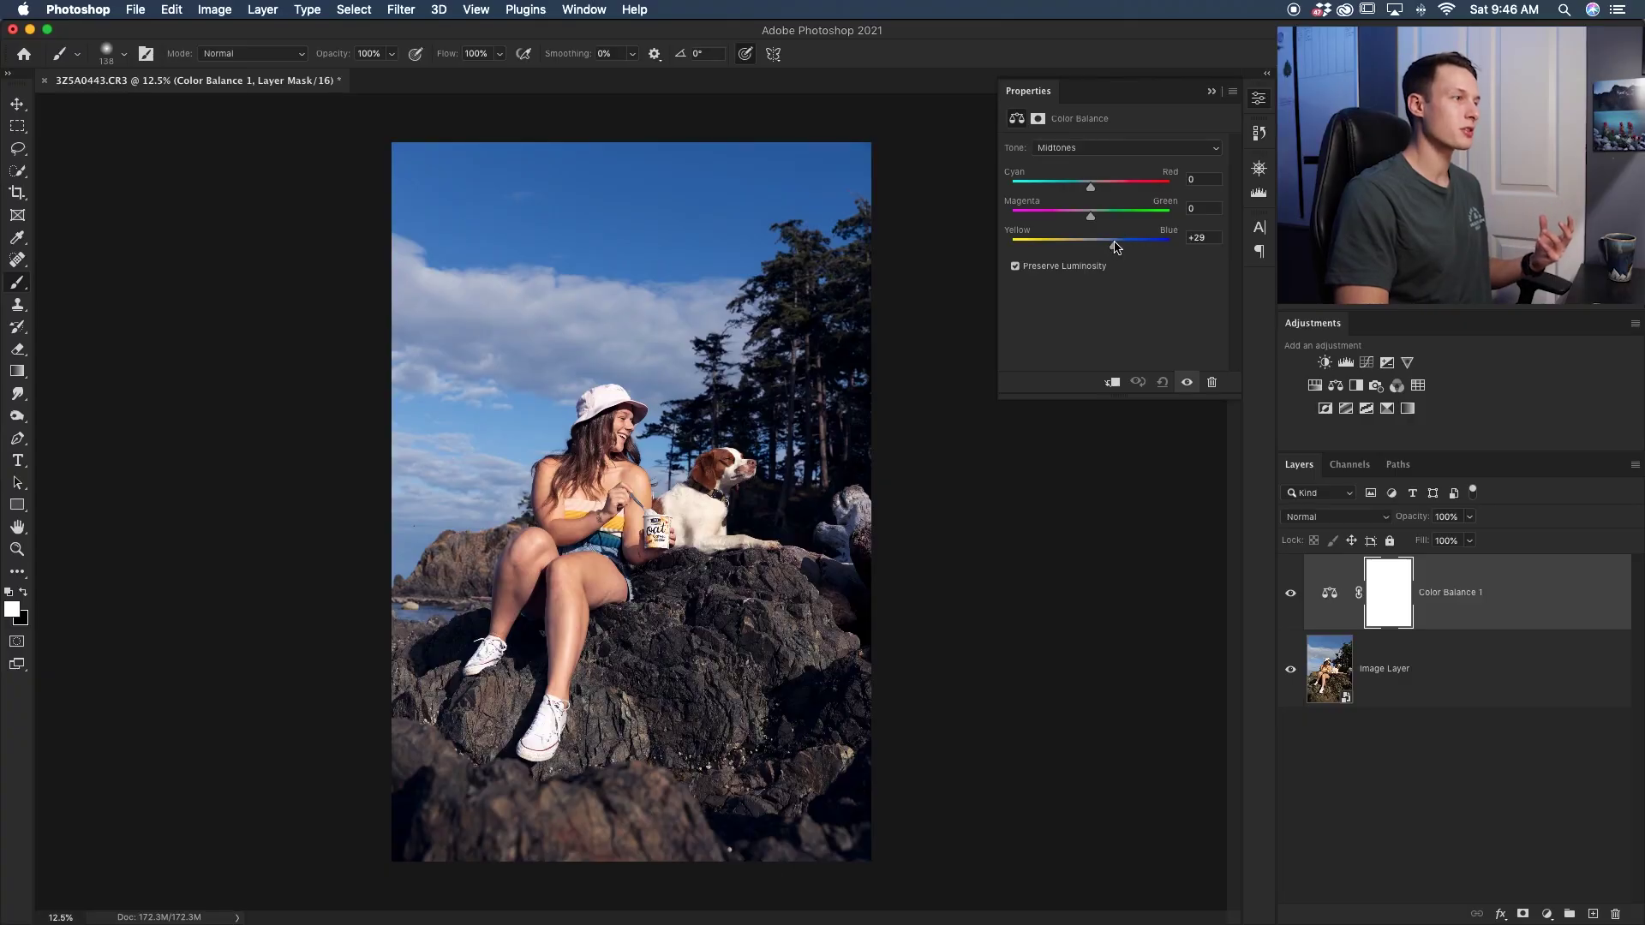
{"action": "left_click_drag", "start_coordinate": [1116, 248], "coordinate": [1136, 248]}
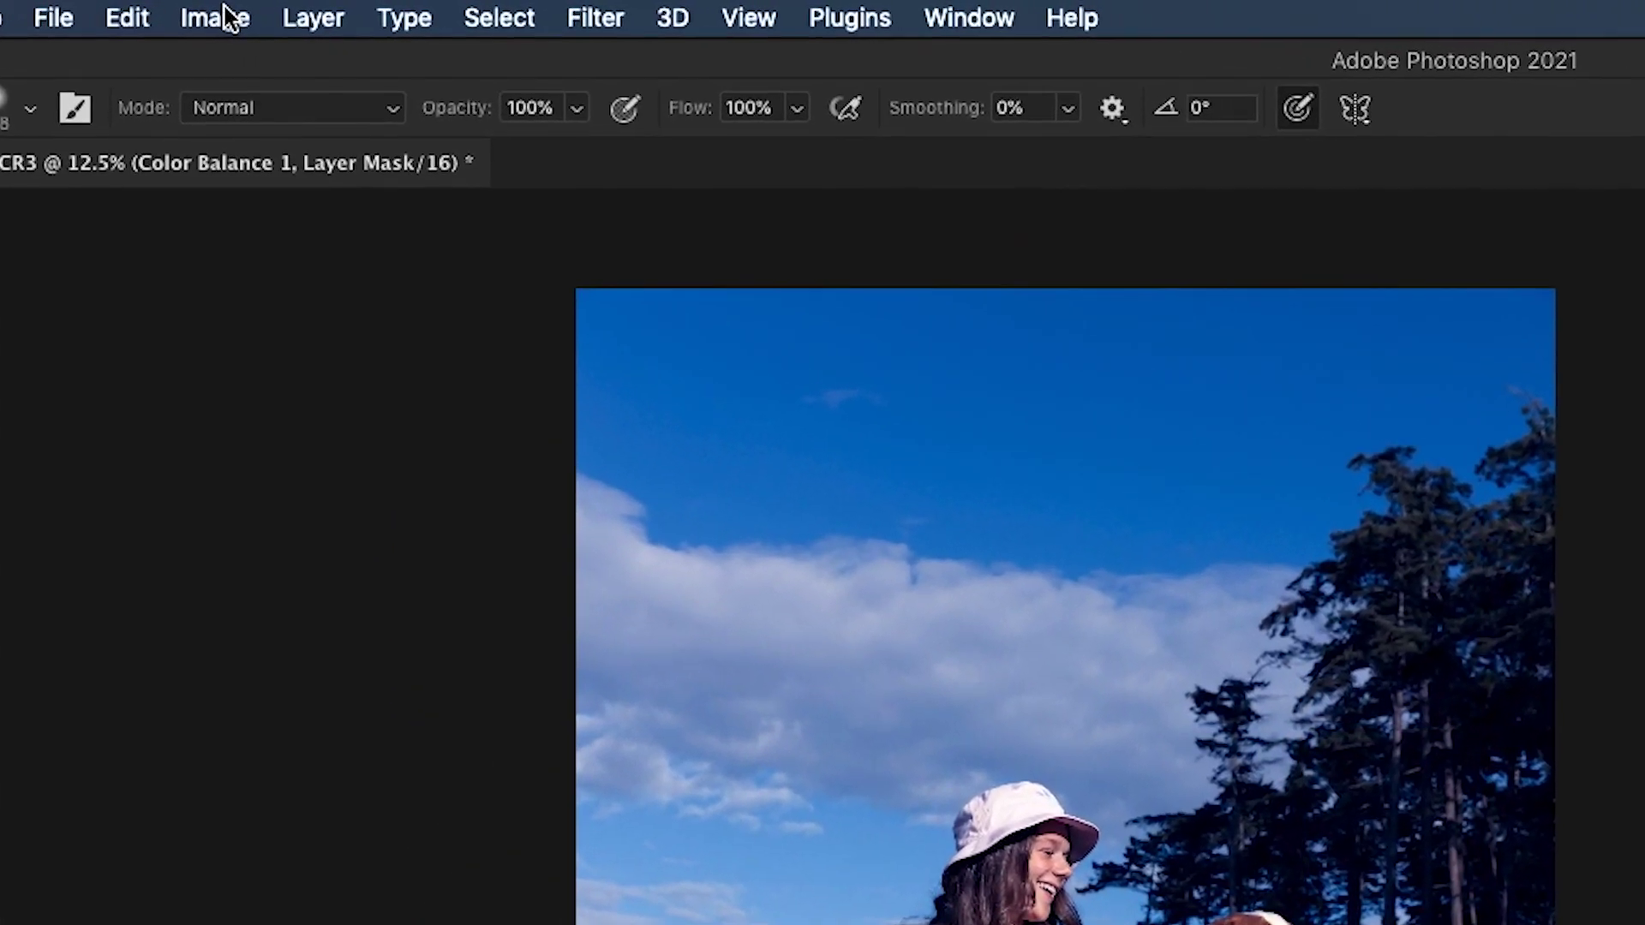
Step: Apply the merged RGB image to the Color Balance layer's mask with Normal blending at 100% opacity, and inspect the mask on its own
{"action": "left_click", "coordinate": [213, 10]}
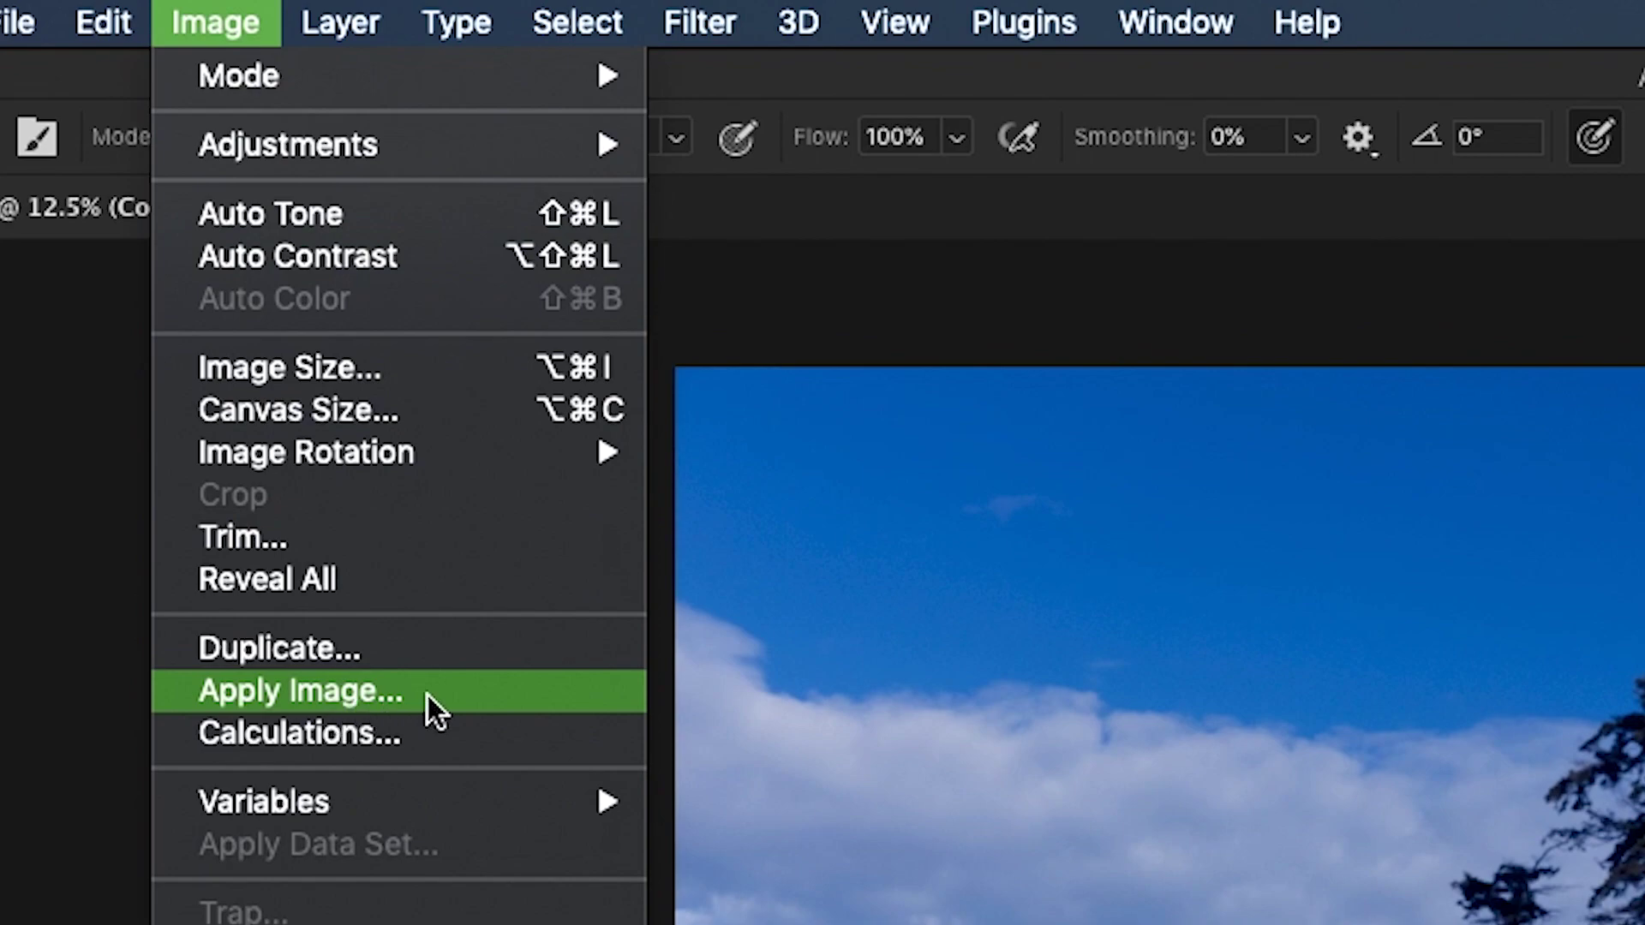
{"action": "key", "text": "Escape"}
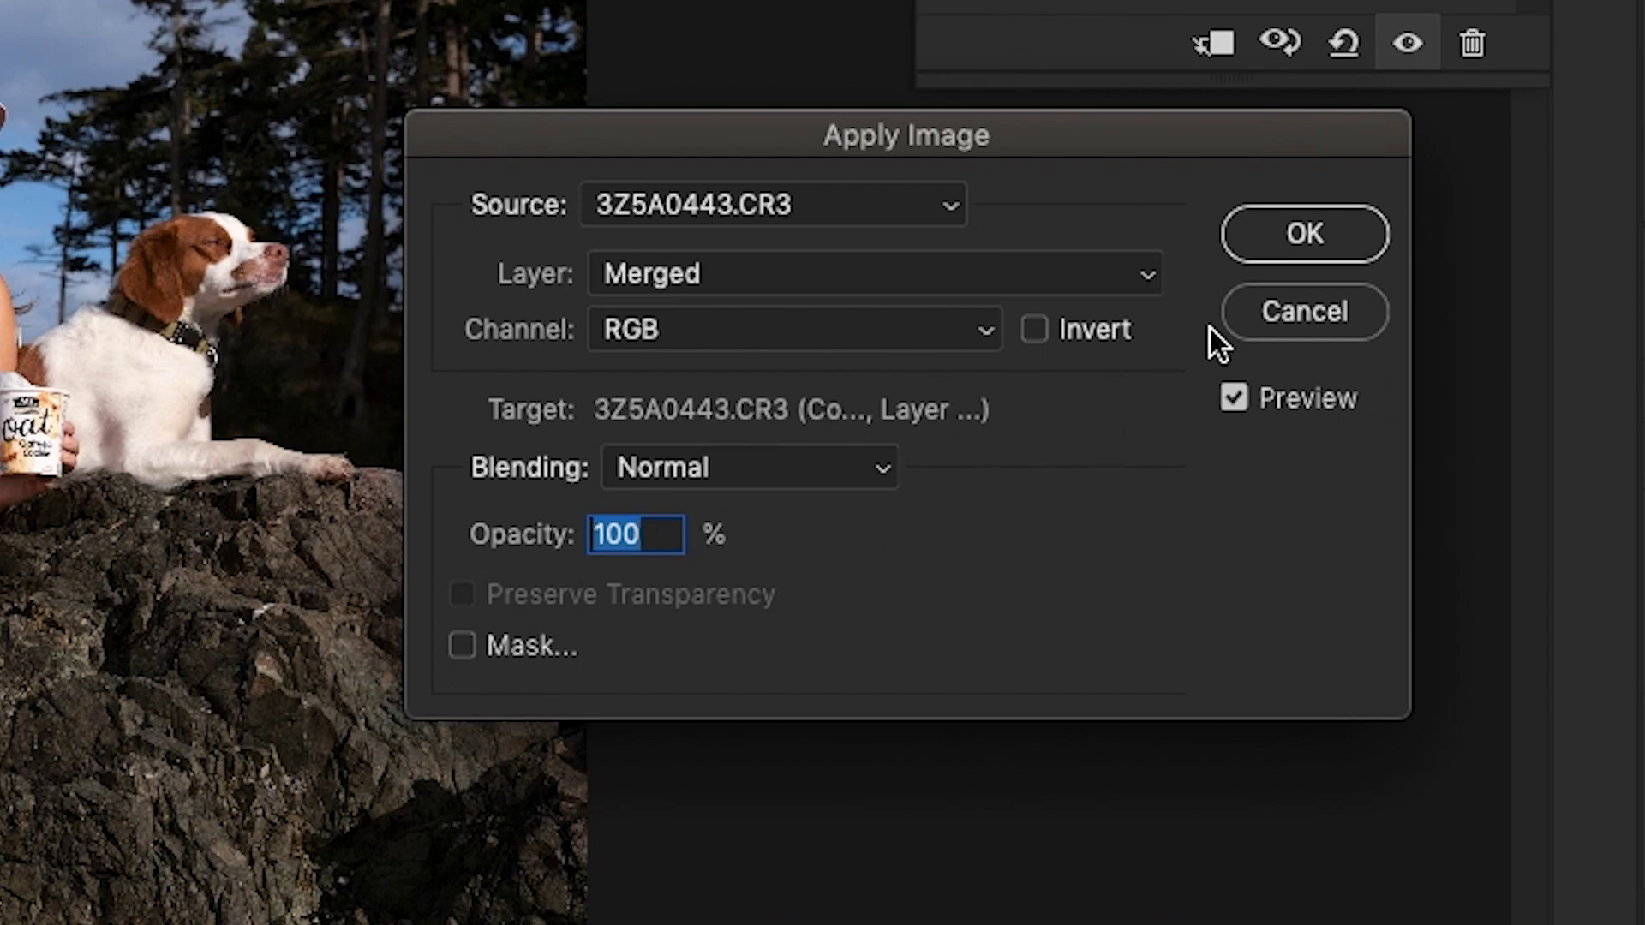
{"action": "left_click", "coordinate": [1277, 238]}
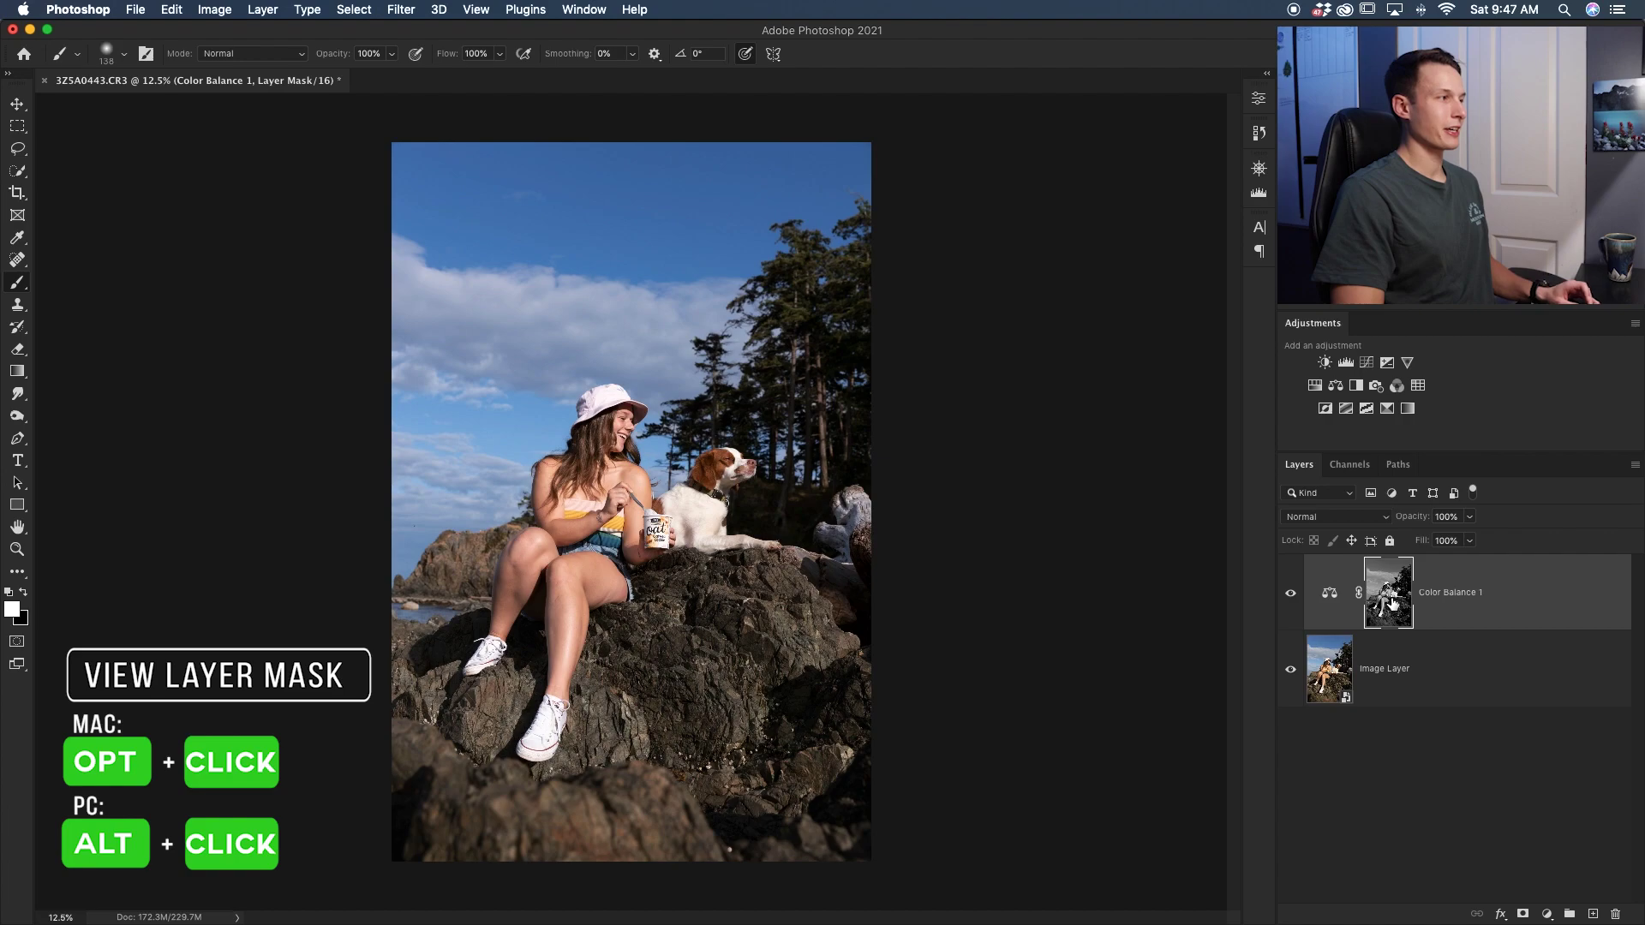
{"action": "left_click", "coordinate": [1393, 604], "text": "alt"}
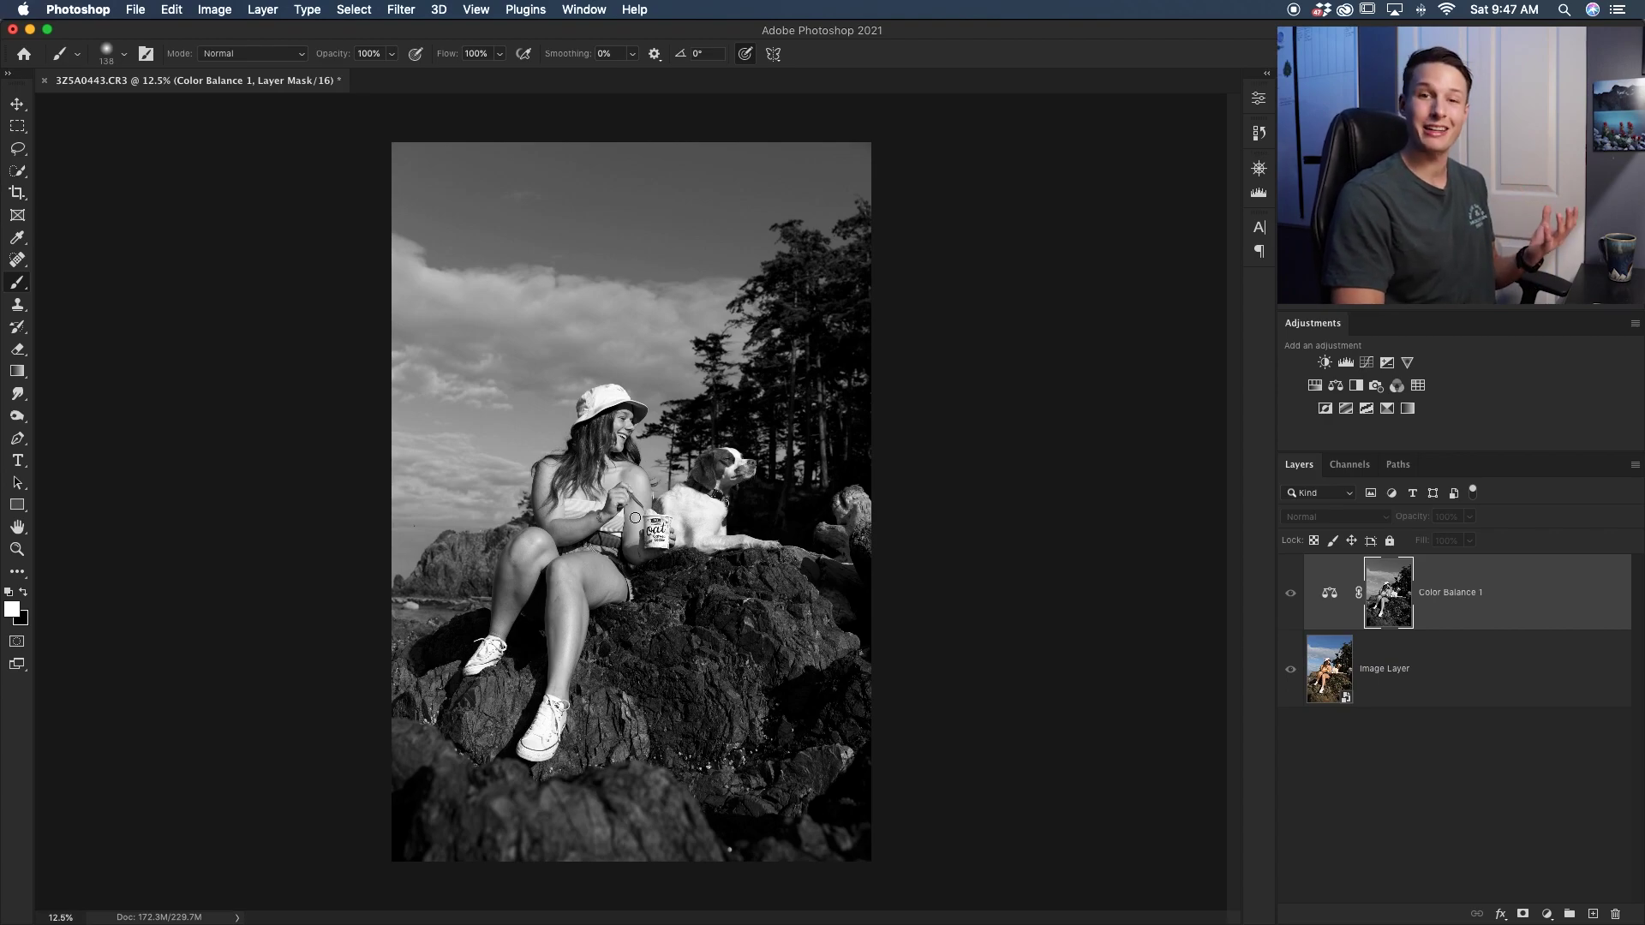
{"action": "left_click", "coordinate": [1330, 595]}
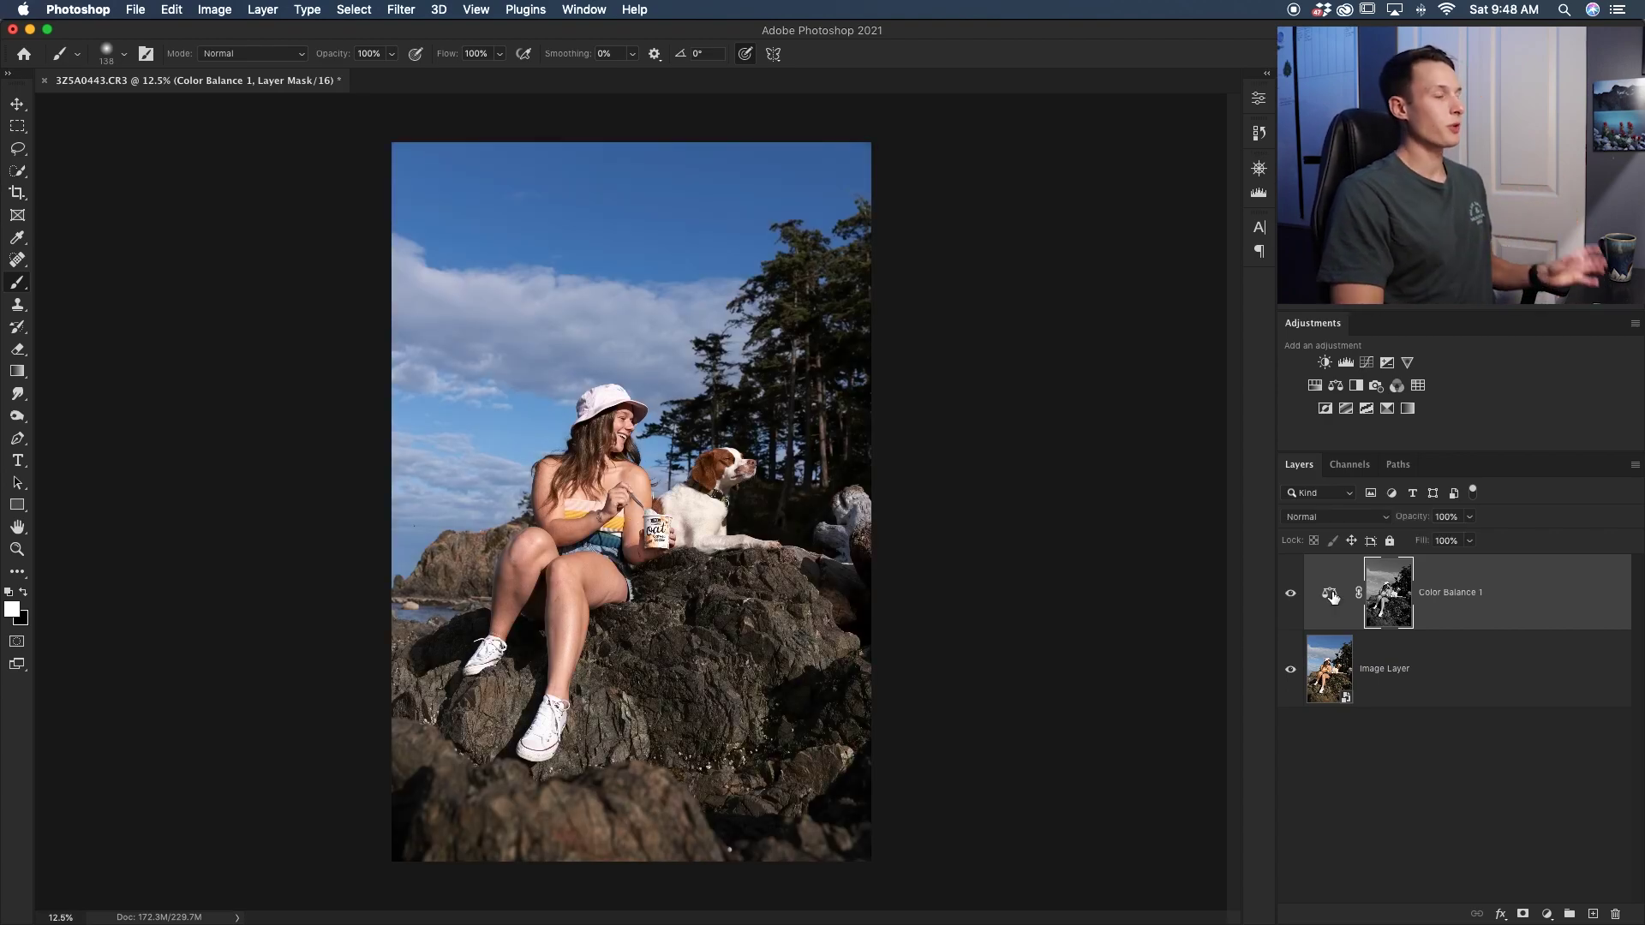
Step: Set the Color Balance midtones to Cyan–Red +12, Magenta–Green -5 and Yellow–Blue +37
{"action": "double_click", "coordinate": [1331, 594]}
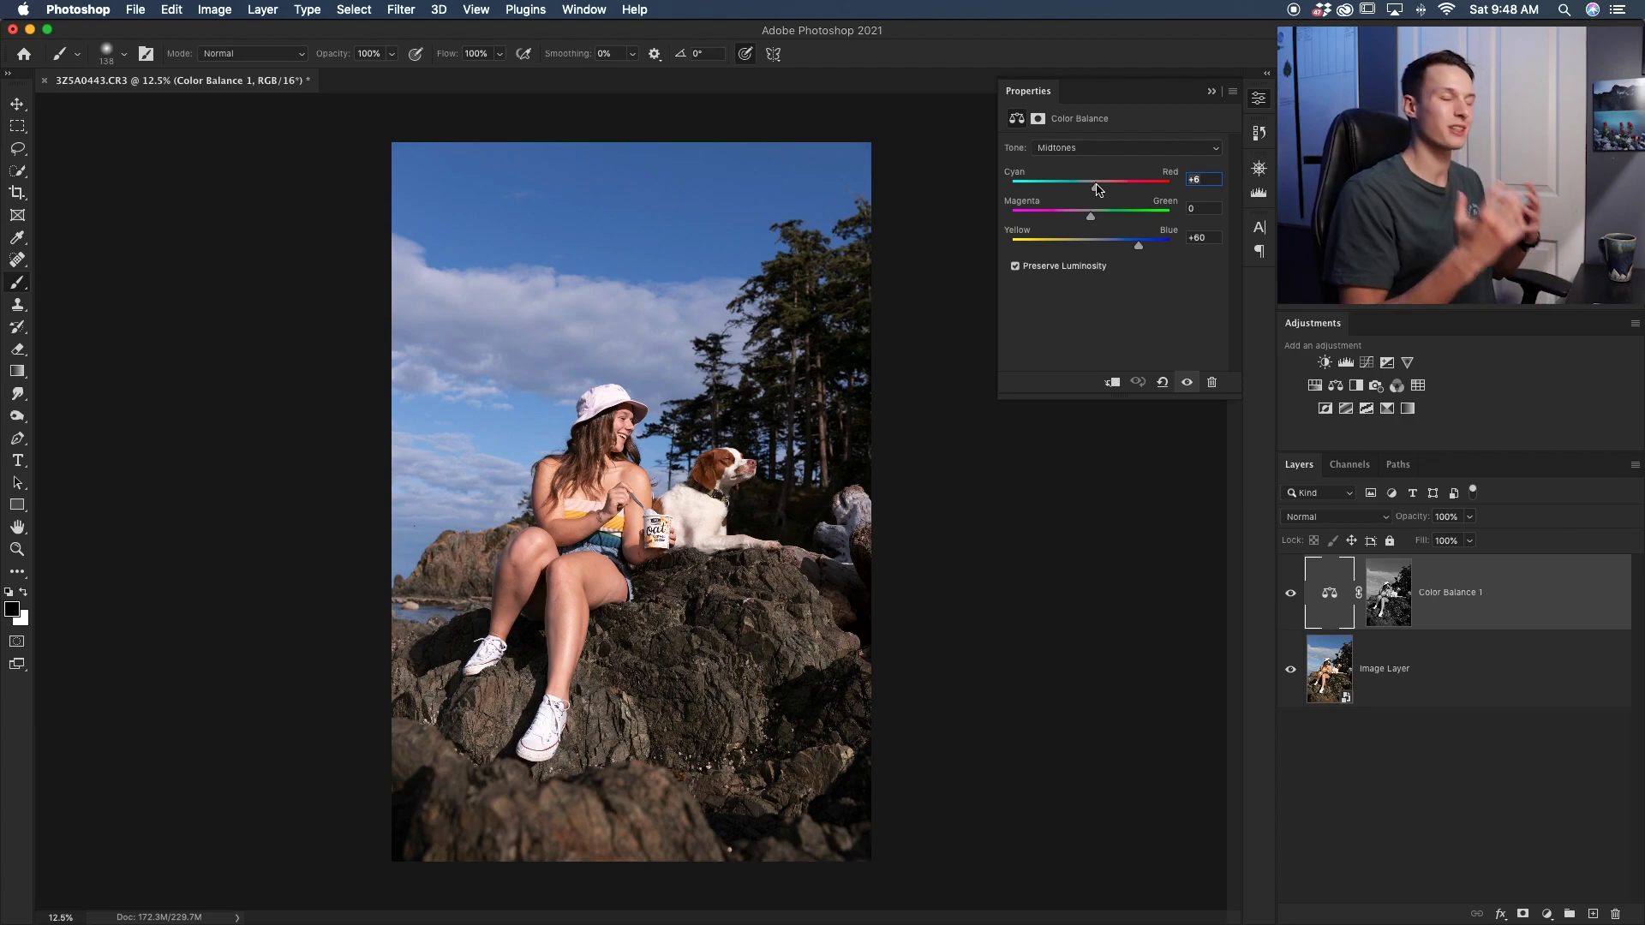
{"action": "left_click_drag", "start_coordinate": [1097, 185], "coordinate": [1093, 185]}
{"action": "left_click", "coordinate": [1095, 246]}
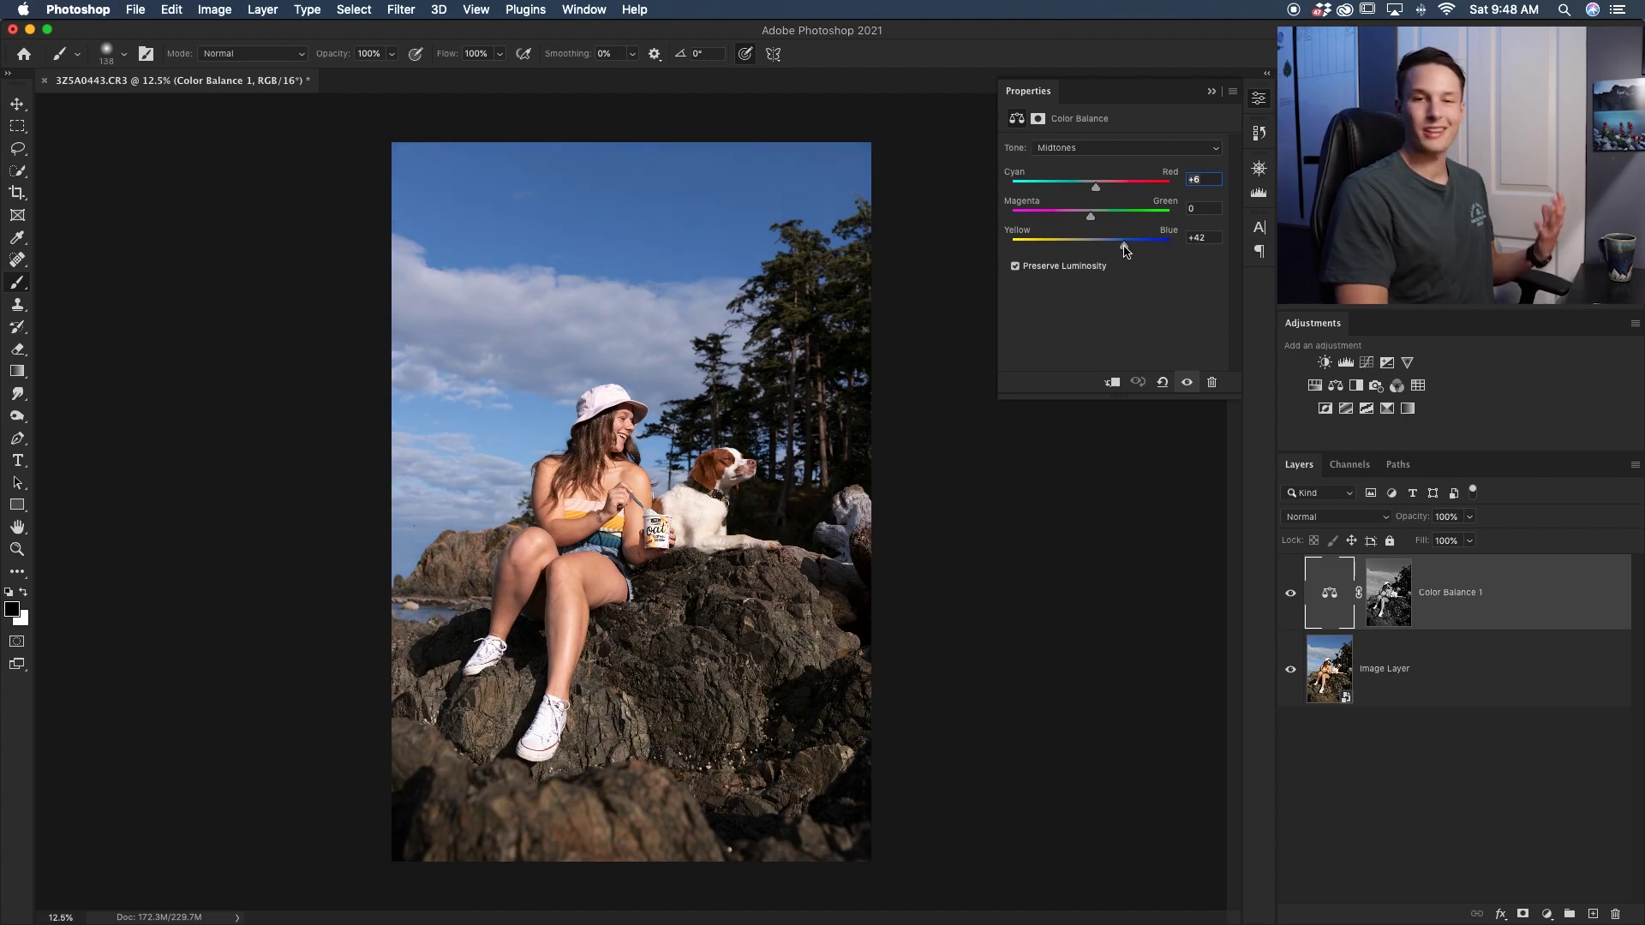
{"action": "left_click_drag", "start_coordinate": [1097, 246], "coordinate": [1094, 246]}
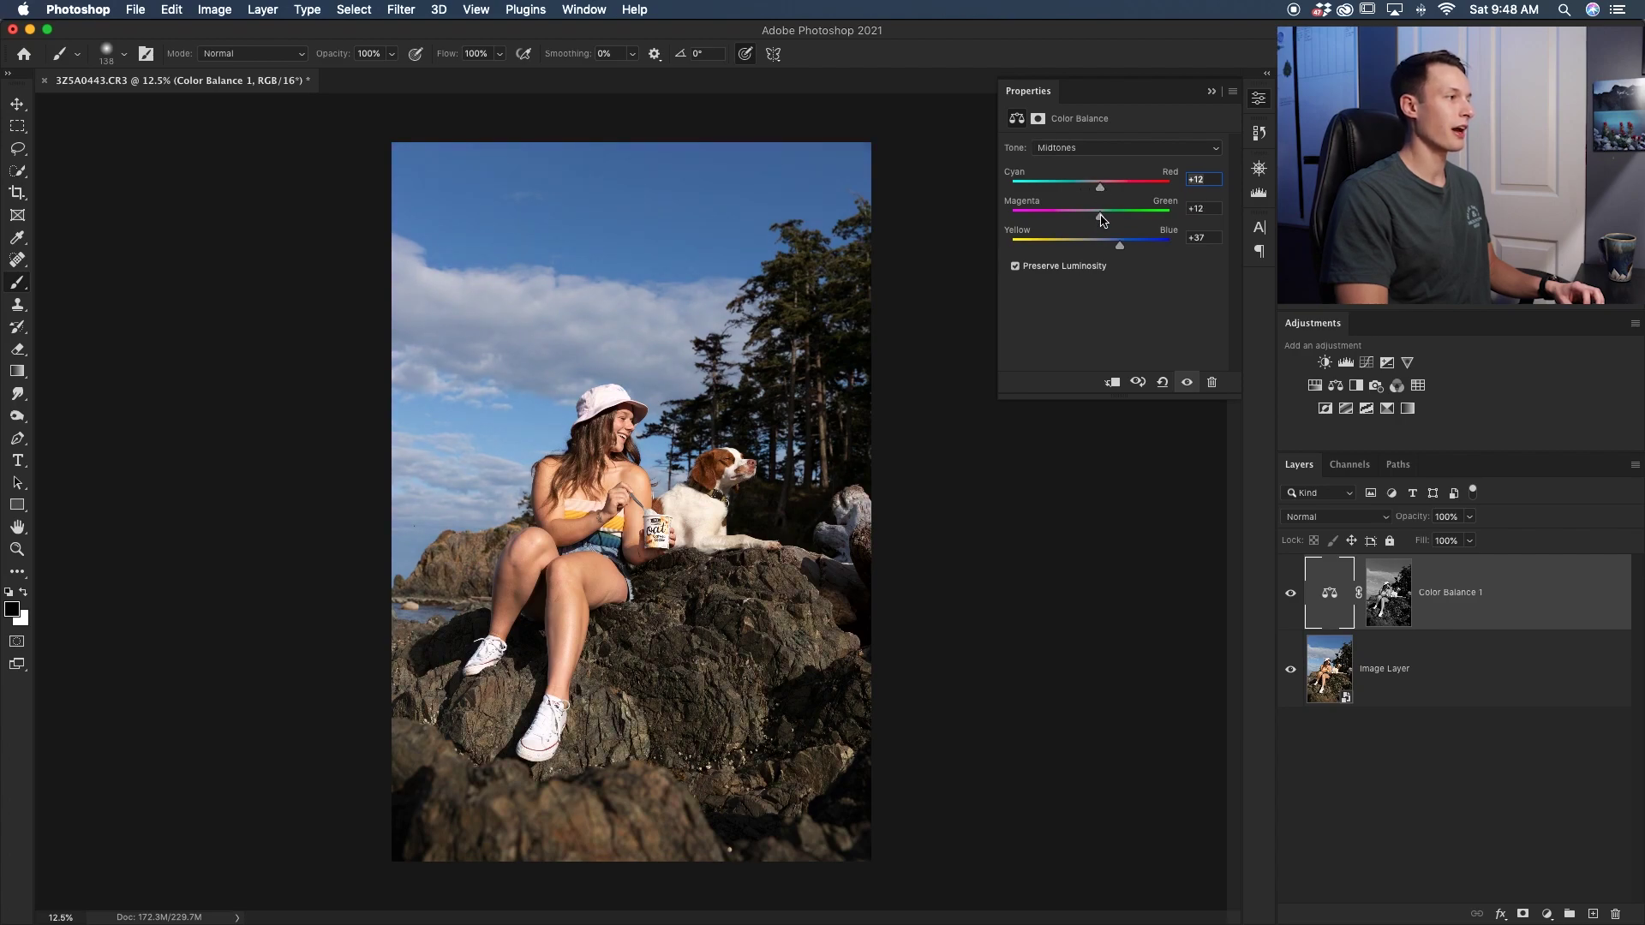
Step: Set the Color Balance shadows to Magenta–Green +12 and Yellow–Blue -22
{"action": "left_click", "coordinate": [1114, 148]}
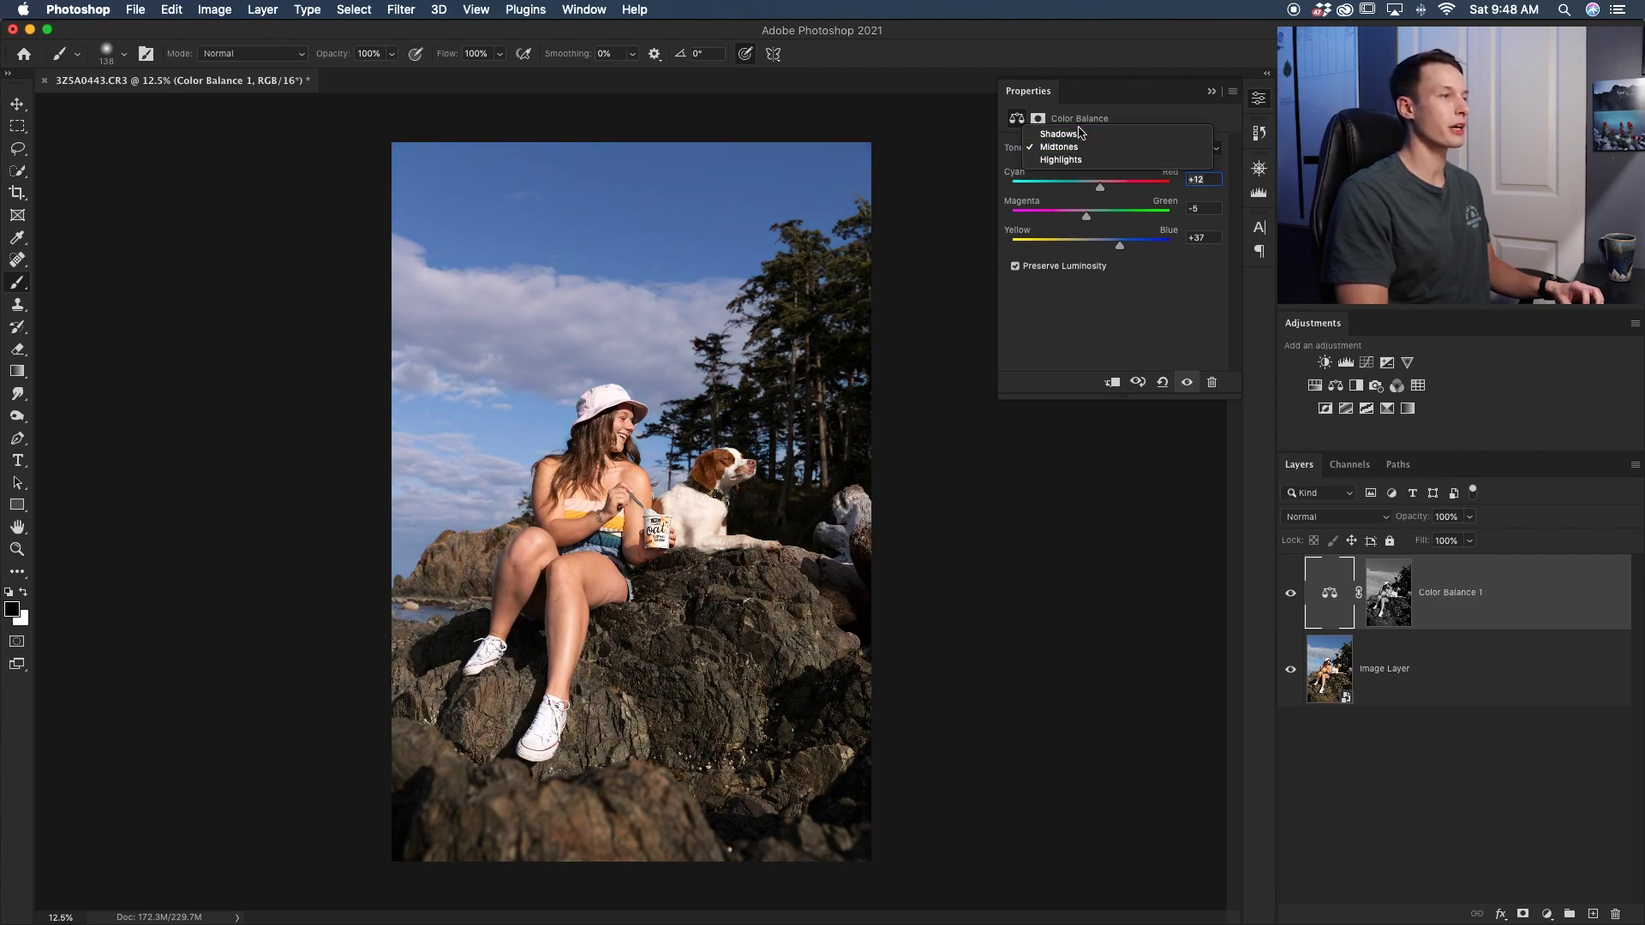
{"action": "left_click", "coordinate": [1066, 134]}
{"action": "left_click", "coordinate": [1114, 148]}
{"action": "left_click", "coordinate": [1113, 160]}
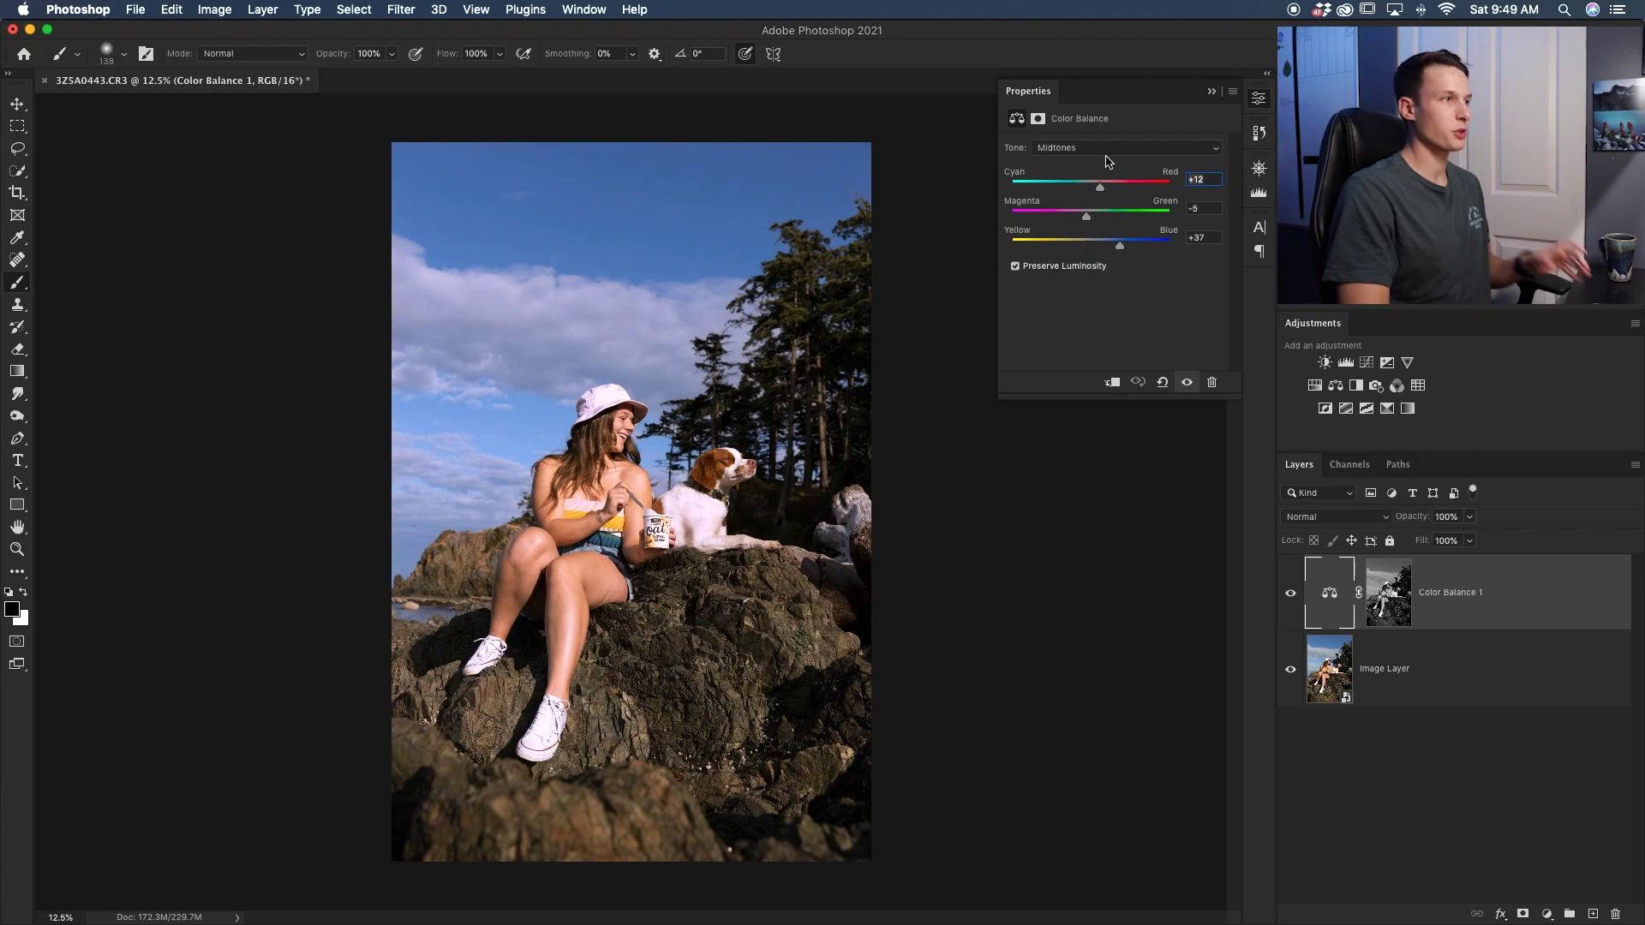
{"action": "left_click", "coordinate": [1114, 147]}
{"action": "left_click", "coordinate": [1108, 135]}
{"action": "left_click", "coordinate": [1113, 147]}
{"action": "left_click", "coordinate": [1105, 173]}
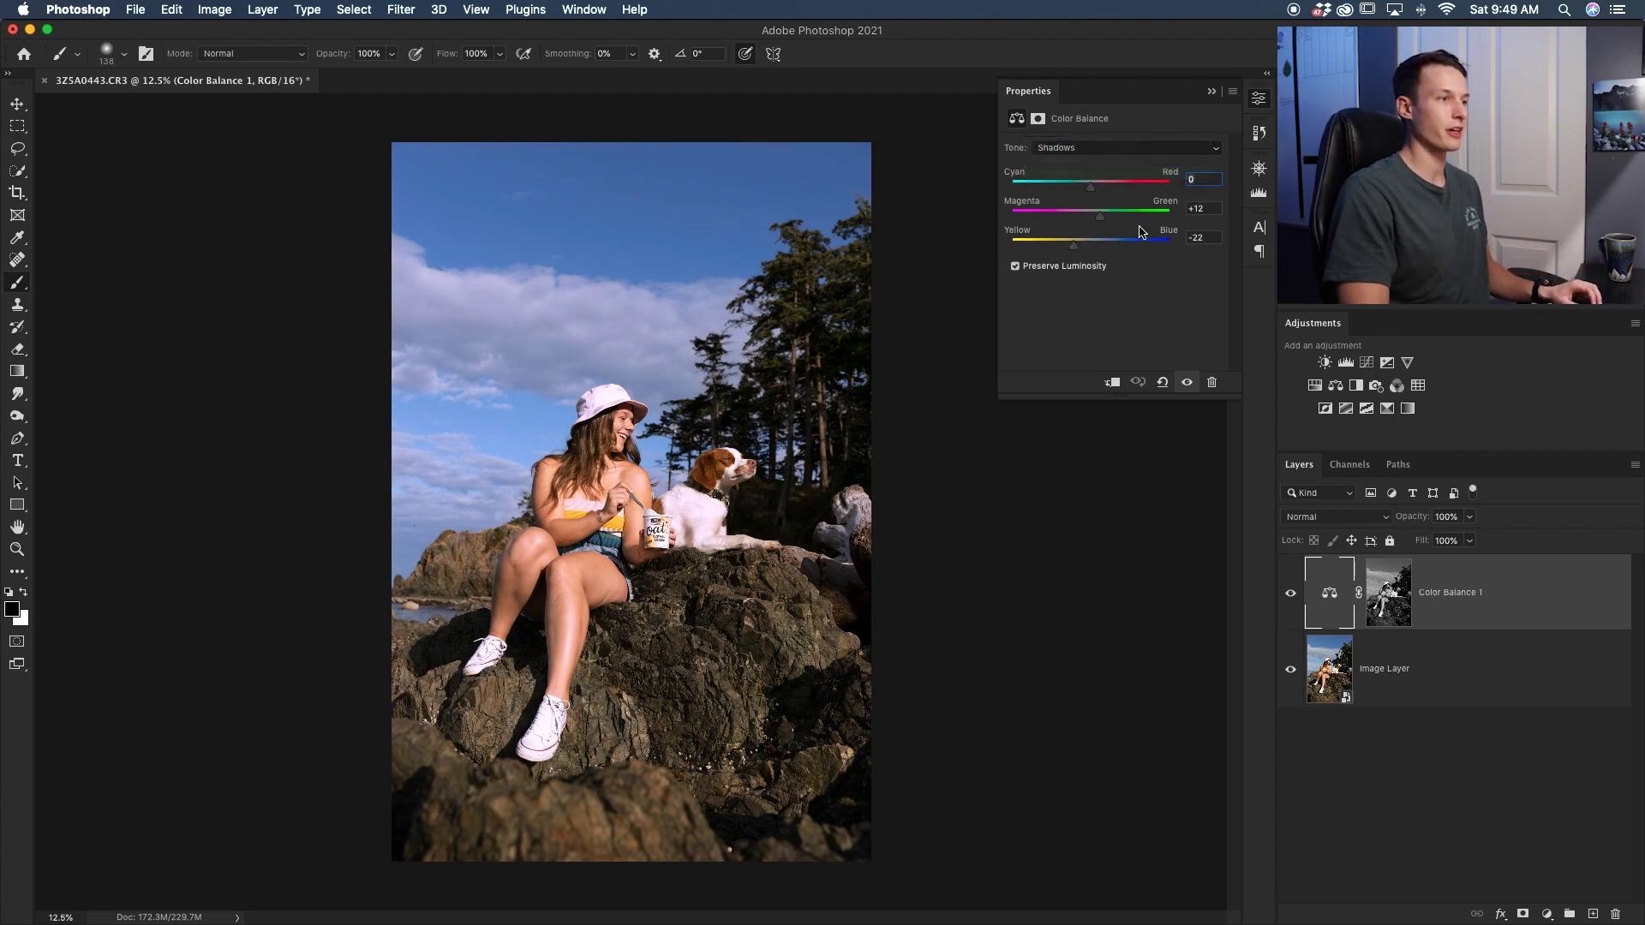
Step: Compare the image with the Color Balance mask disabled and enabled, and with the adjustment layer hidden and shown
{"action": "left_click", "coordinate": [1387, 604], "text": "shift"}
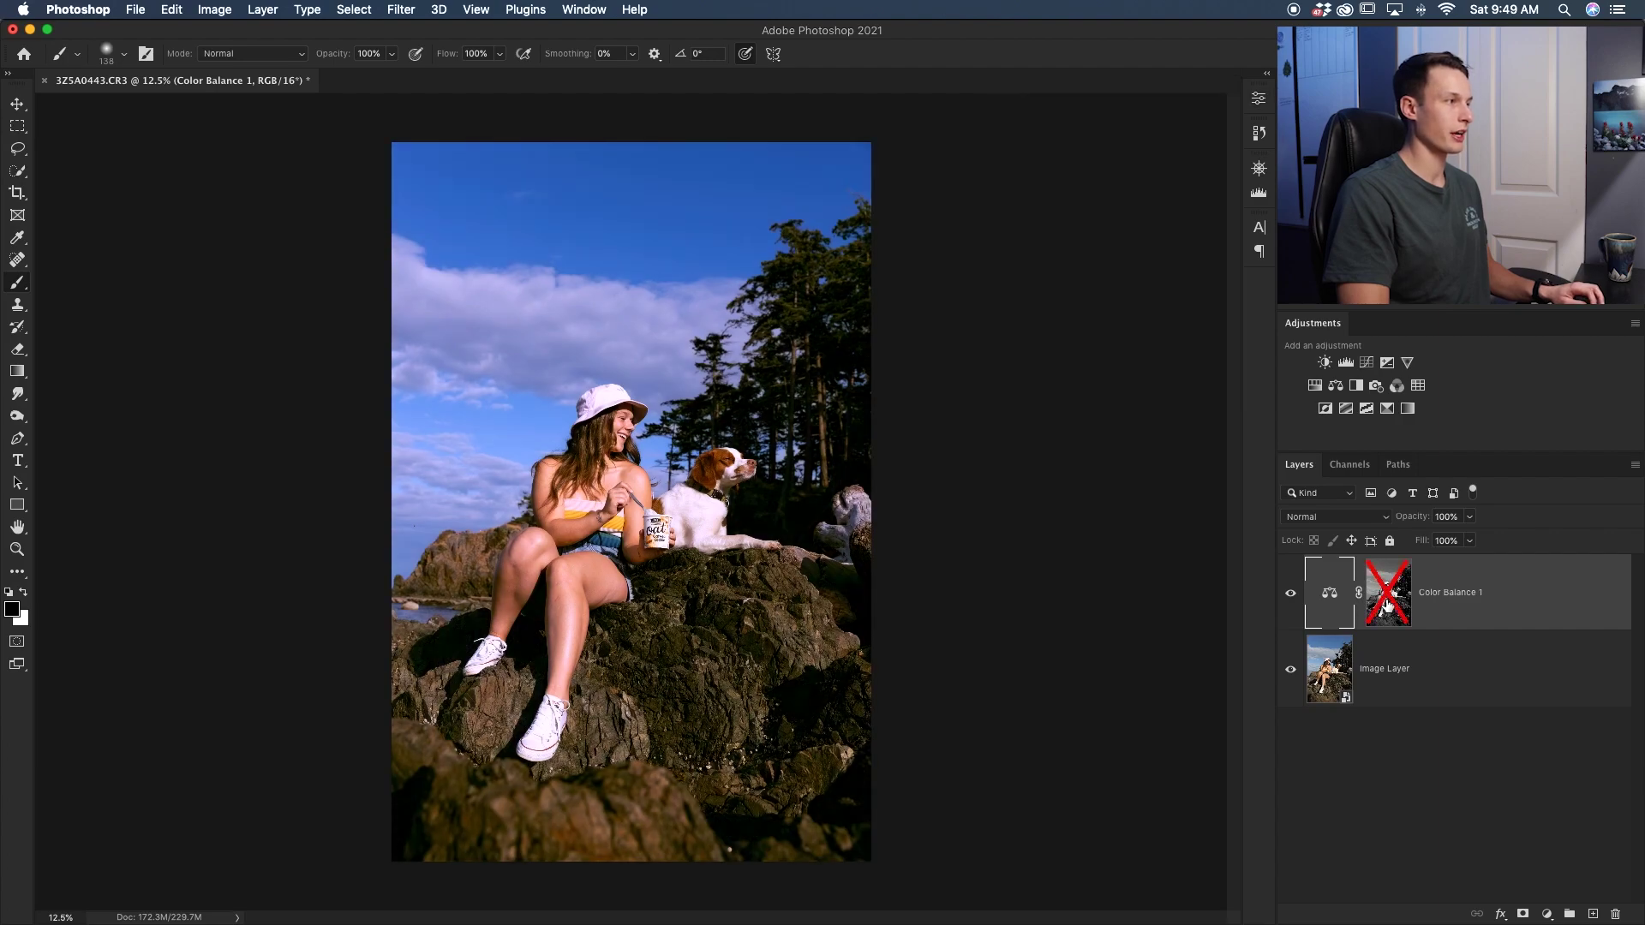
{"action": "left_click", "coordinate": [1387, 604], "text": "shift"}
{"action": "left_click", "coordinate": [1387, 604], "text": "shift"}
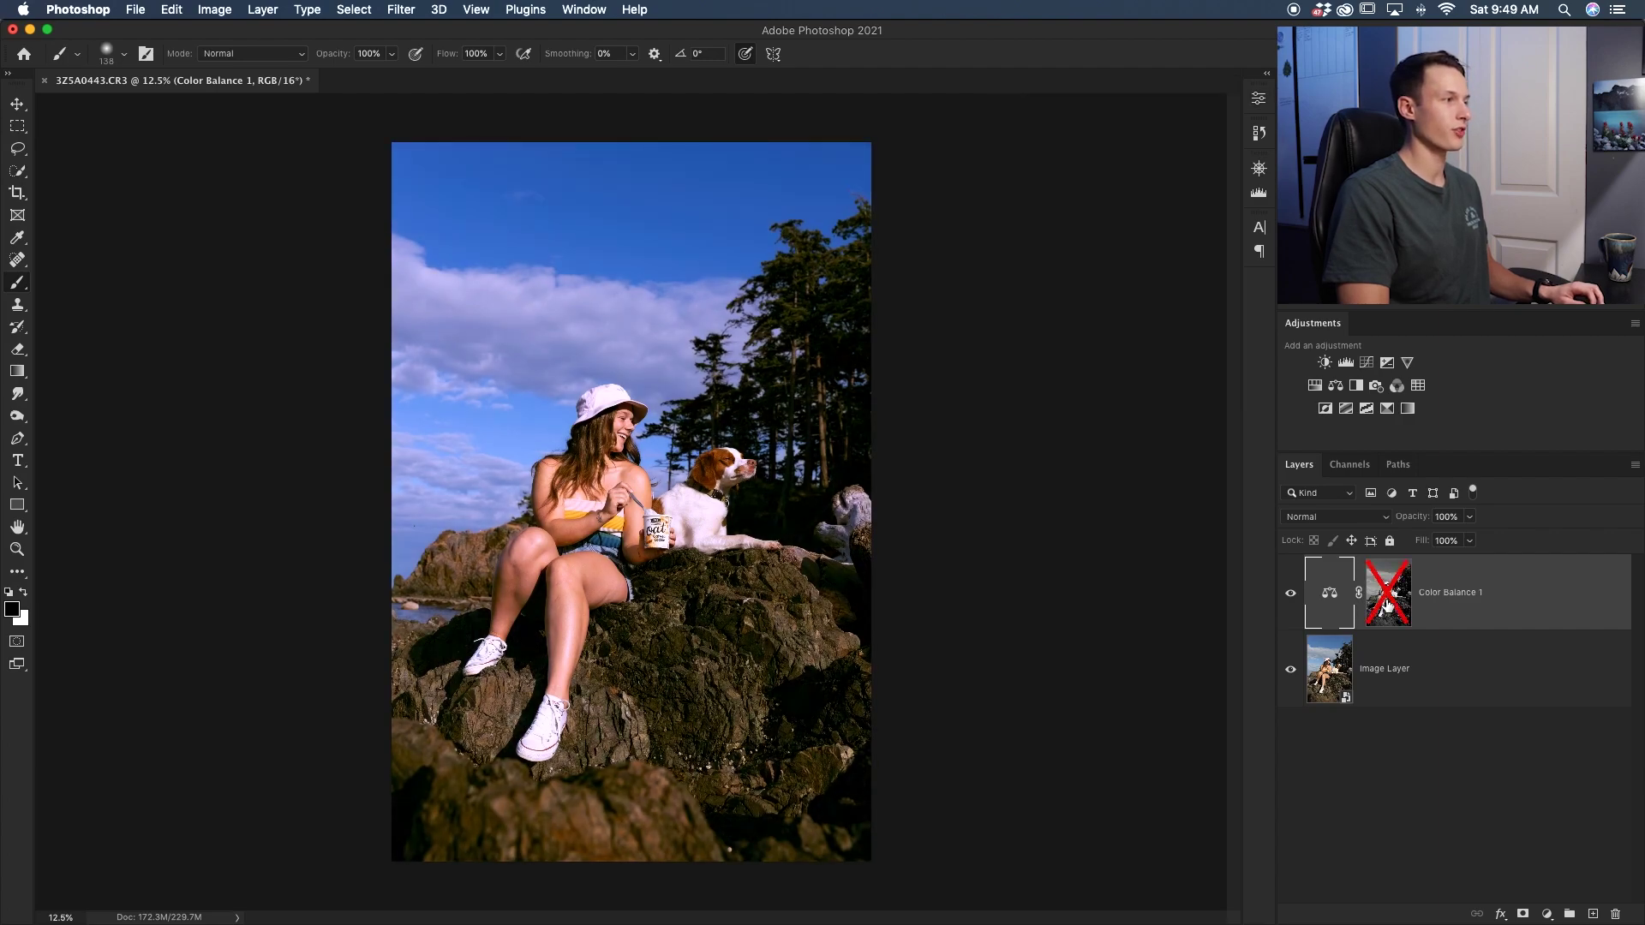
{"action": "left_click", "coordinate": [1387, 604], "text": "shift"}
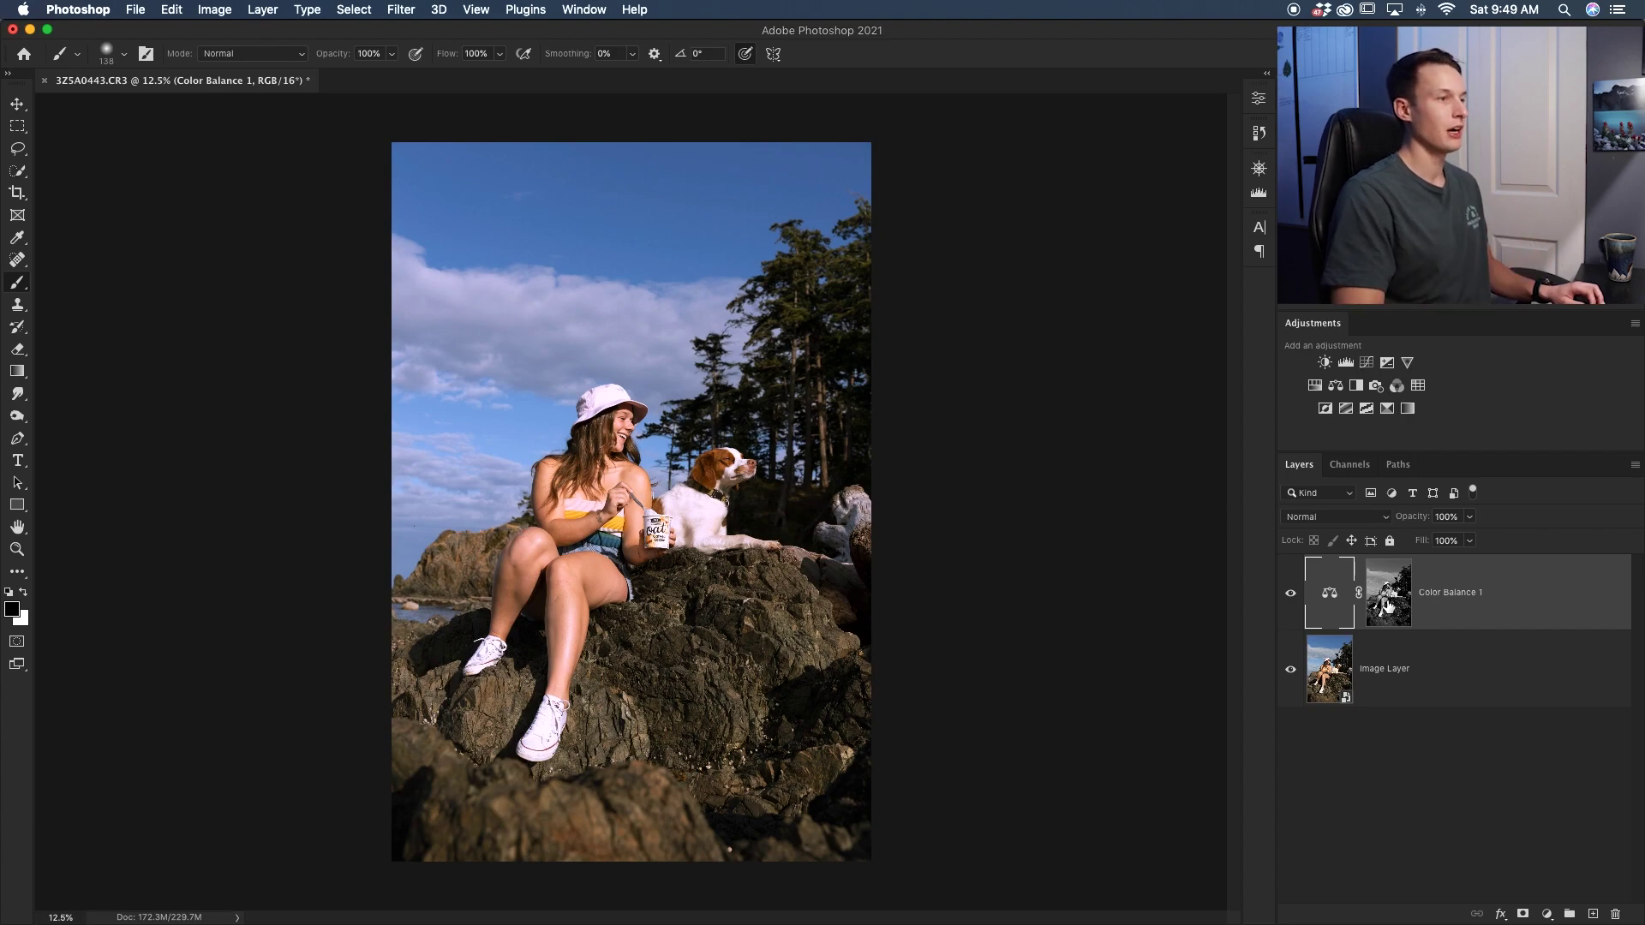
{"action": "left_click", "coordinate": [1391, 606], "text": "shift"}
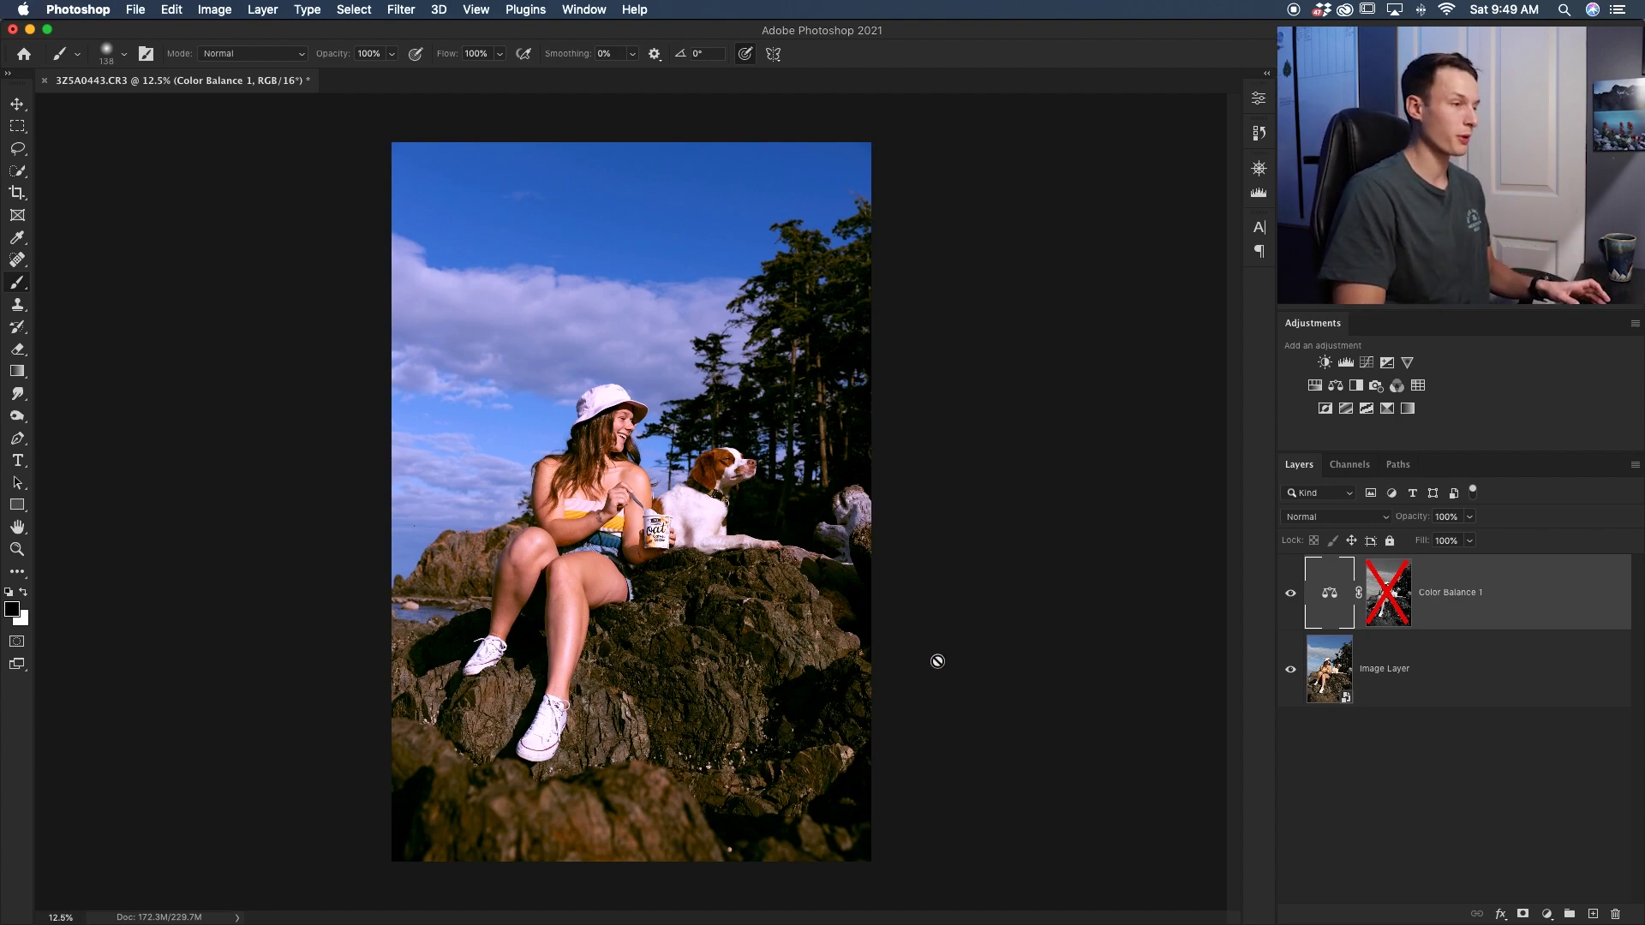
{"action": "left_click", "coordinate": [1371, 605], "text": "shift"}
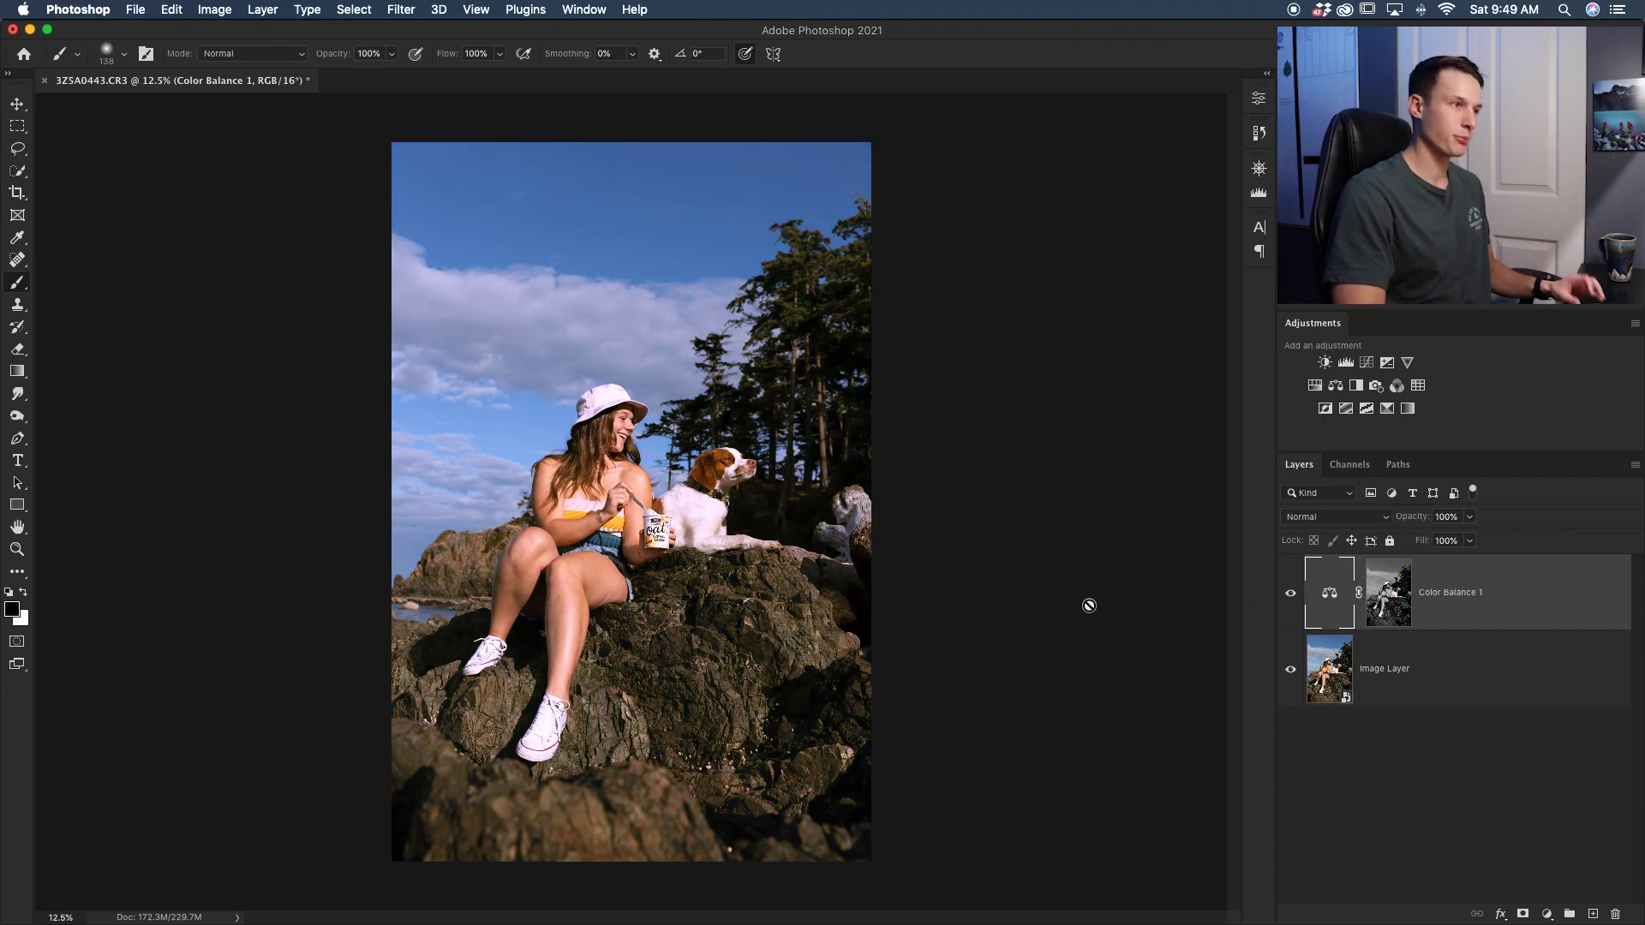
{"action": "left_click", "coordinate": [1291, 594]}
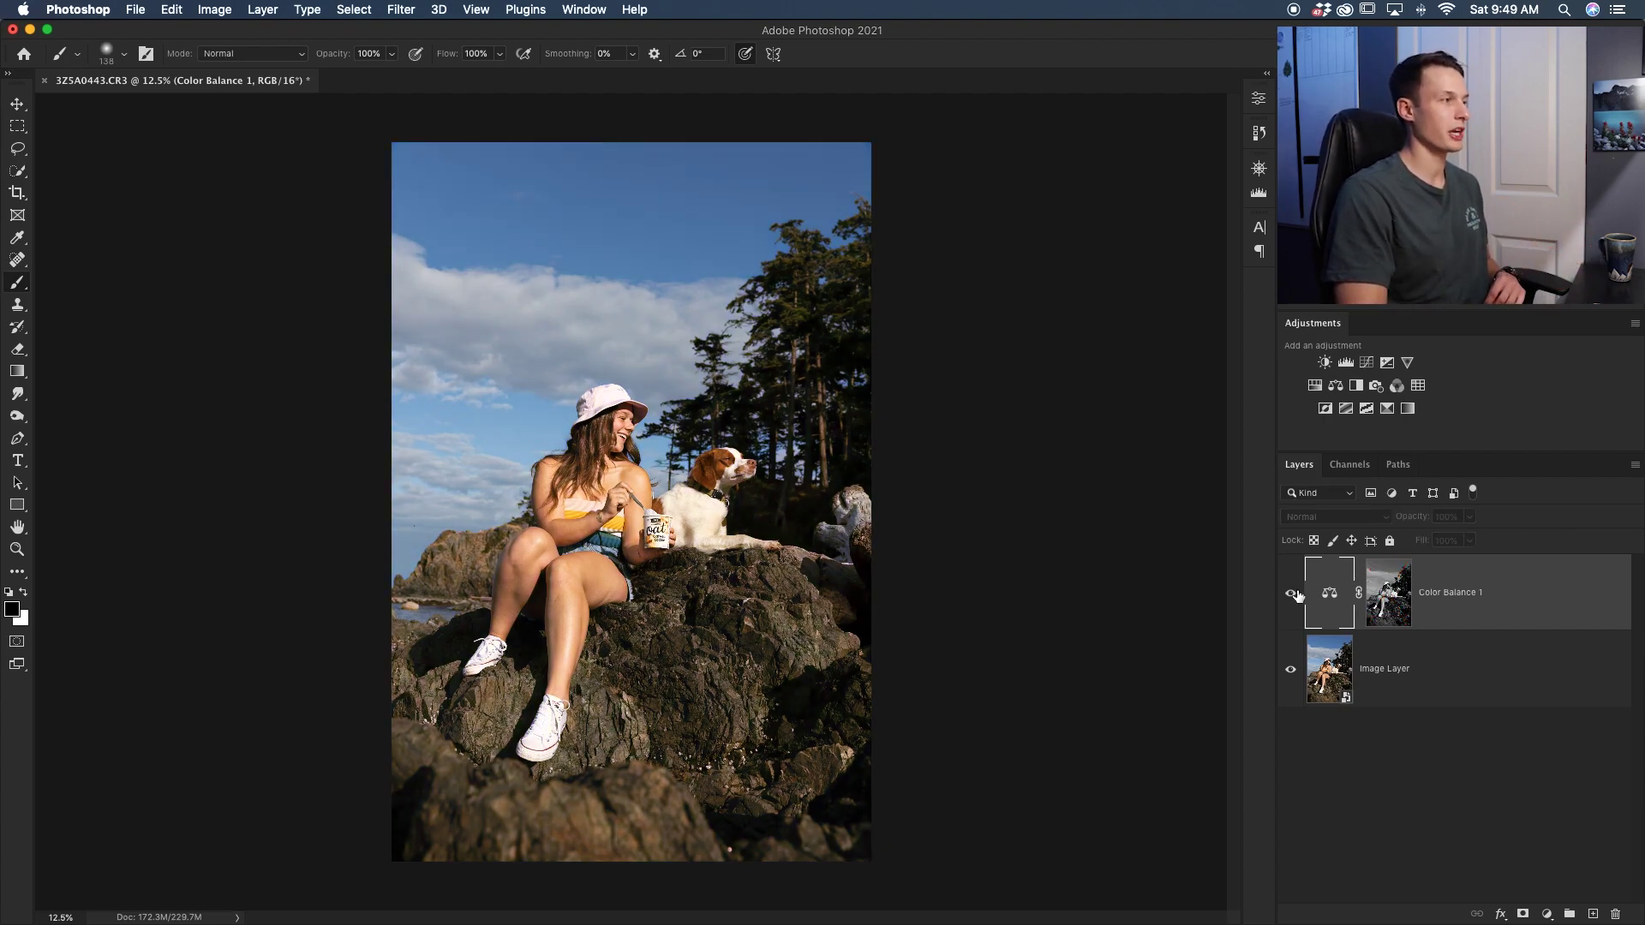
{"action": "left_click", "coordinate": [1291, 594]}
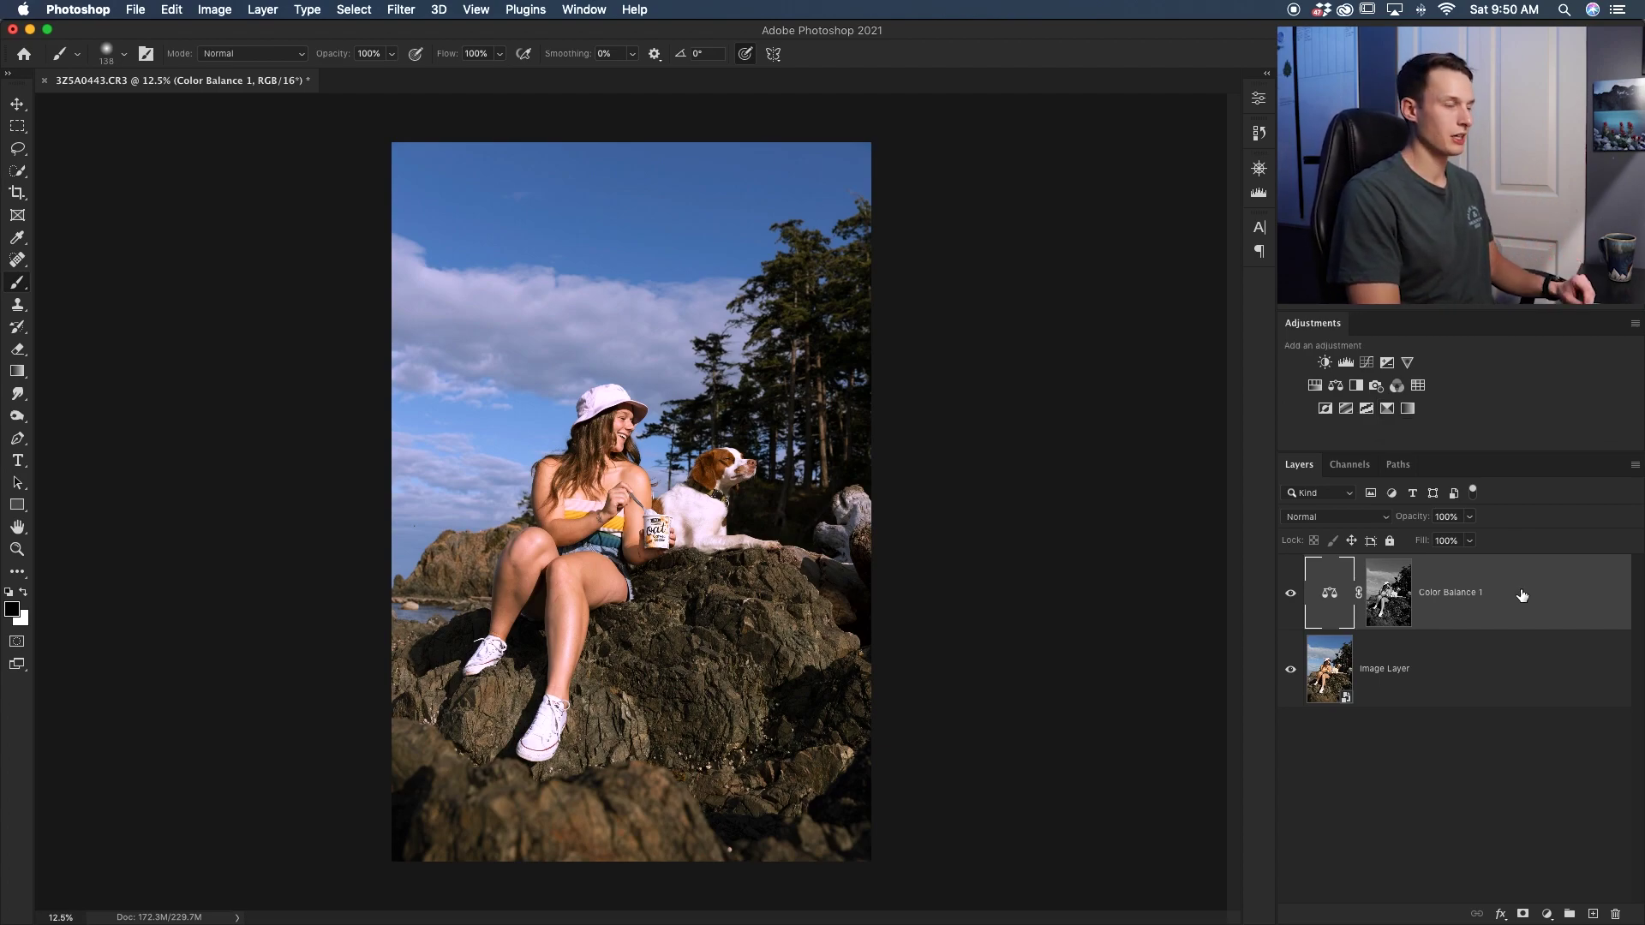
Step: Delete the Color Balance adjustment layer and add a Gradient Map adjustment layer above the image layer
{"action": "key", "text": "Delete"}
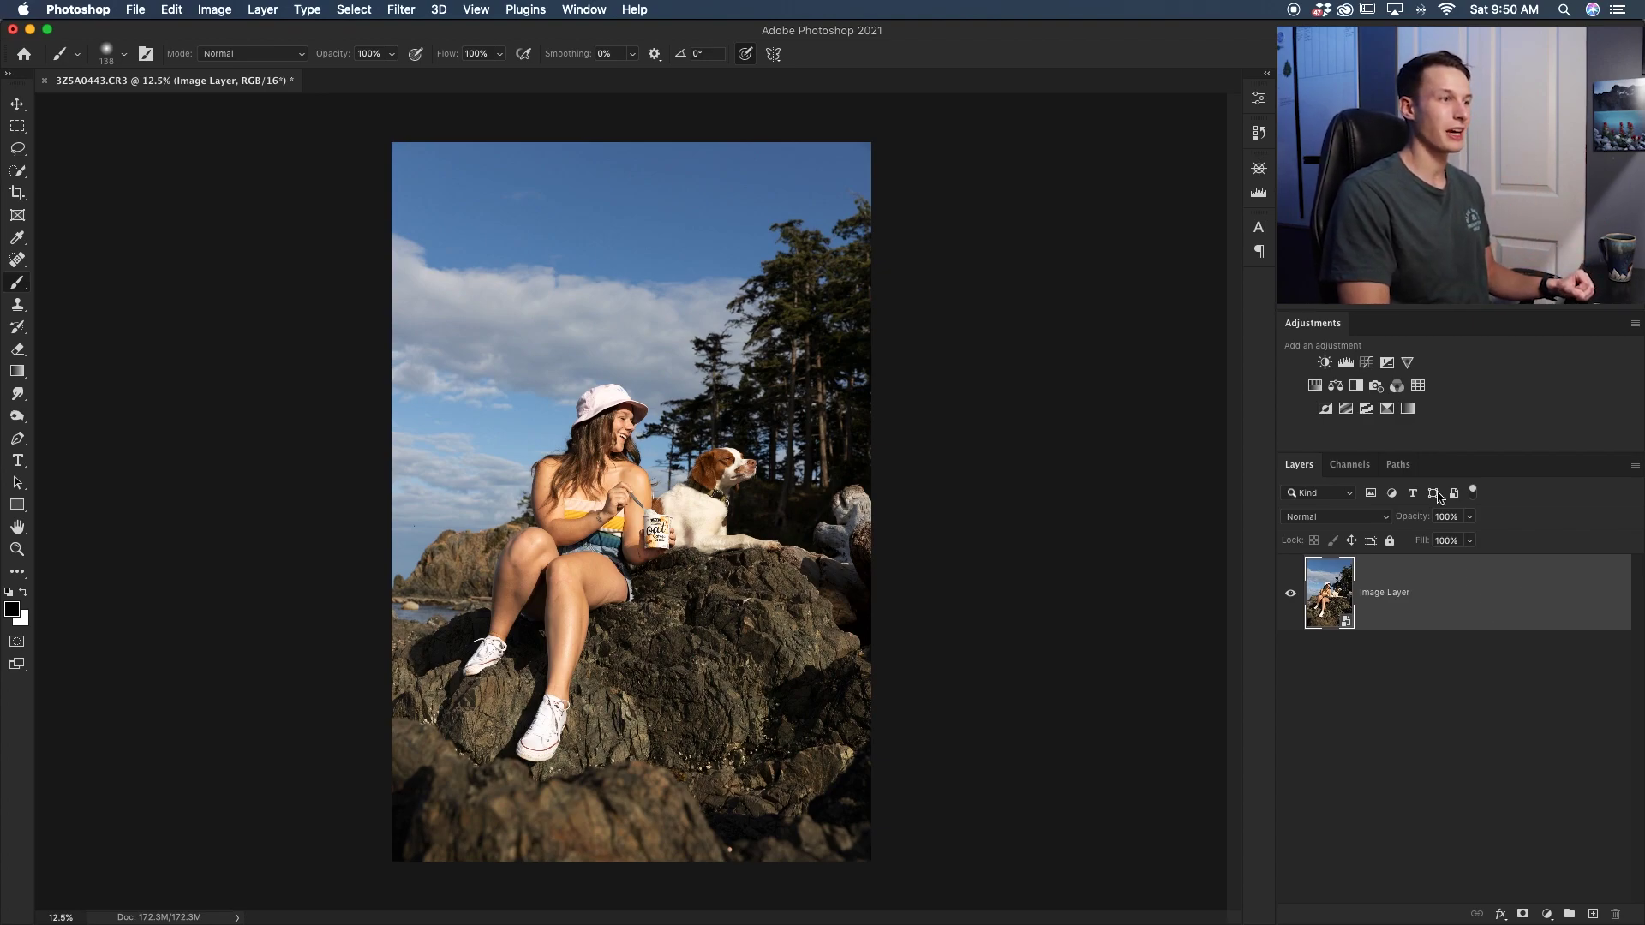
{"action": "left_click", "coordinate": [1408, 410]}
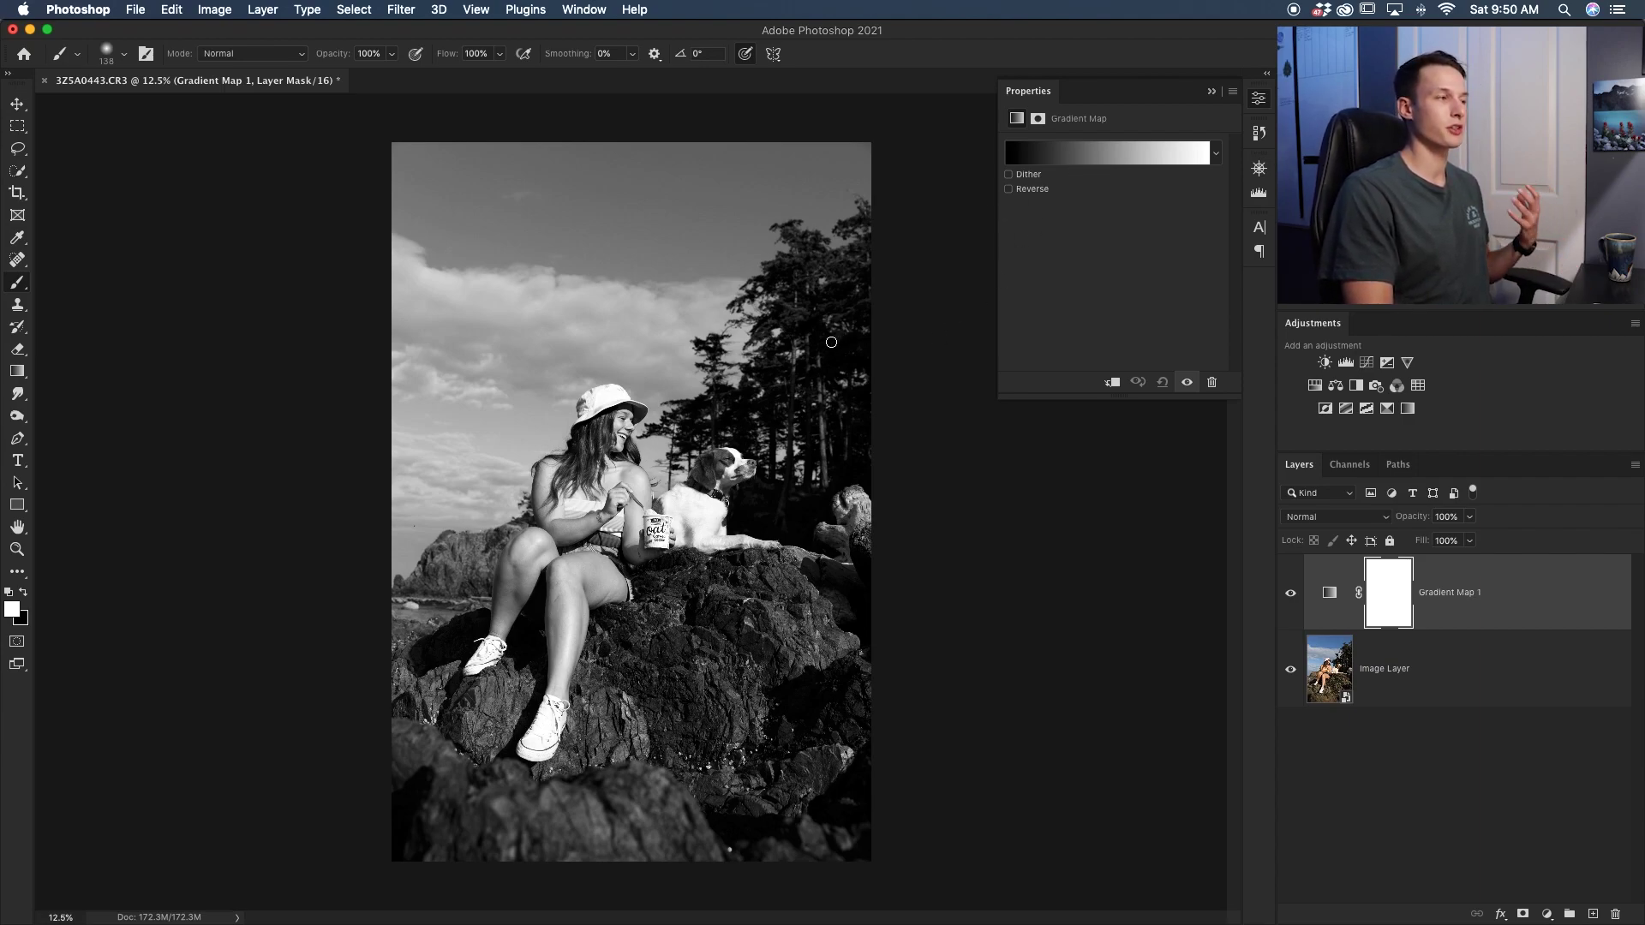
Step: Edit the Gradient Map's gradient and set its 0% color stop to a dark orange-brown
{"action": "left_click", "coordinate": [1012, 159]}
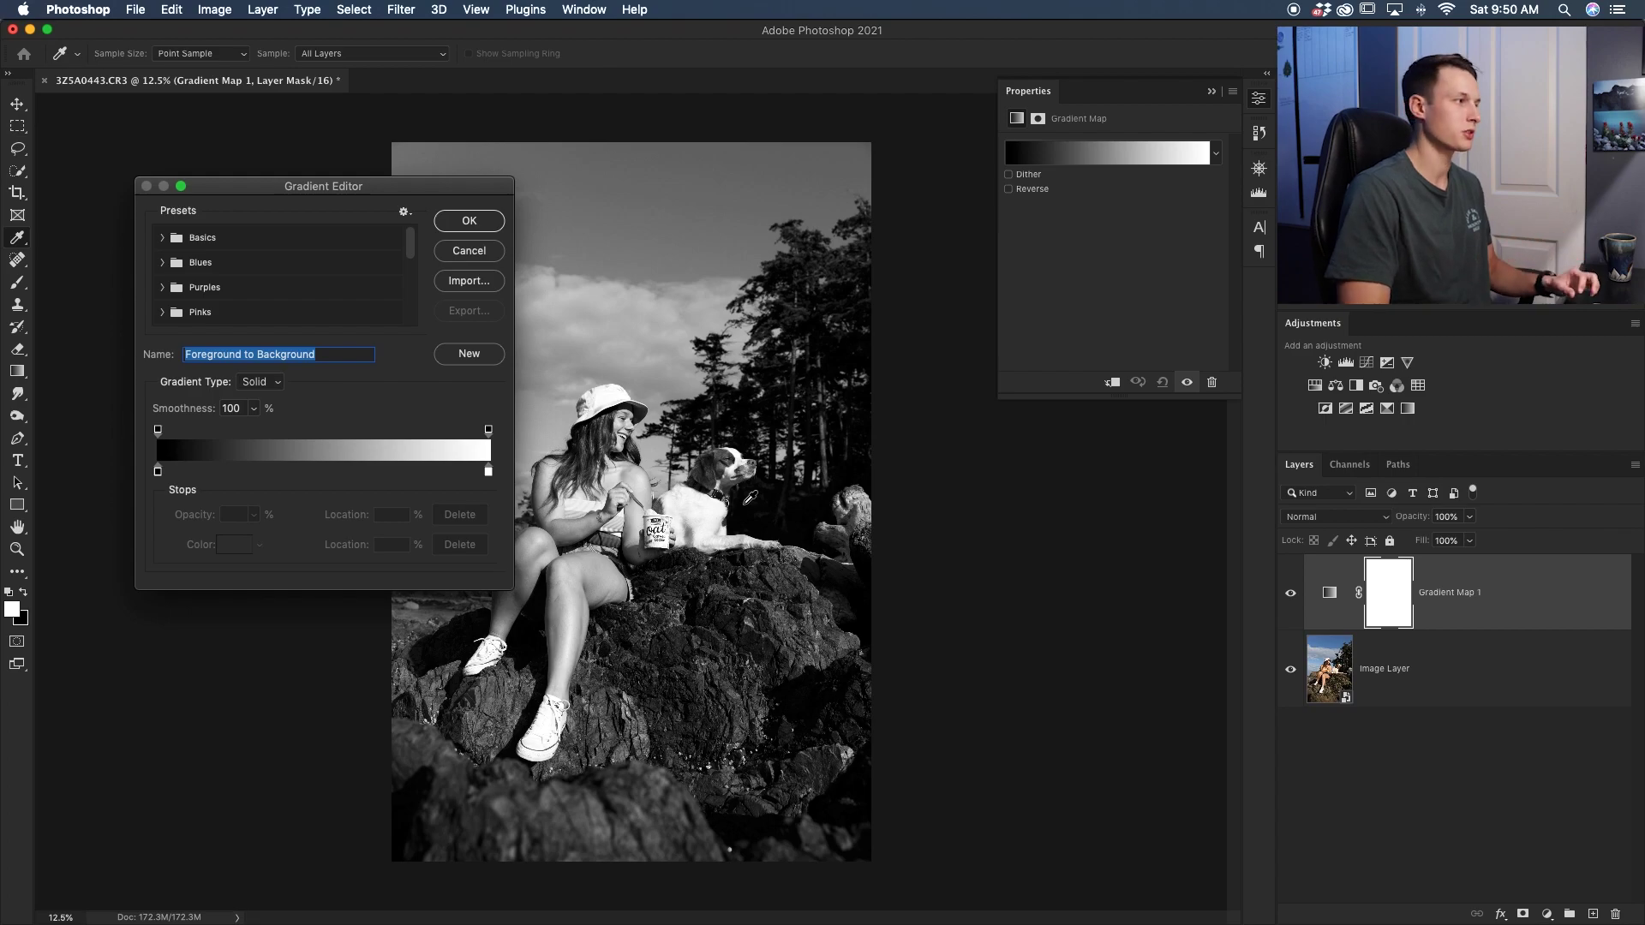
{"action": "left_click_drag", "start_coordinate": [370, 182], "coordinate": [327, 168]}
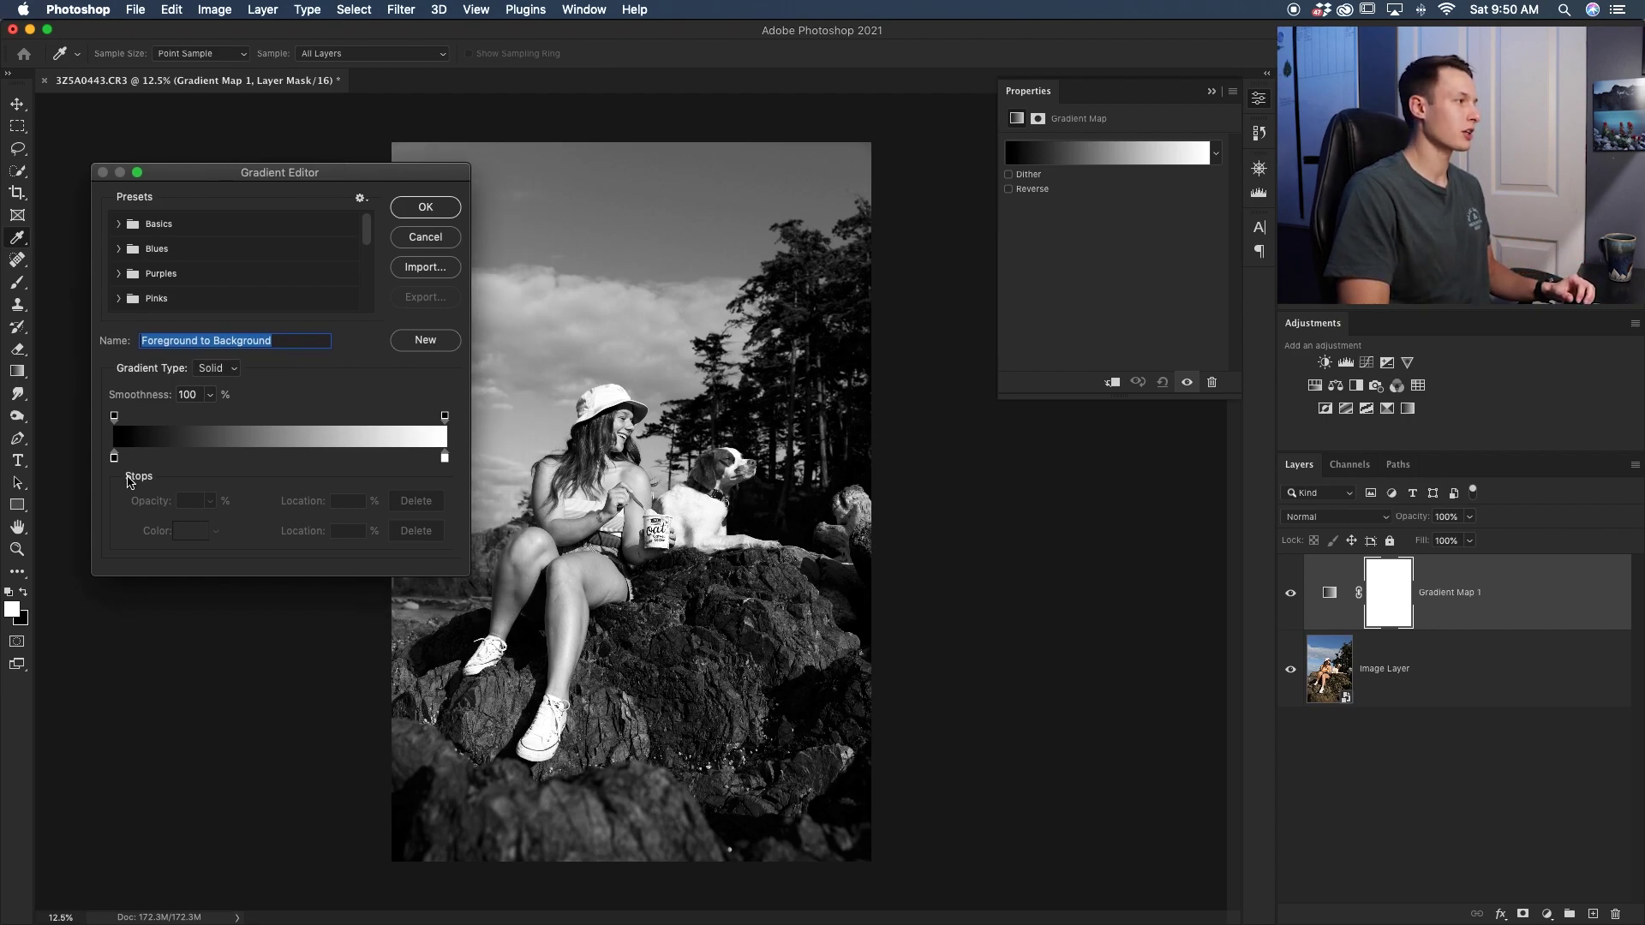
{"action": "left_click", "coordinate": [115, 458]}
{"action": "left_click", "coordinate": [181, 538]}
{"action": "left_click_drag", "start_coordinate": [1269, 585], "coordinate": [1269, 565]}
{"action": "mouse_move", "coordinate": [1128, 543]}
{"action": "left_mouse_down"}
{"action": "mouse_move", "coordinate": [1134, 514]}
{"action": "mouse_move", "coordinate": [1159, 518]}
{"action": "left_mouse_up"}
{"action": "left_click", "coordinate": [1416, 365]}
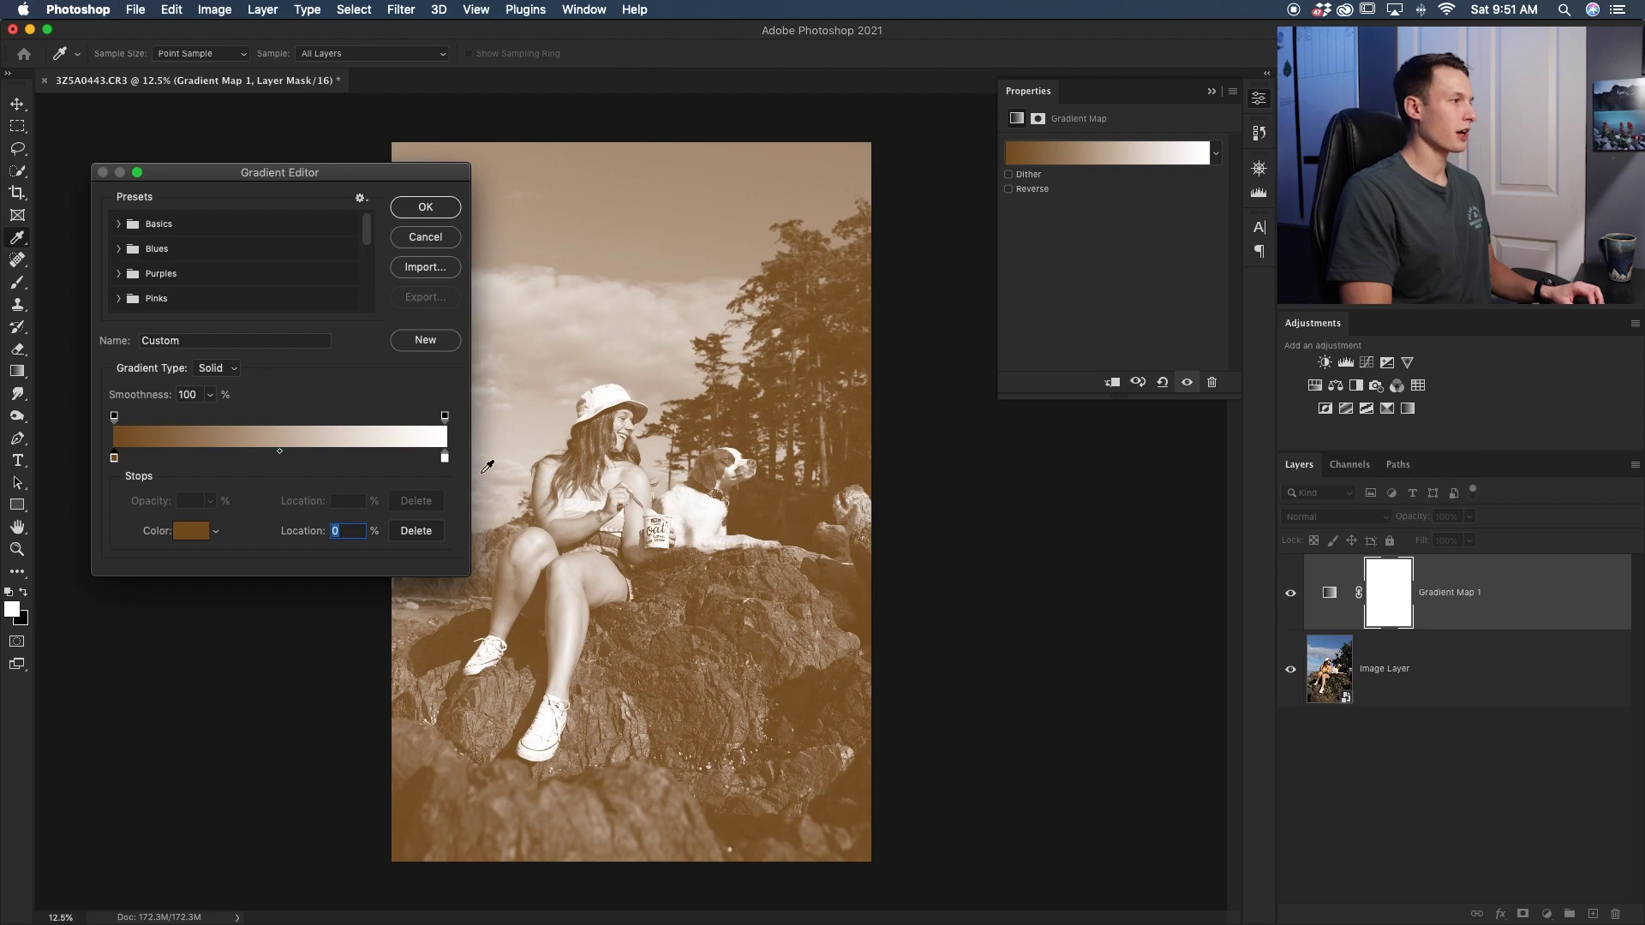
Step: Set the gradient's 100% color stop to a muted blue, hex 356380
{"action": "left_click", "coordinate": [445, 459]}
{"action": "left_click", "coordinate": [189, 532]}
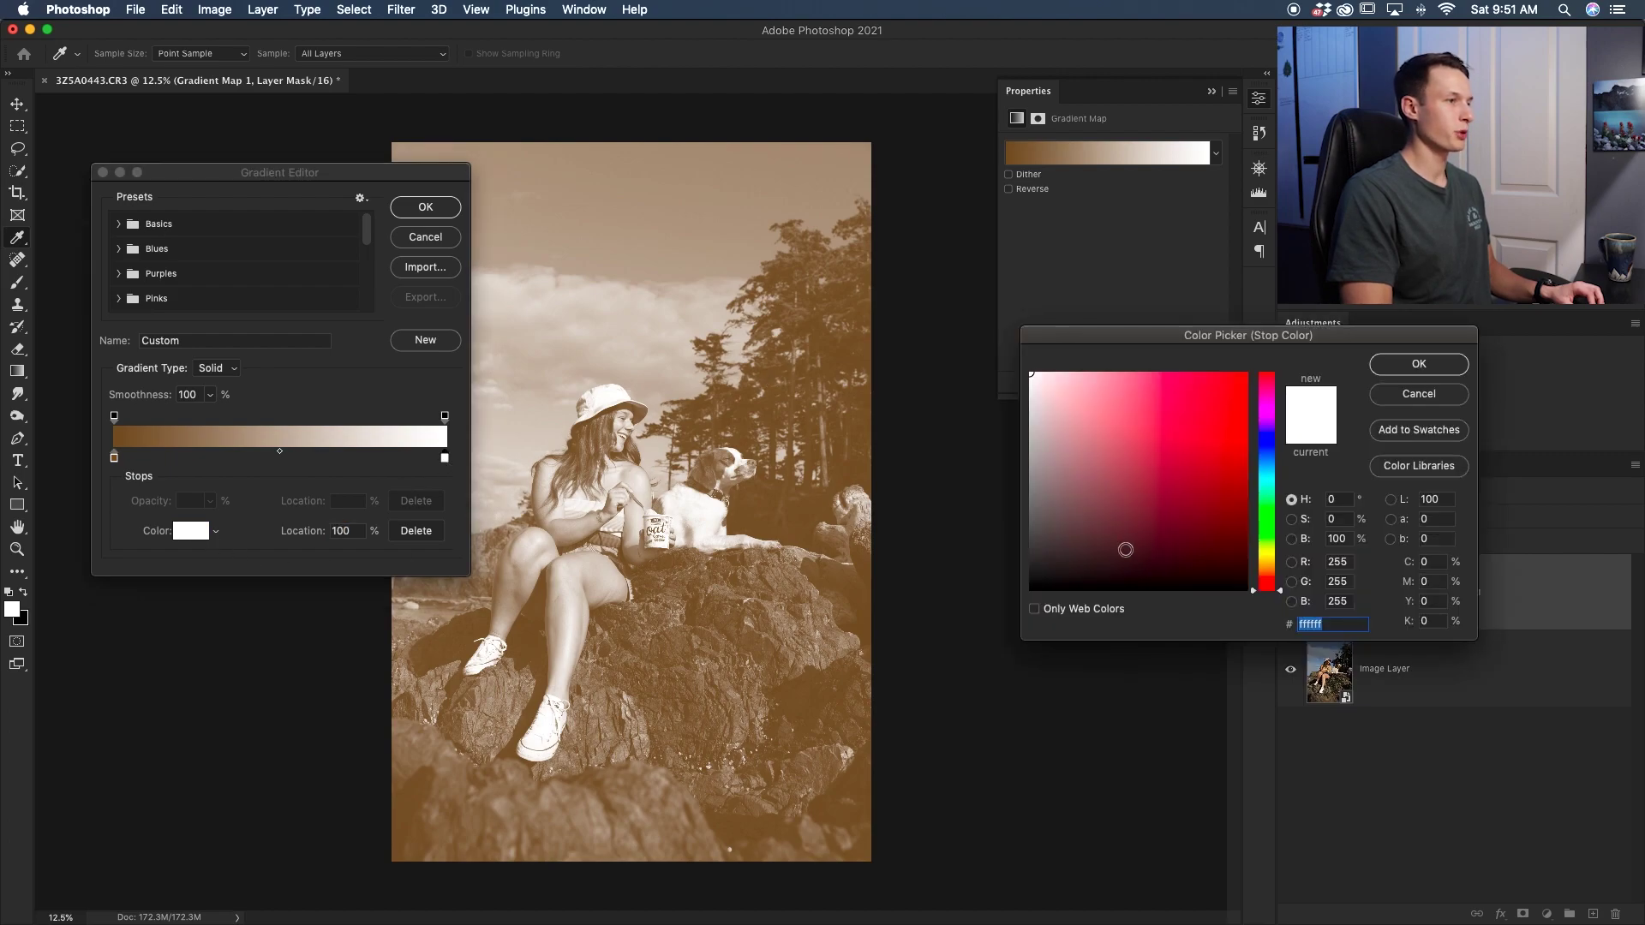
{"action": "left_click", "coordinate": [1266, 467]}
{"action": "left_click_drag", "start_coordinate": [1149, 477], "coordinate": [1158, 481]}
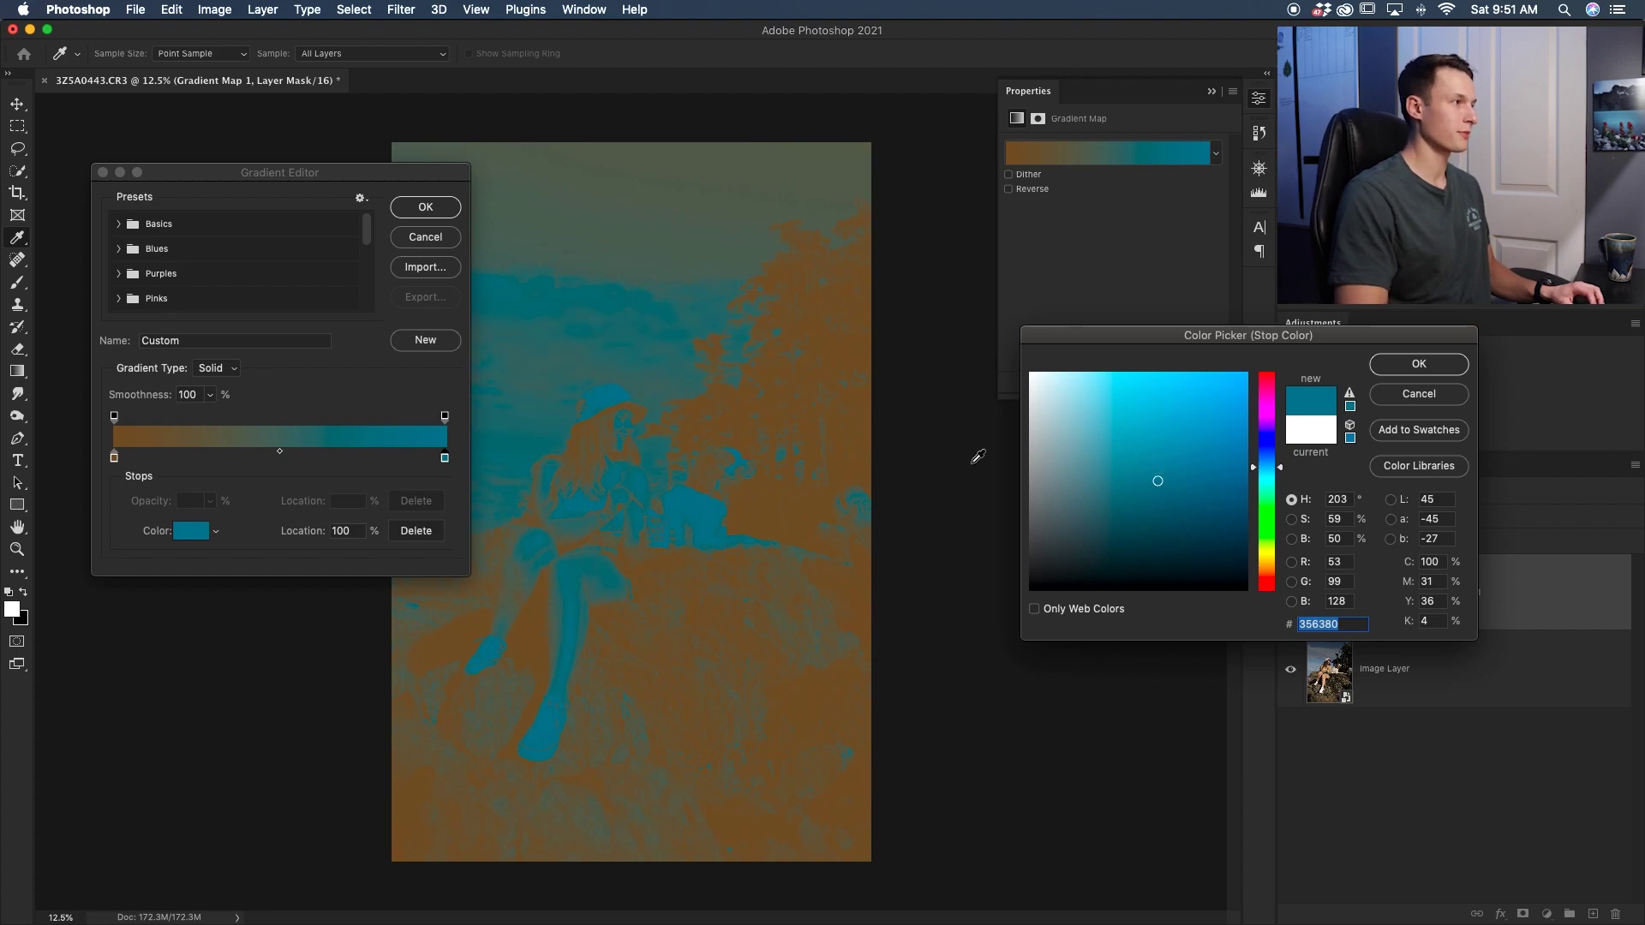
{"action": "left_click", "coordinate": [1417, 364]}
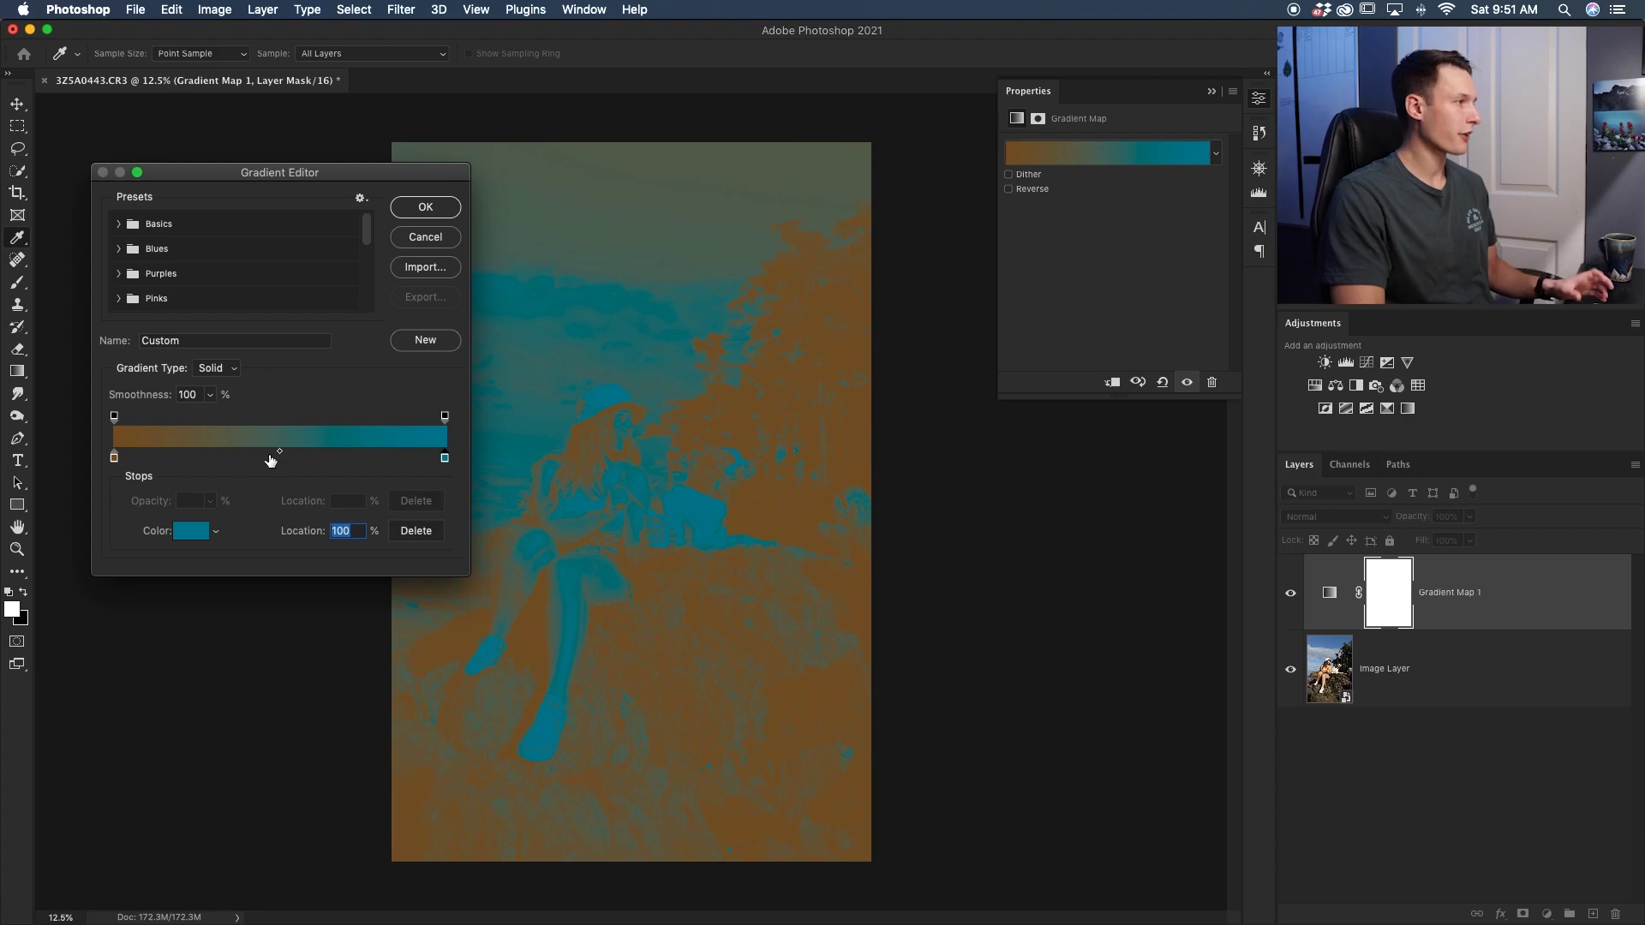
Step: Add a color stop at 46% in the gradient and set it to a greyish brown, hex 7f766d
{"action": "left_click", "coordinate": [268, 458]}
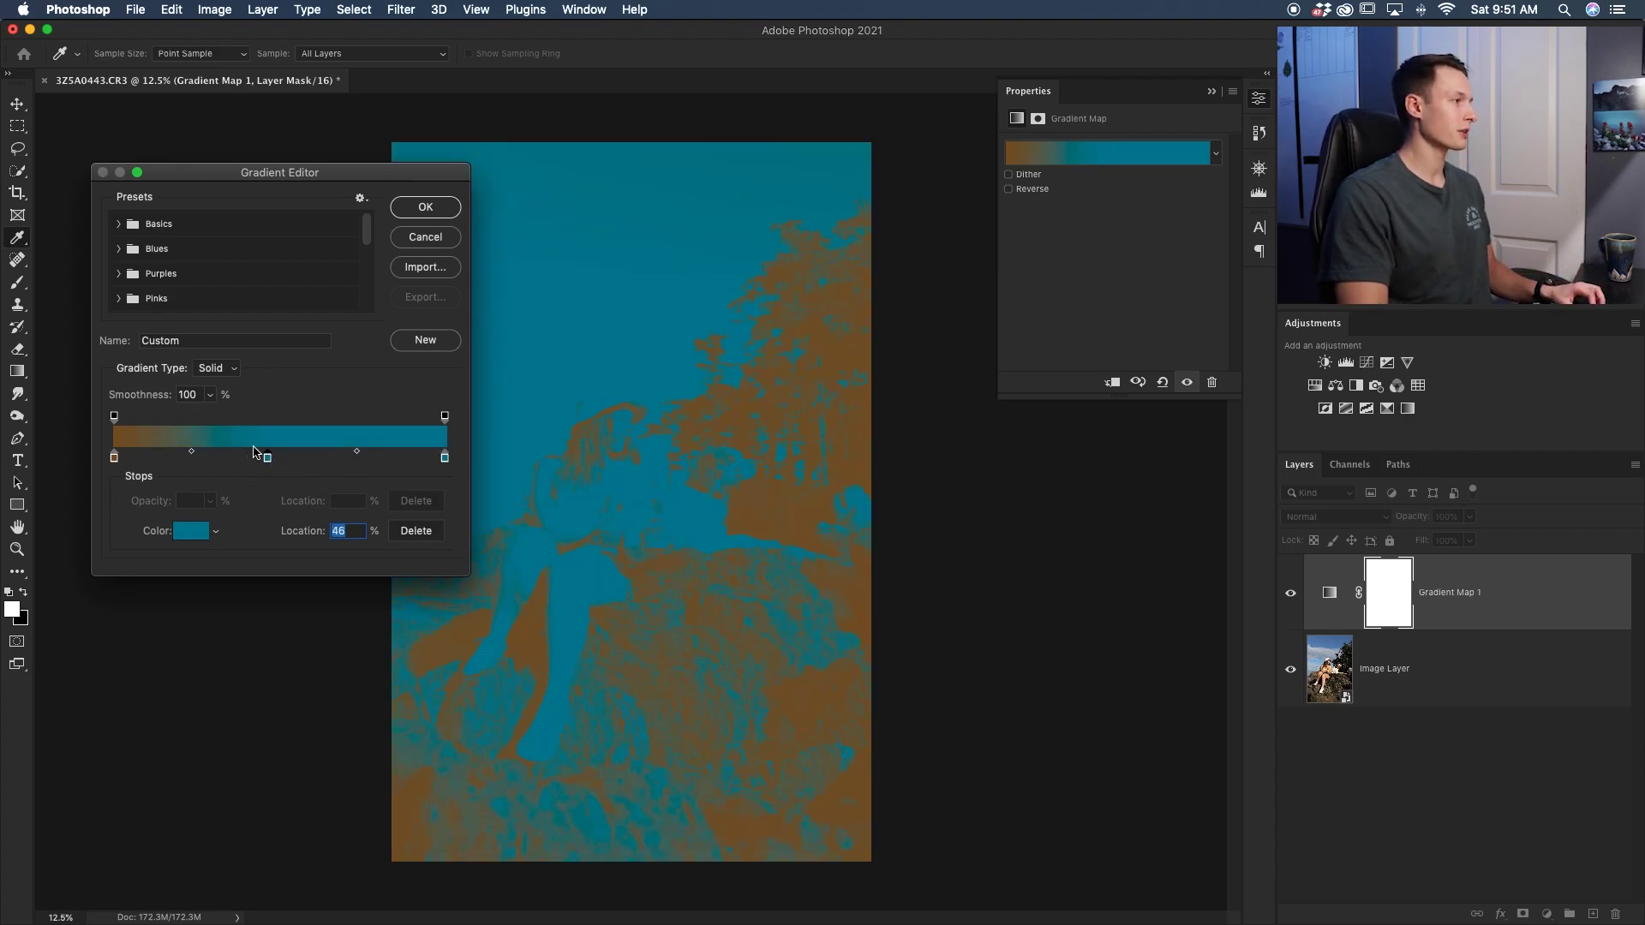
{"action": "left_click", "coordinate": [194, 531]}
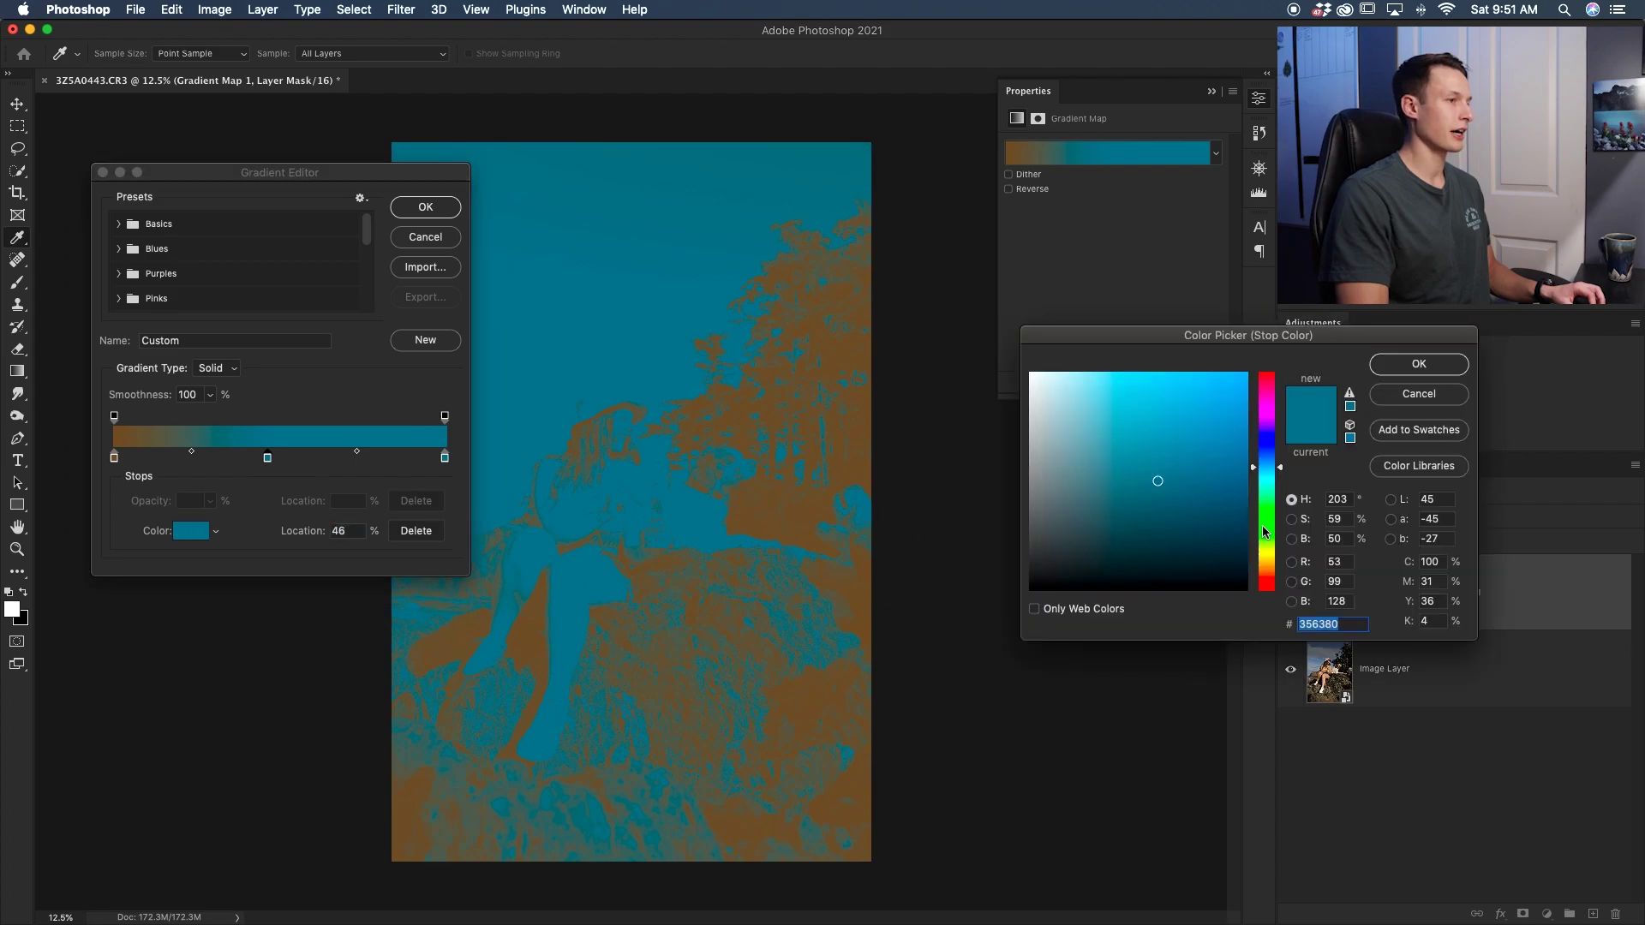
{"action": "left_click", "coordinate": [1269, 559]}
{"action": "left_click_drag", "start_coordinate": [1269, 562], "coordinate": [1269, 572]}
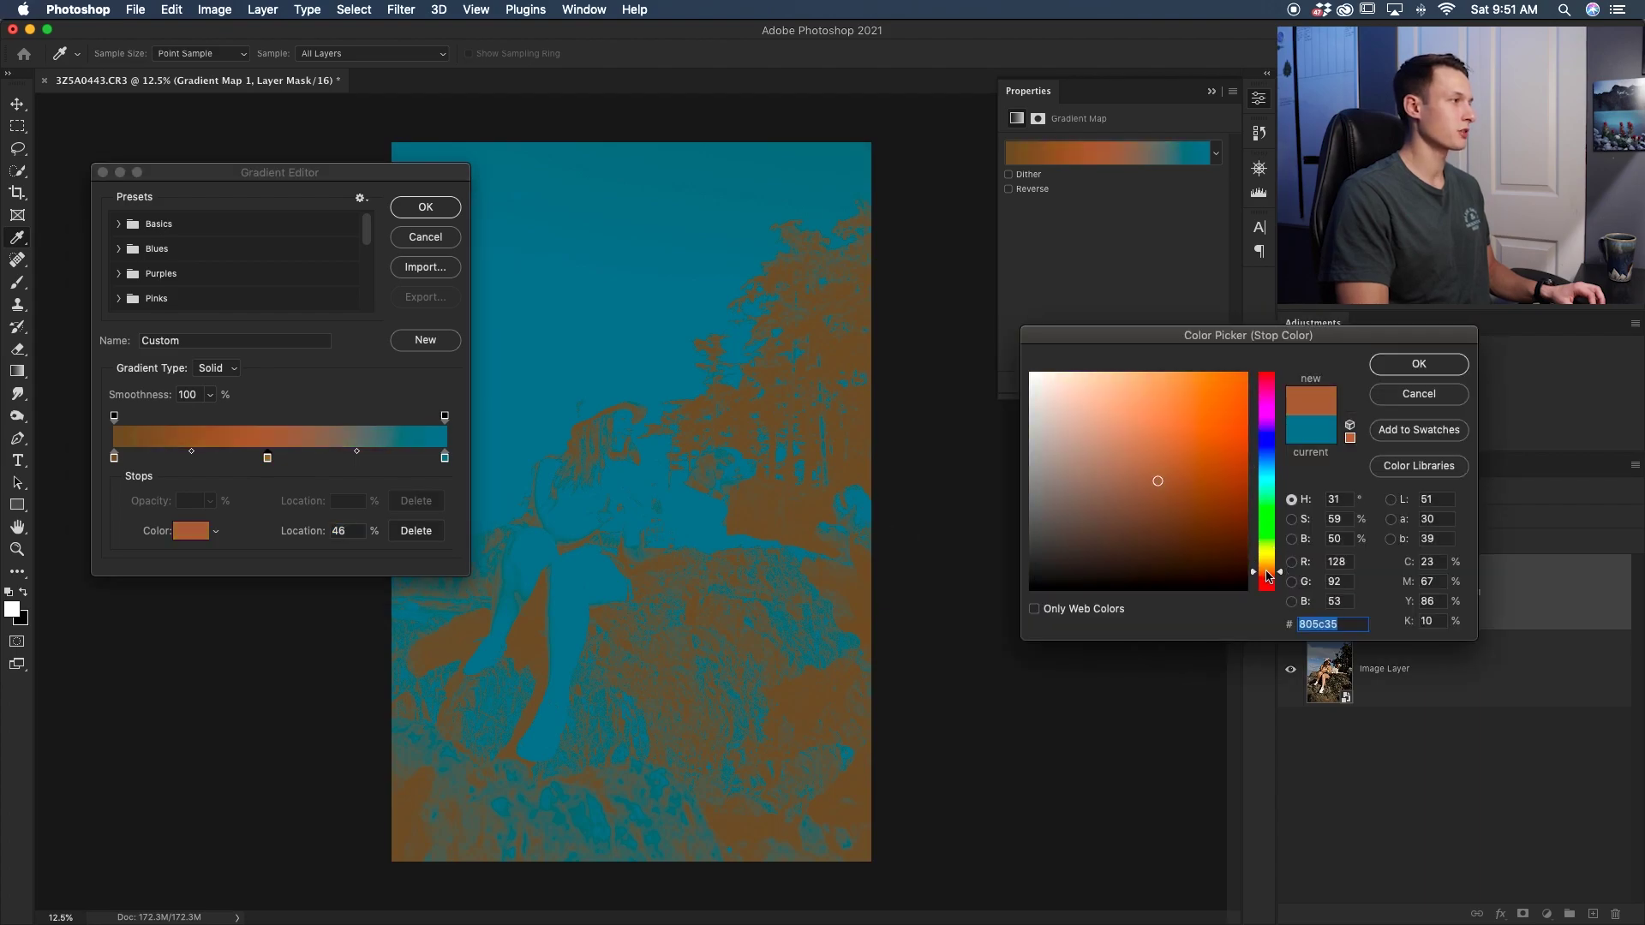
{"action": "left_click", "coordinate": [1115, 481]}
{"action": "left_click", "coordinate": [1061, 481]}
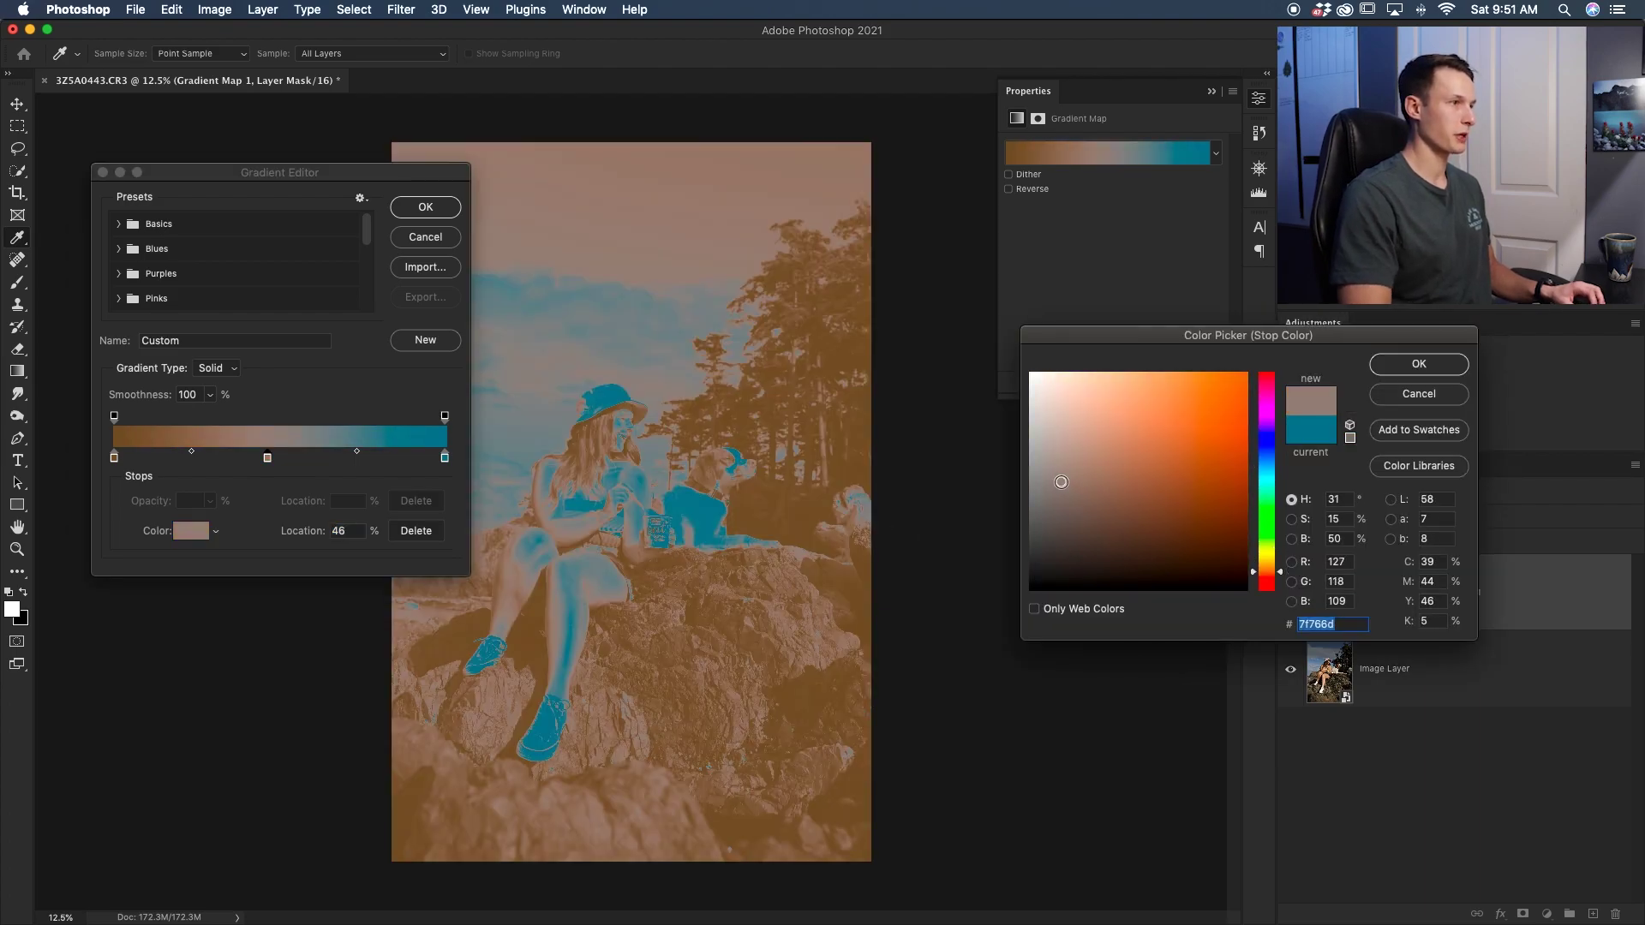
{"action": "left_click", "coordinate": [1412, 366]}
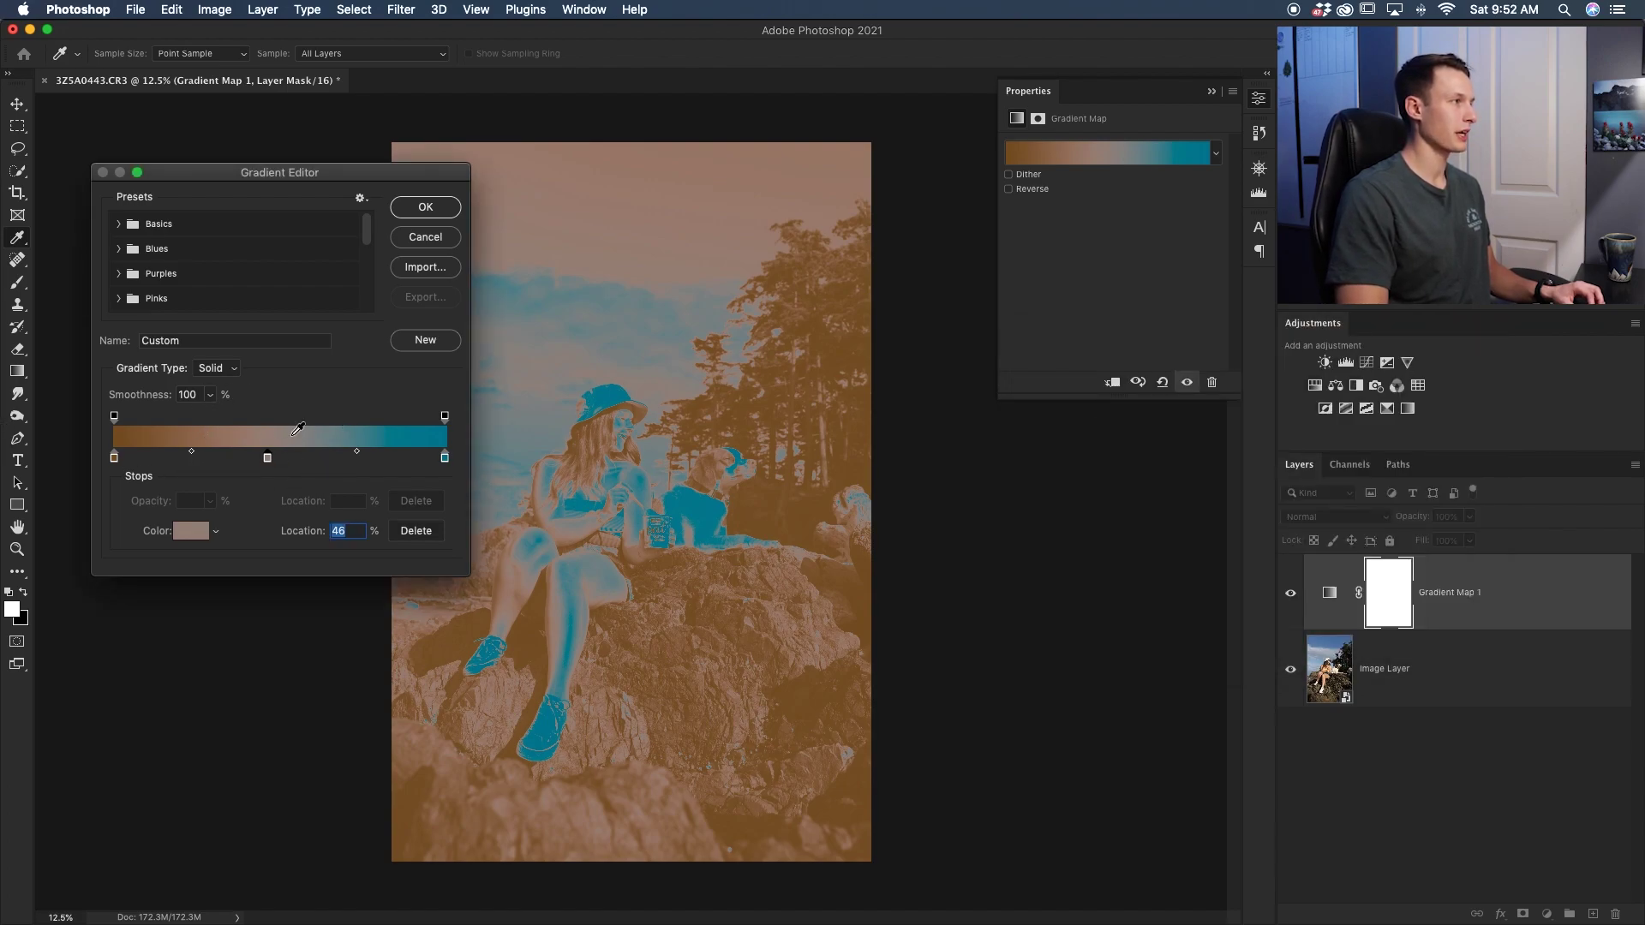
Step: Accept the edited gradient and set the Gradient Map layer's blend mode to Overlay
{"action": "key", "text": "Return"}
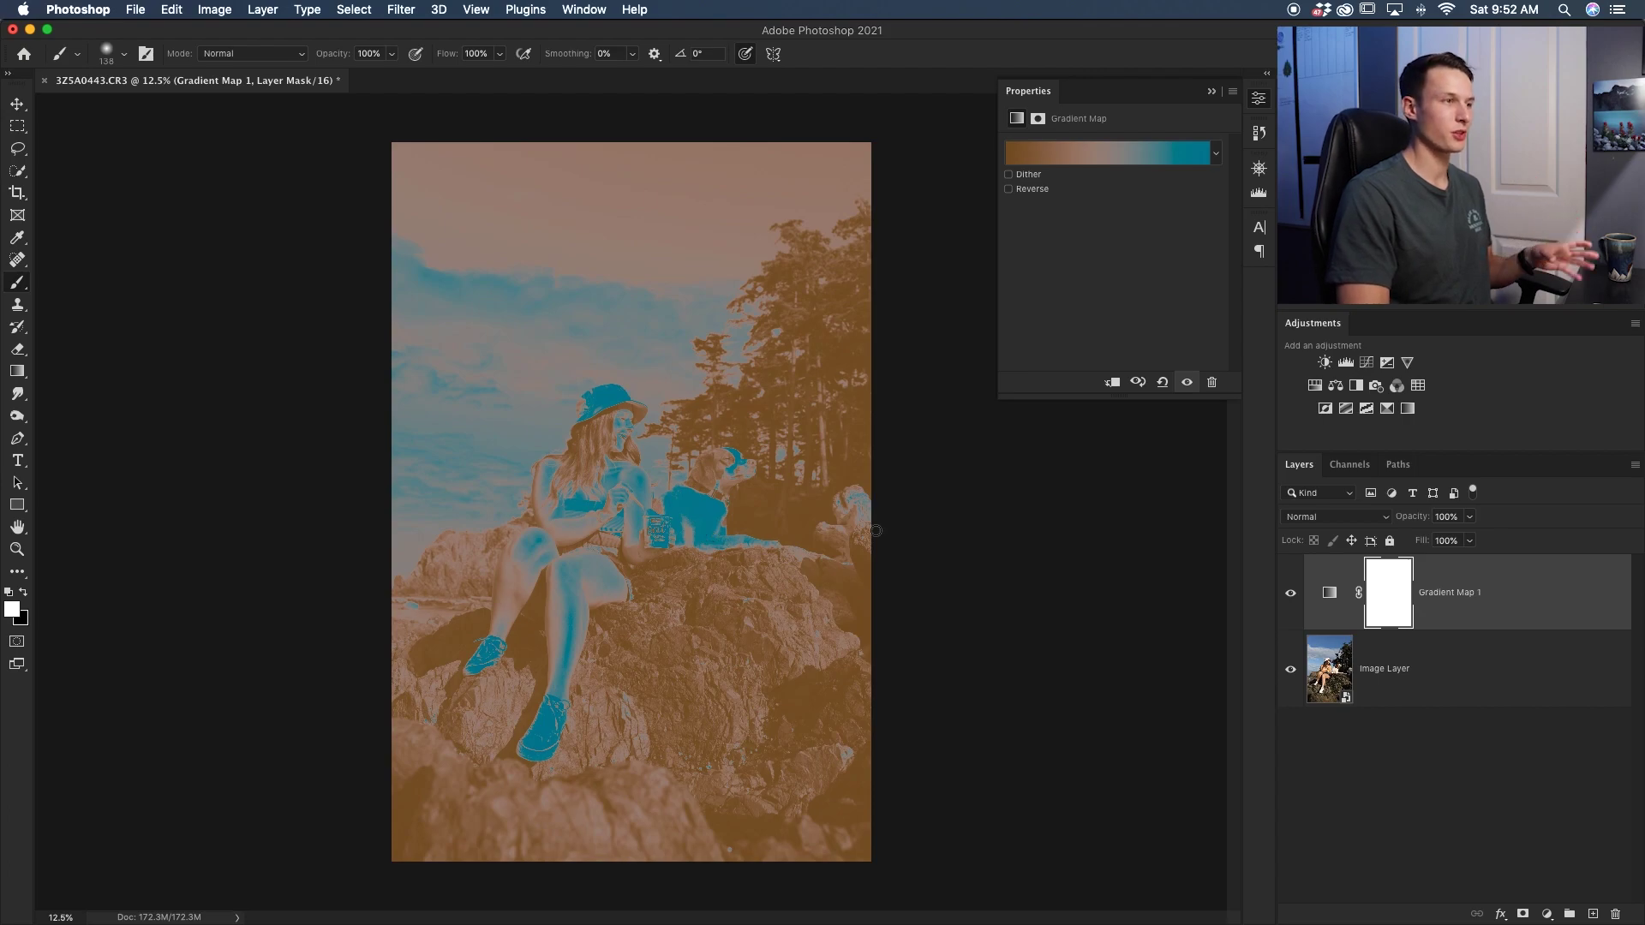
{"action": "left_click", "coordinate": [1320, 524]}
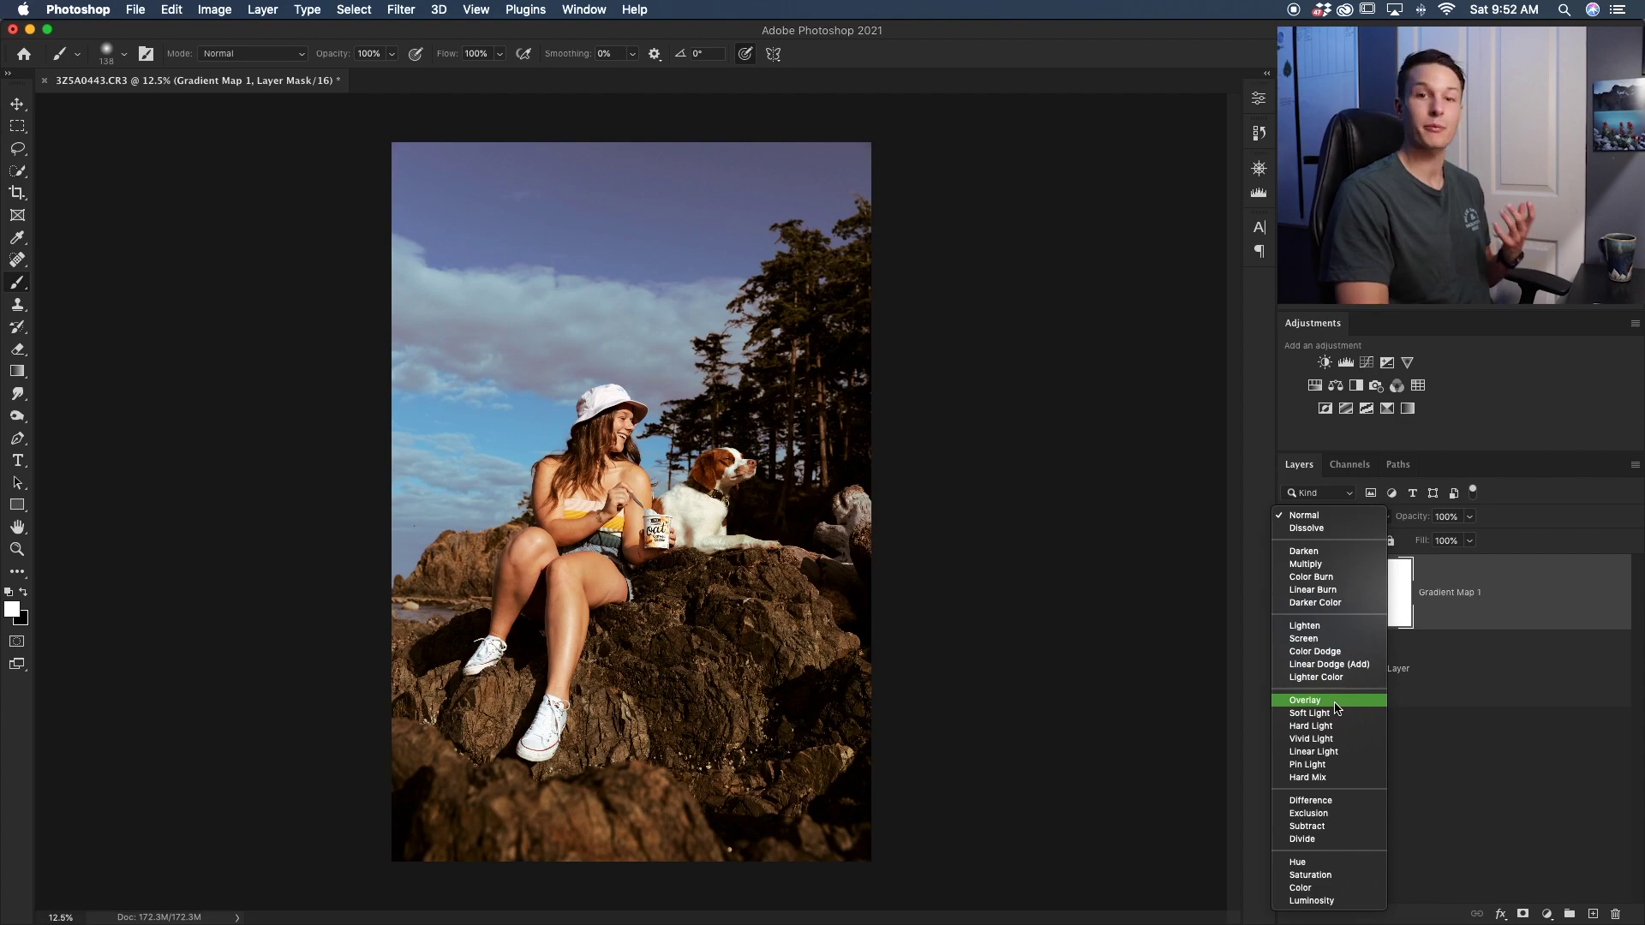
{"action": "left_click", "coordinate": [1335, 705]}
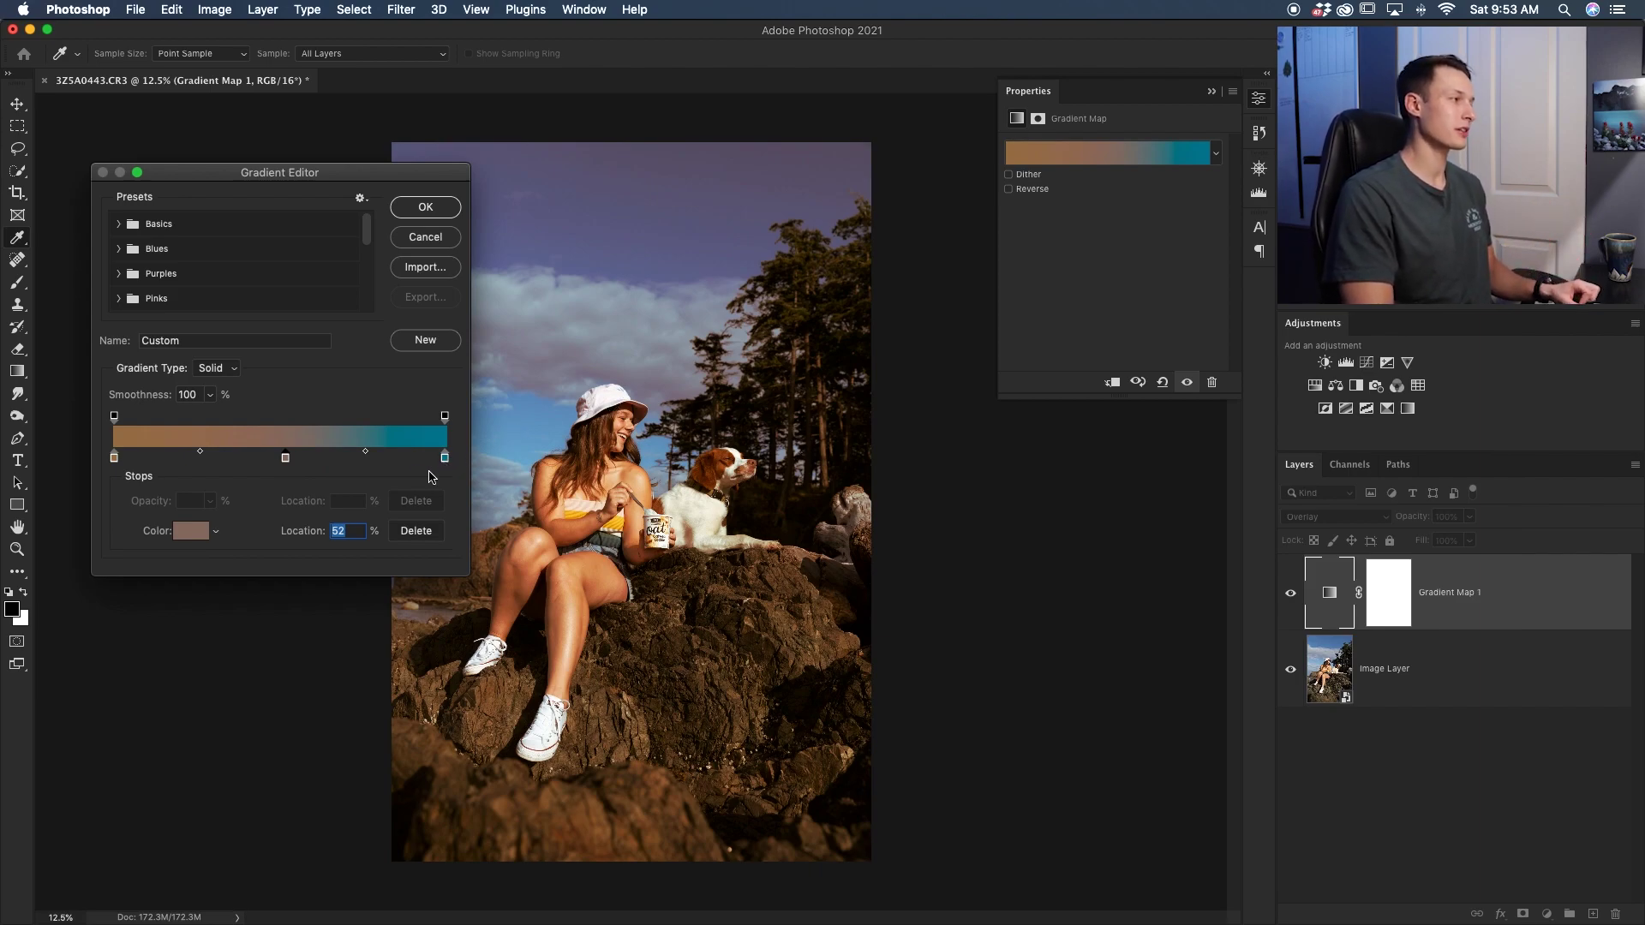
Step: Edit the gradient again, shifting the middle brownish stop closer to the orange end and setting the blue stop's location to 80%
{"action": "left_click_drag", "start_coordinate": [287, 460], "coordinate": [246, 460]}
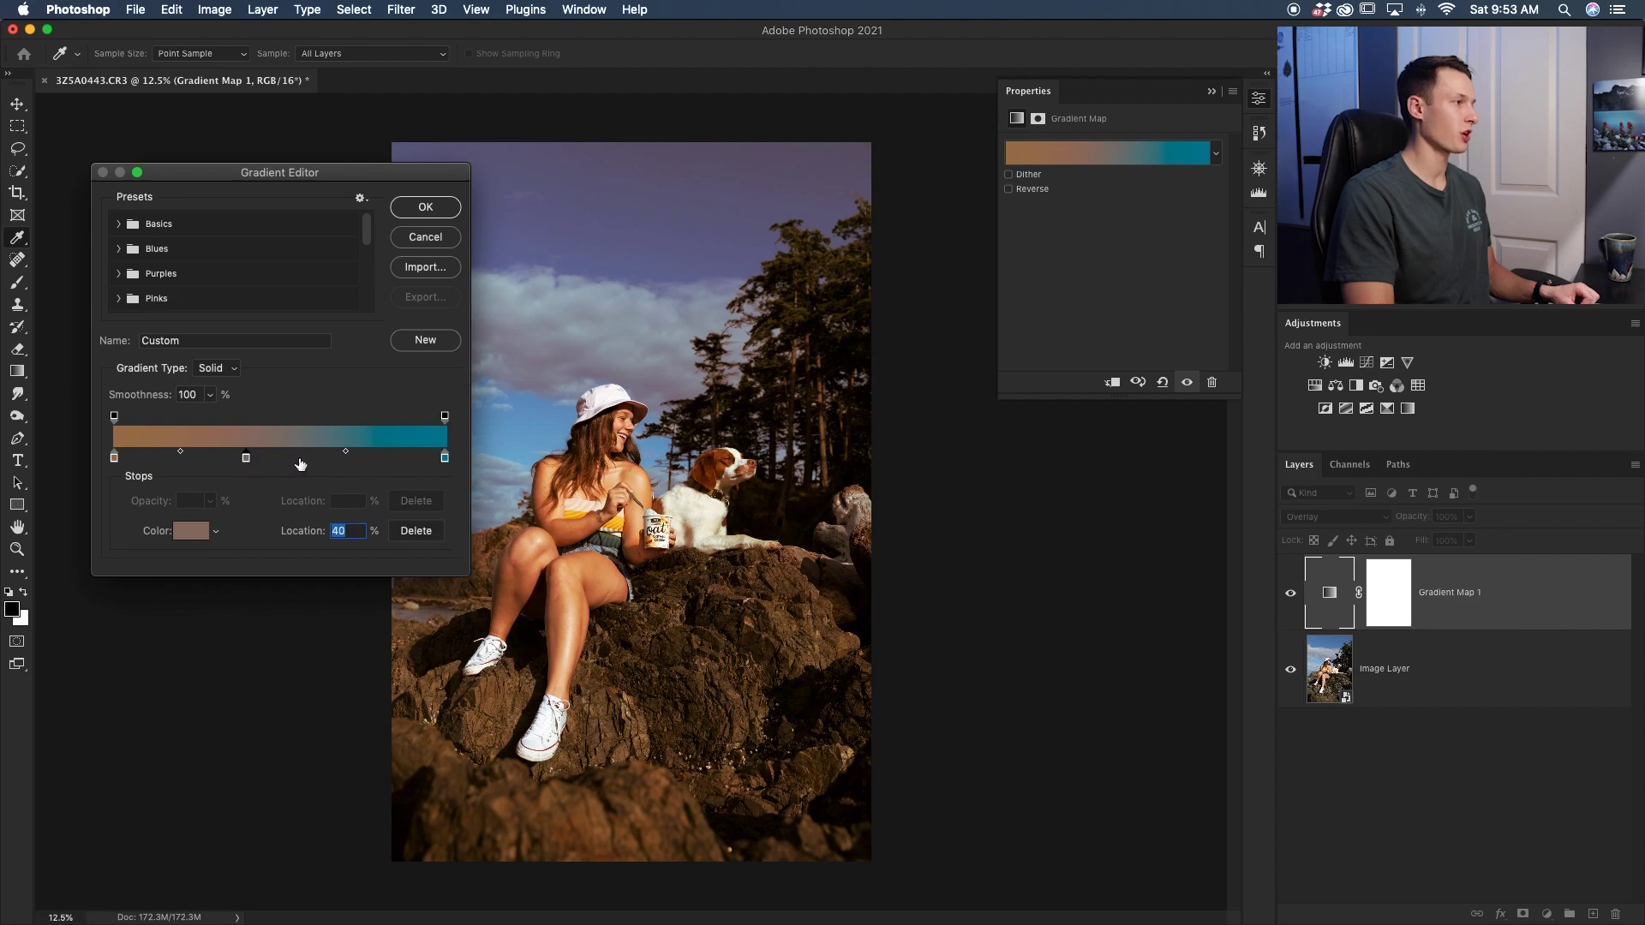
{"action": "left_click_drag", "start_coordinate": [441, 459], "coordinate": [369, 461]}
{"action": "left_click_drag", "start_coordinate": [249, 460], "coordinate": [232, 460]}
{"action": "left_click_drag", "start_coordinate": [368, 460], "coordinate": [343, 460]}
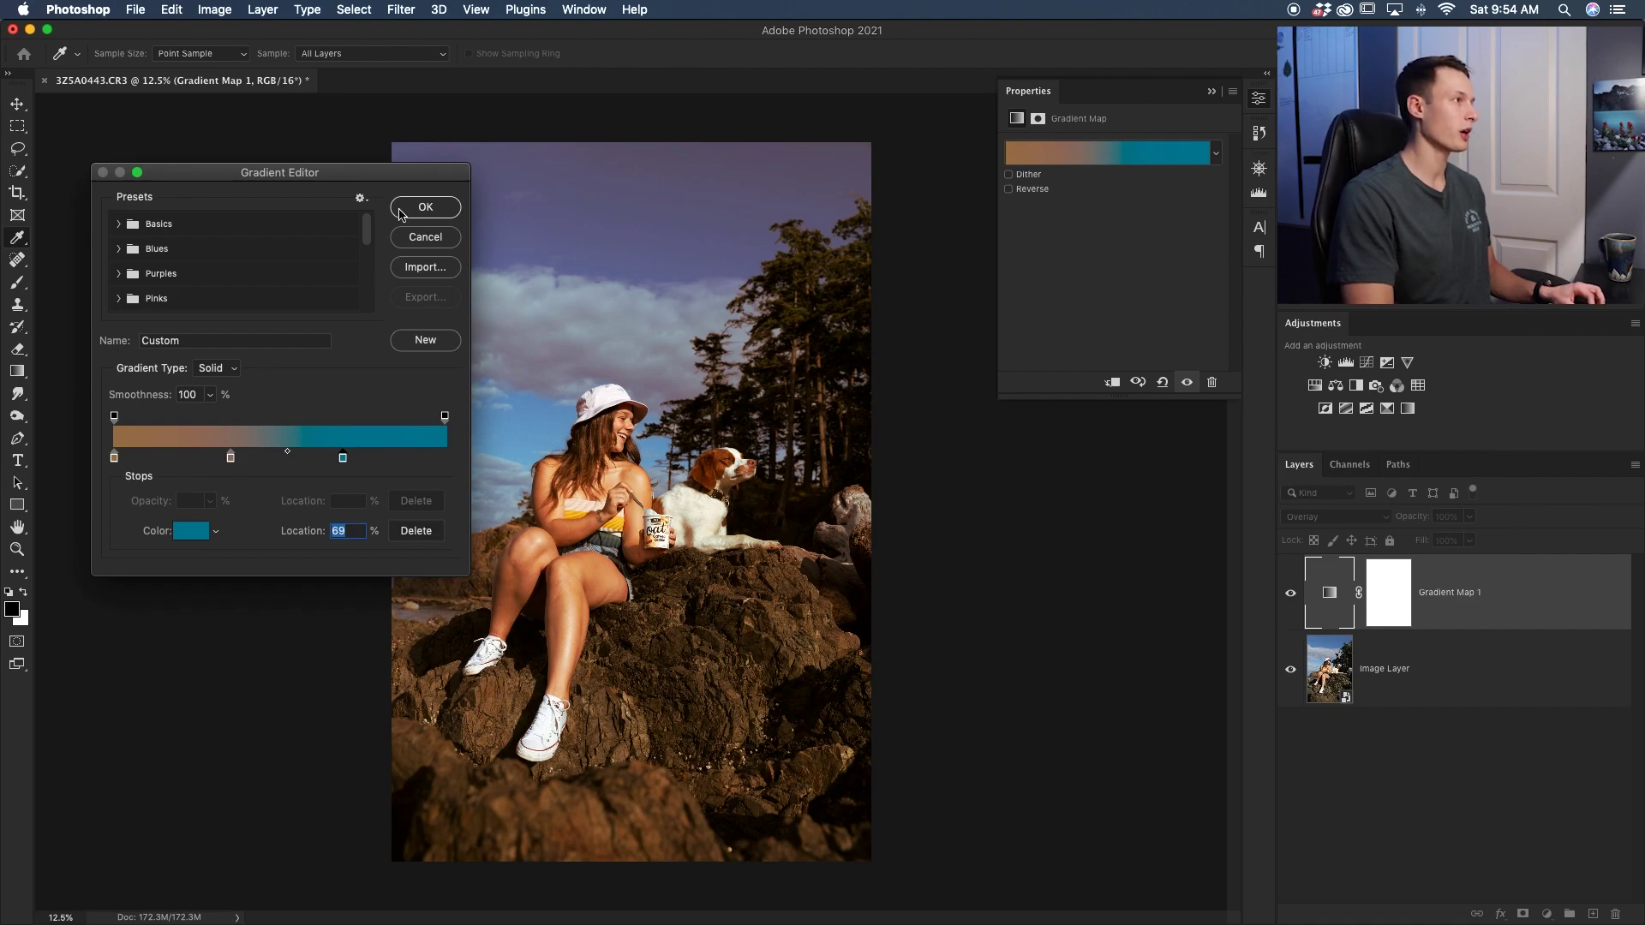
{"action": "type", "text": "80"}
{"action": "left_click", "coordinate": [425, 208]}
{"action": "key", "text": "b"}
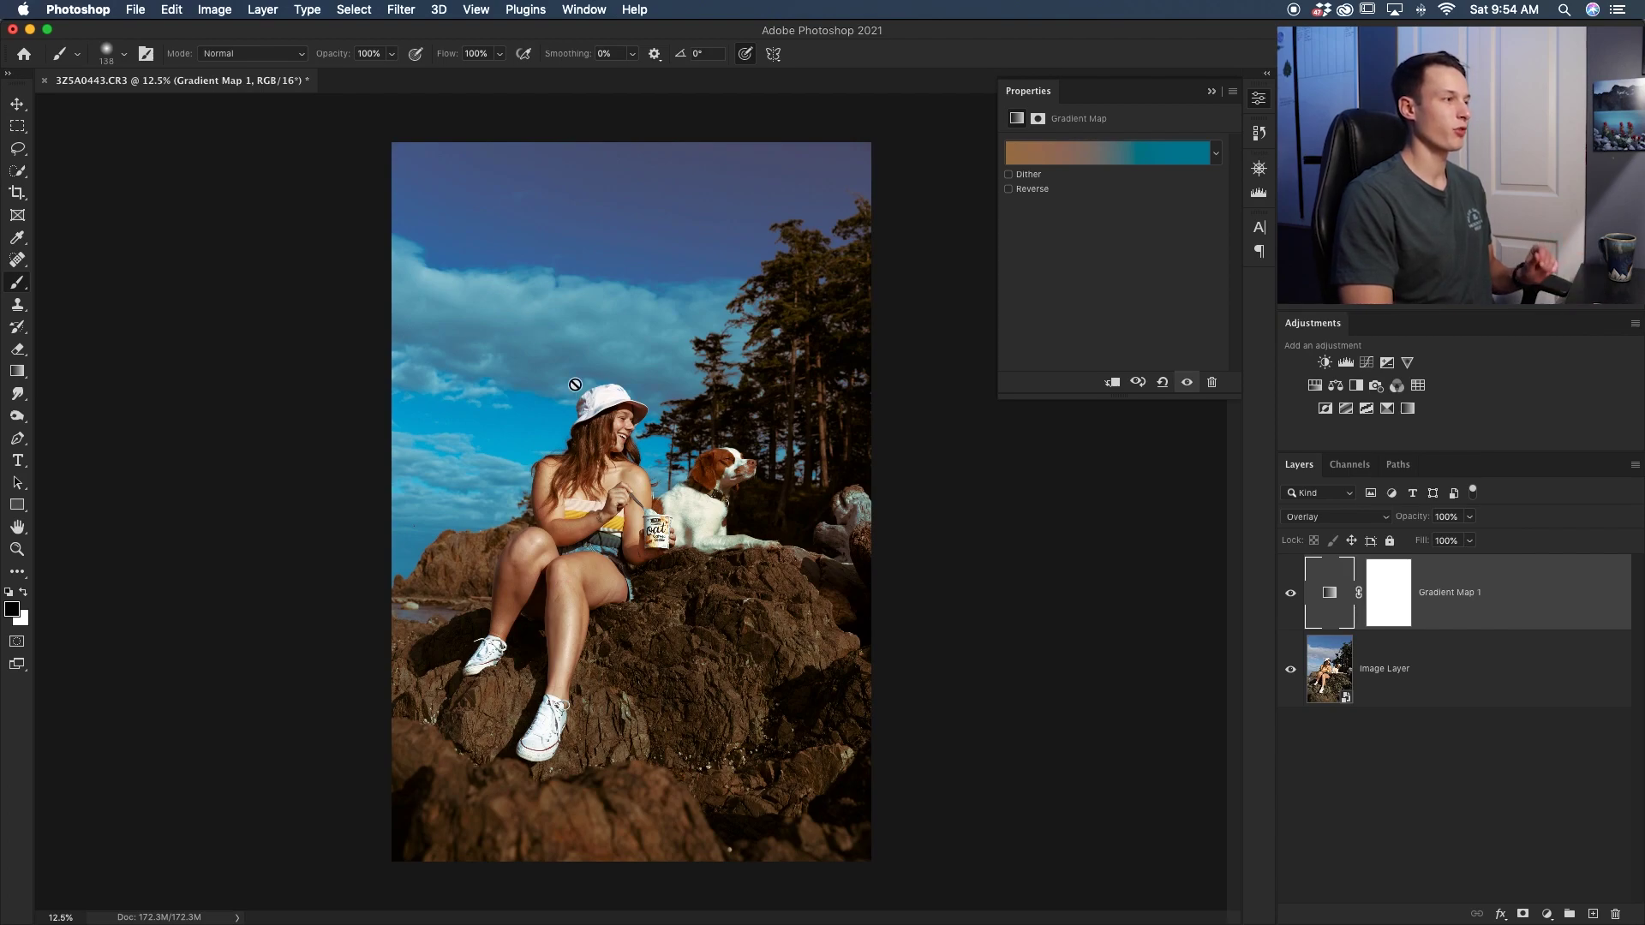
Step: In the Gradient Map layer's Blend If settings, split the Underlying Layer sliders to 0/67 for shadows and 81/255 for highlights
{"action": "double_click", "coordinate": [1537, 609]}
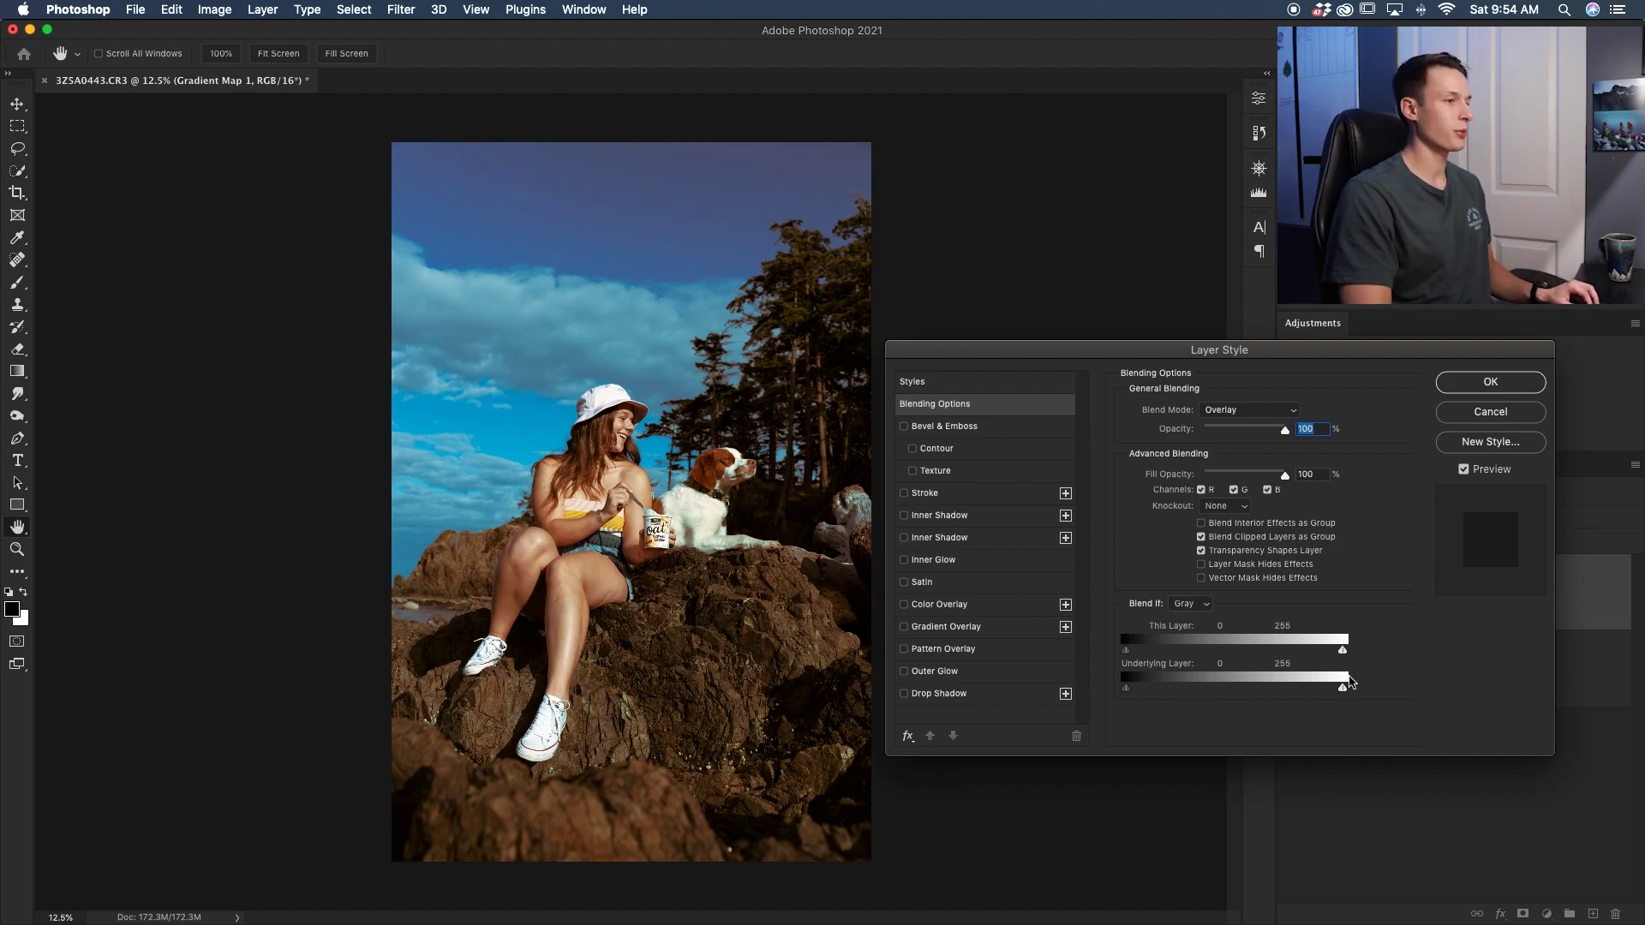
{"action": "left_click_drag", "start_coordinate": [1343, 692], "coordinate": [1261, 690]}
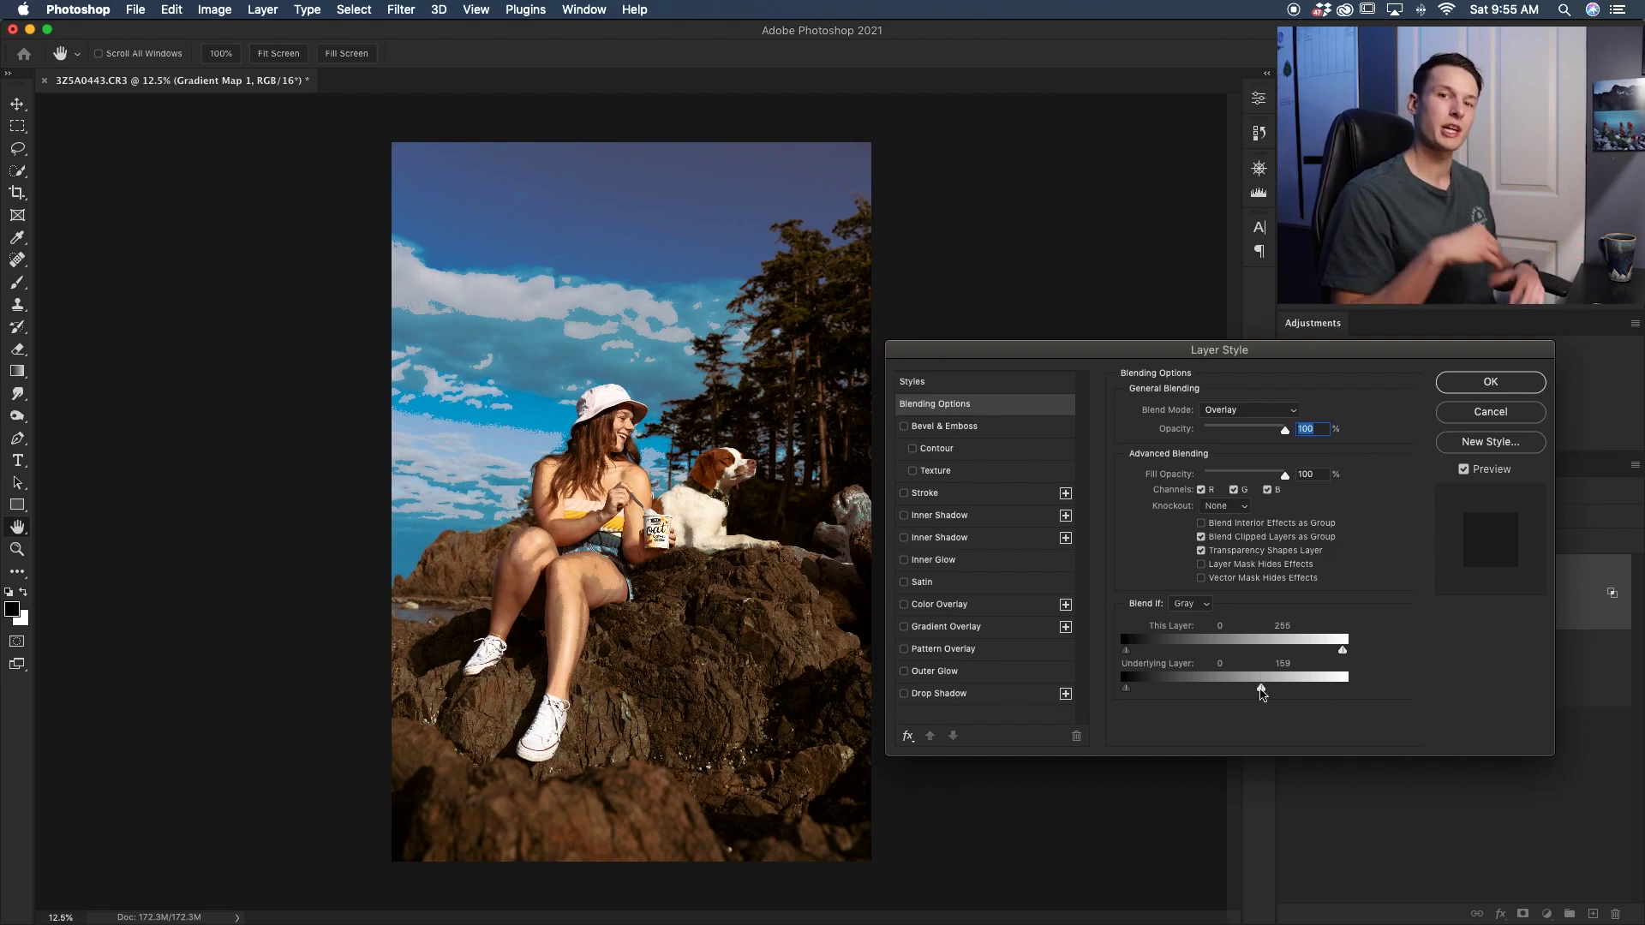
{"action": "left_click_drag", "start_coordinate": [1261, 690], "coordinate": [1345, 691]}
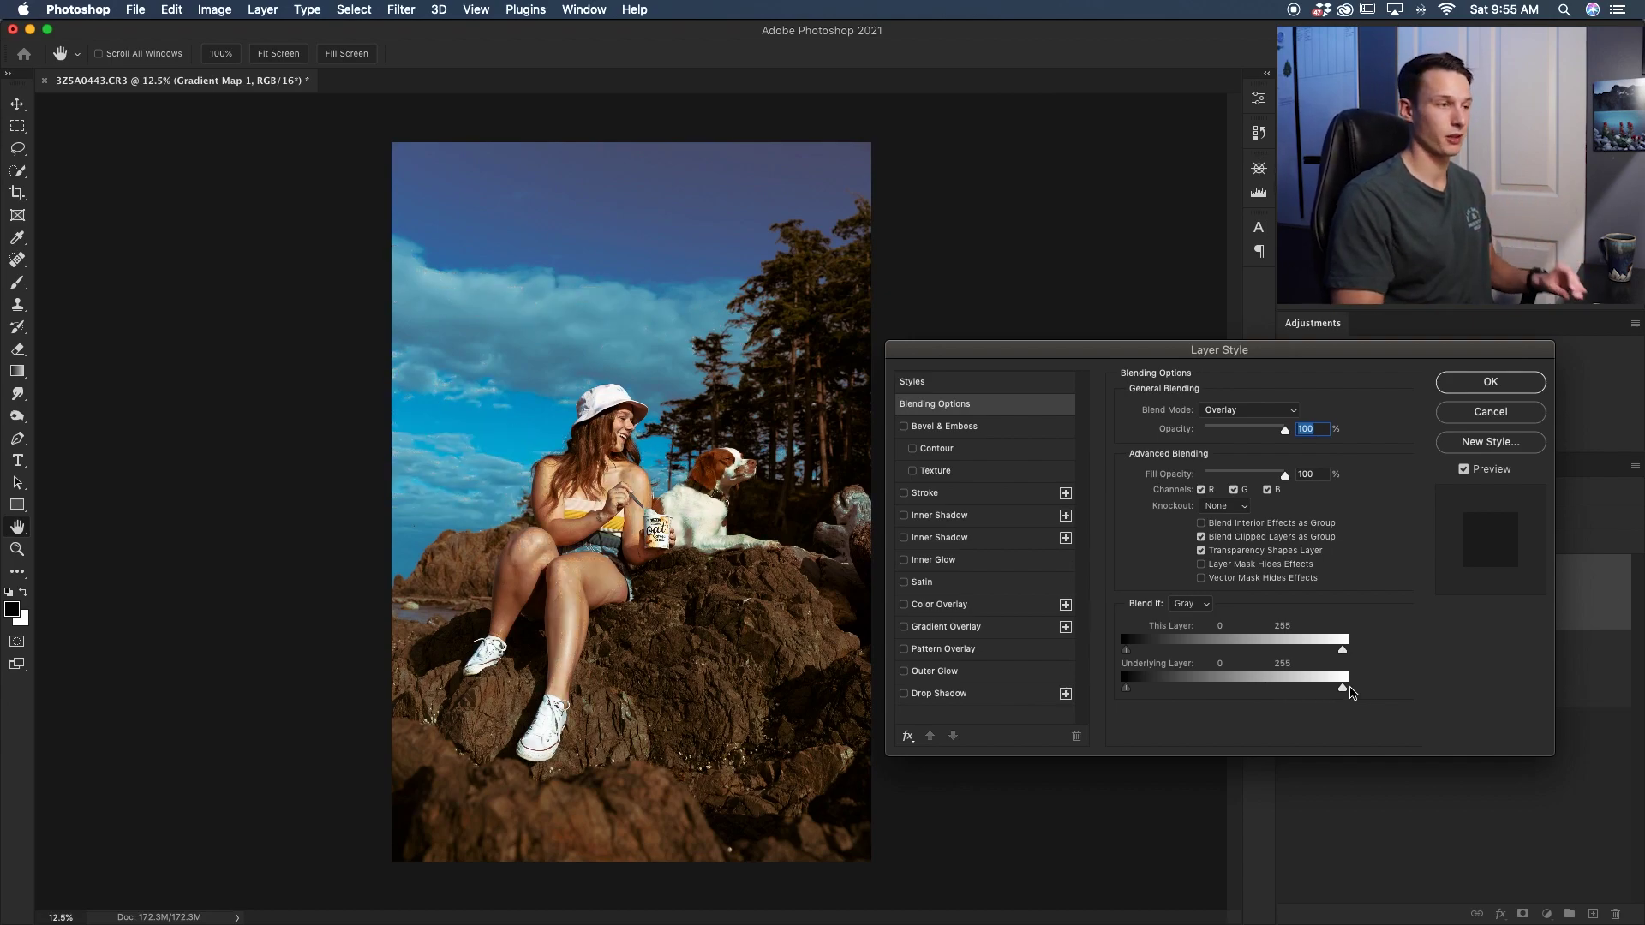
{"action": "key", "text": "alt"}
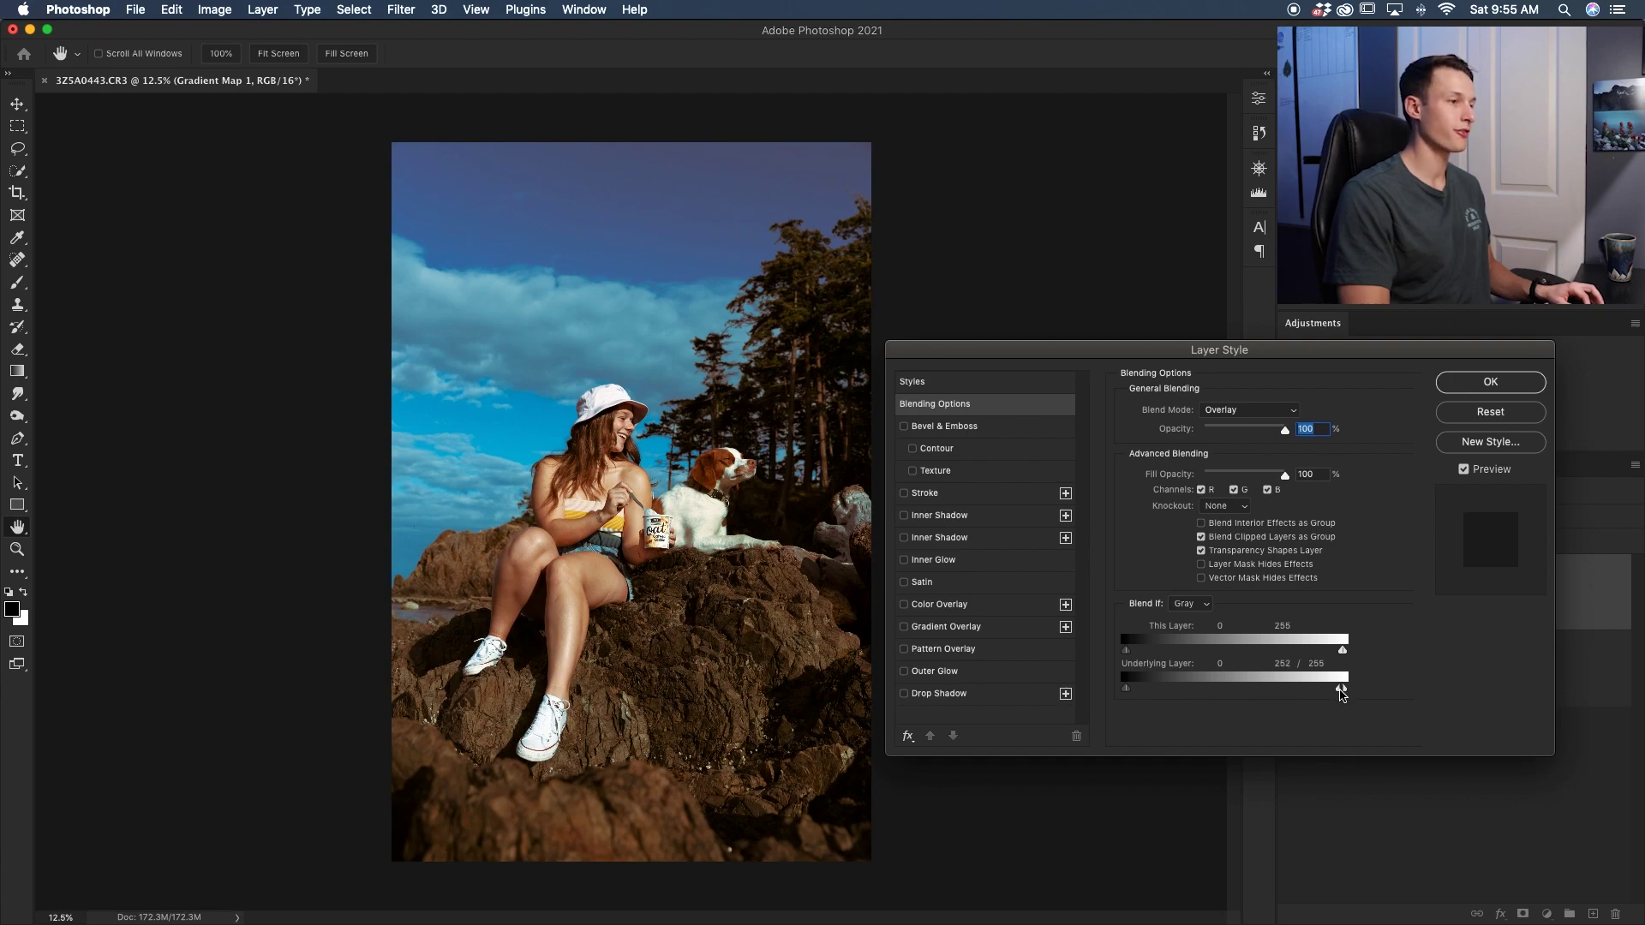
{"action": "left_click_drag", "start_coordinate": [1333, 694], "coordinate": [1198, 683]}
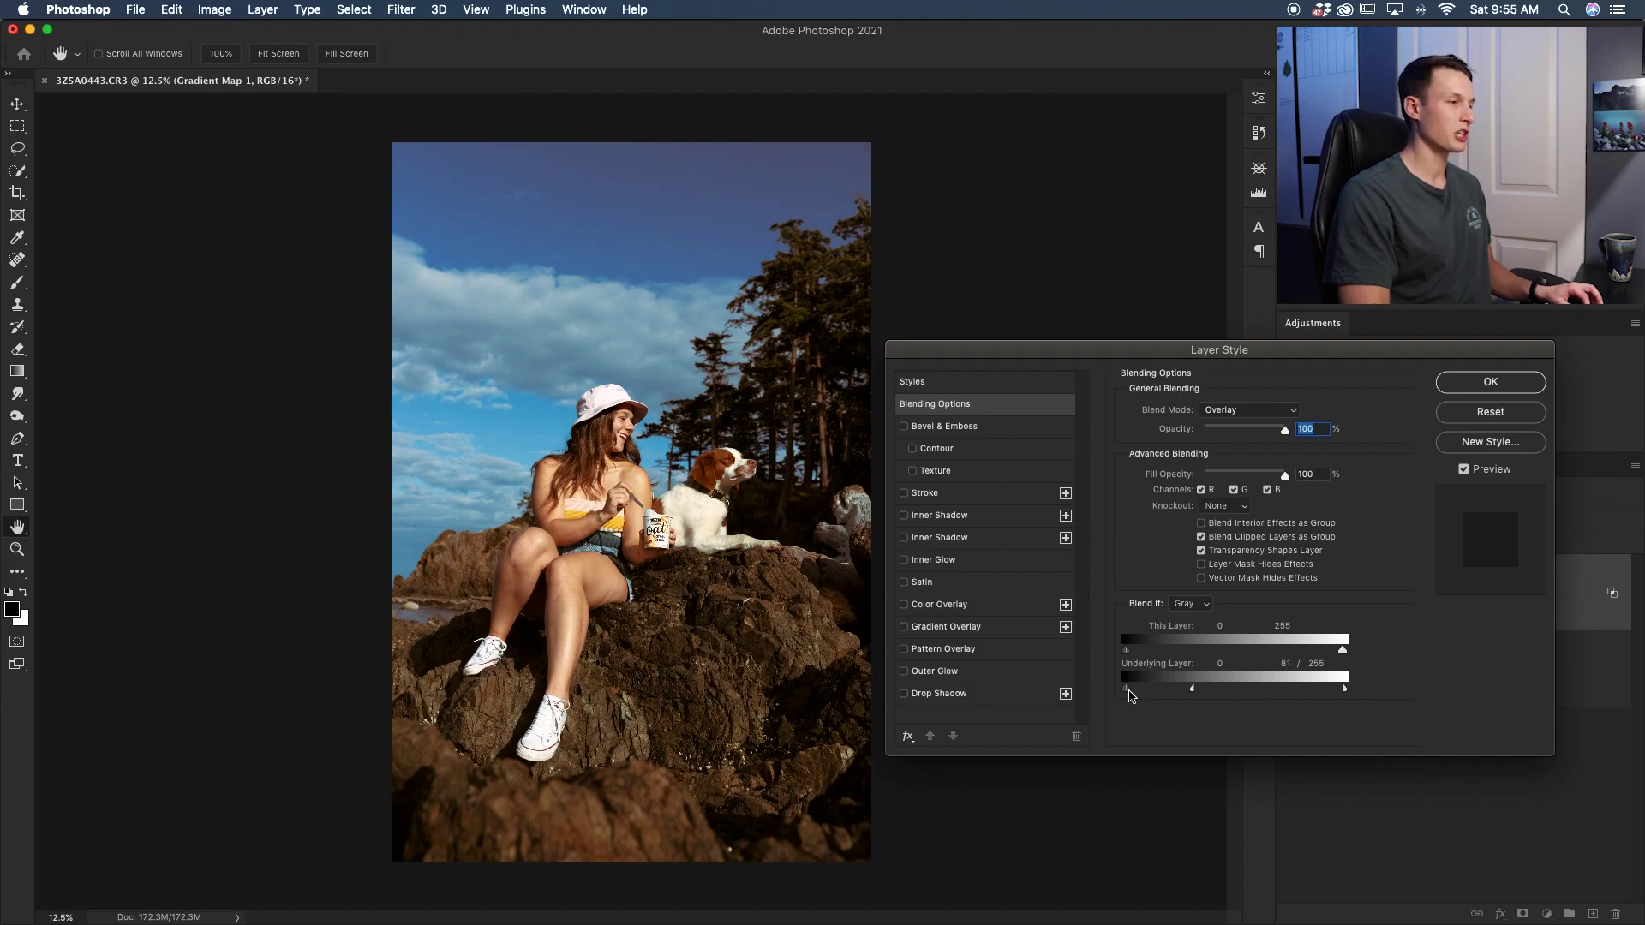
{"action": "left_click_drag", "start_coordinate": [1135, 695], "coordinate": [1169, 694]}
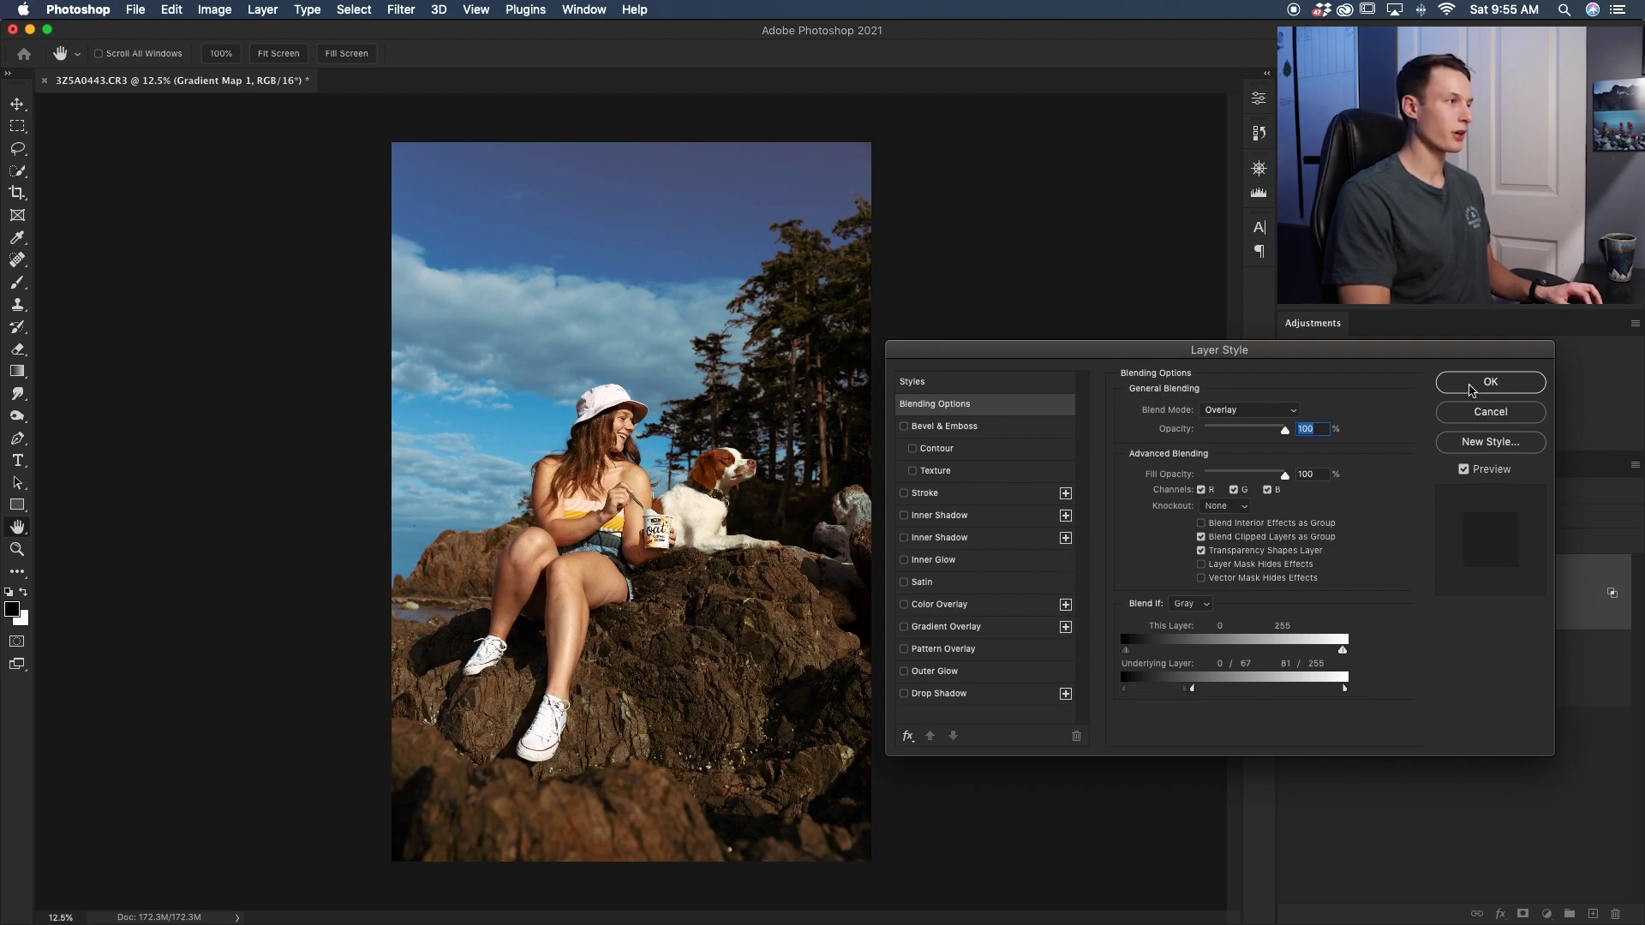
{"action": "key", "text": "Return"}
Step: Toggle the Gradient Map layer's visibility several times to compare the photo before and after the color grade
{"action": "left_click", "coordinate": [1291, 594]}
{"action": "left_click", "coordinate": [1291, 593]}
{"action": "left_click", "coordinate": [1291, 593]}
{"action": "left_click", "coordinate": [1291, 593]}
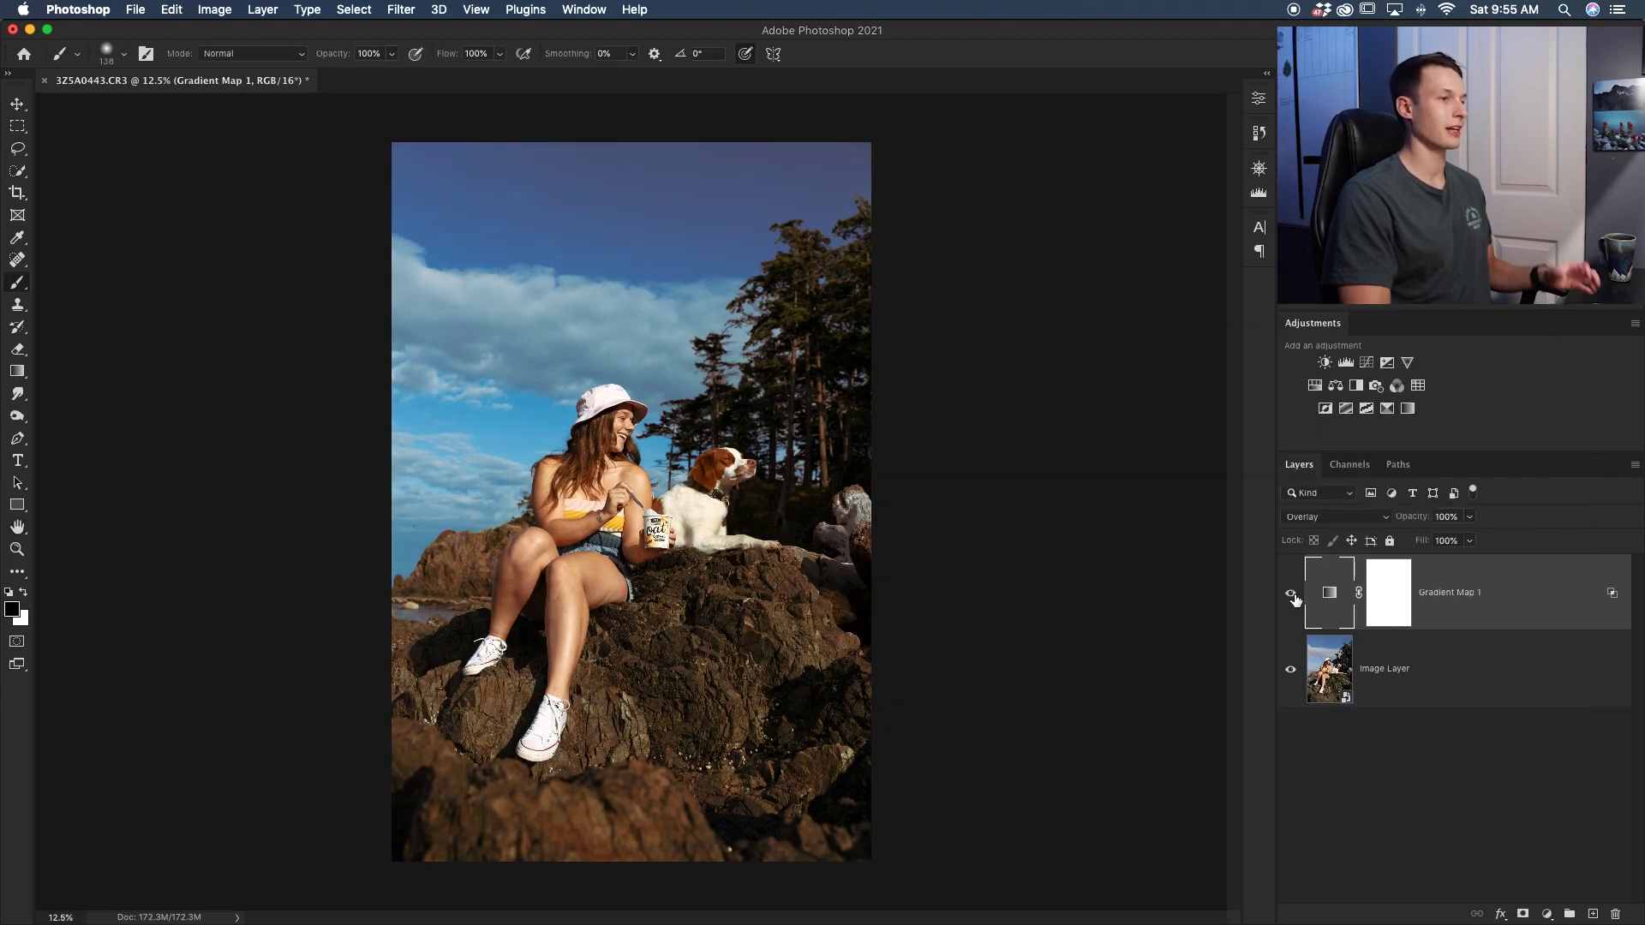
{"action": "left_click", "coordinate": [1291, 593]}
{"action": "left_click", "coordinate": [1291, 594]}
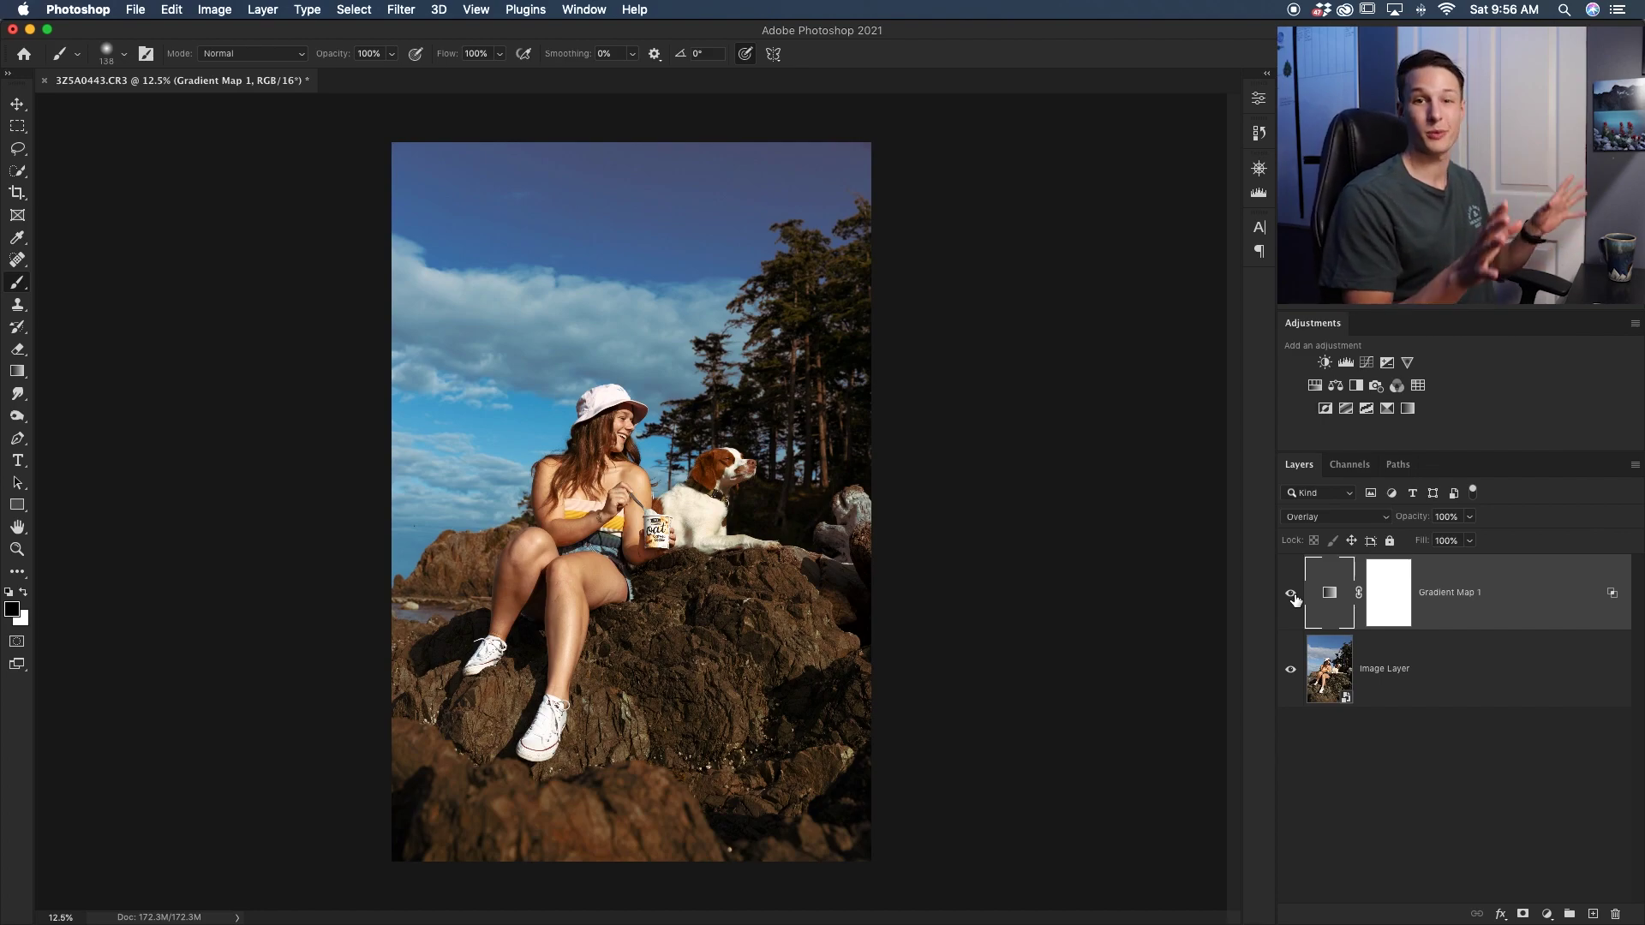
Step: Delete the Gradient Map adjustment layer and convert the image layer to a Smart Object
{"action": "left_click", "coordinate": [1291, 594]}
{"action": "key", "text": "Delete"}
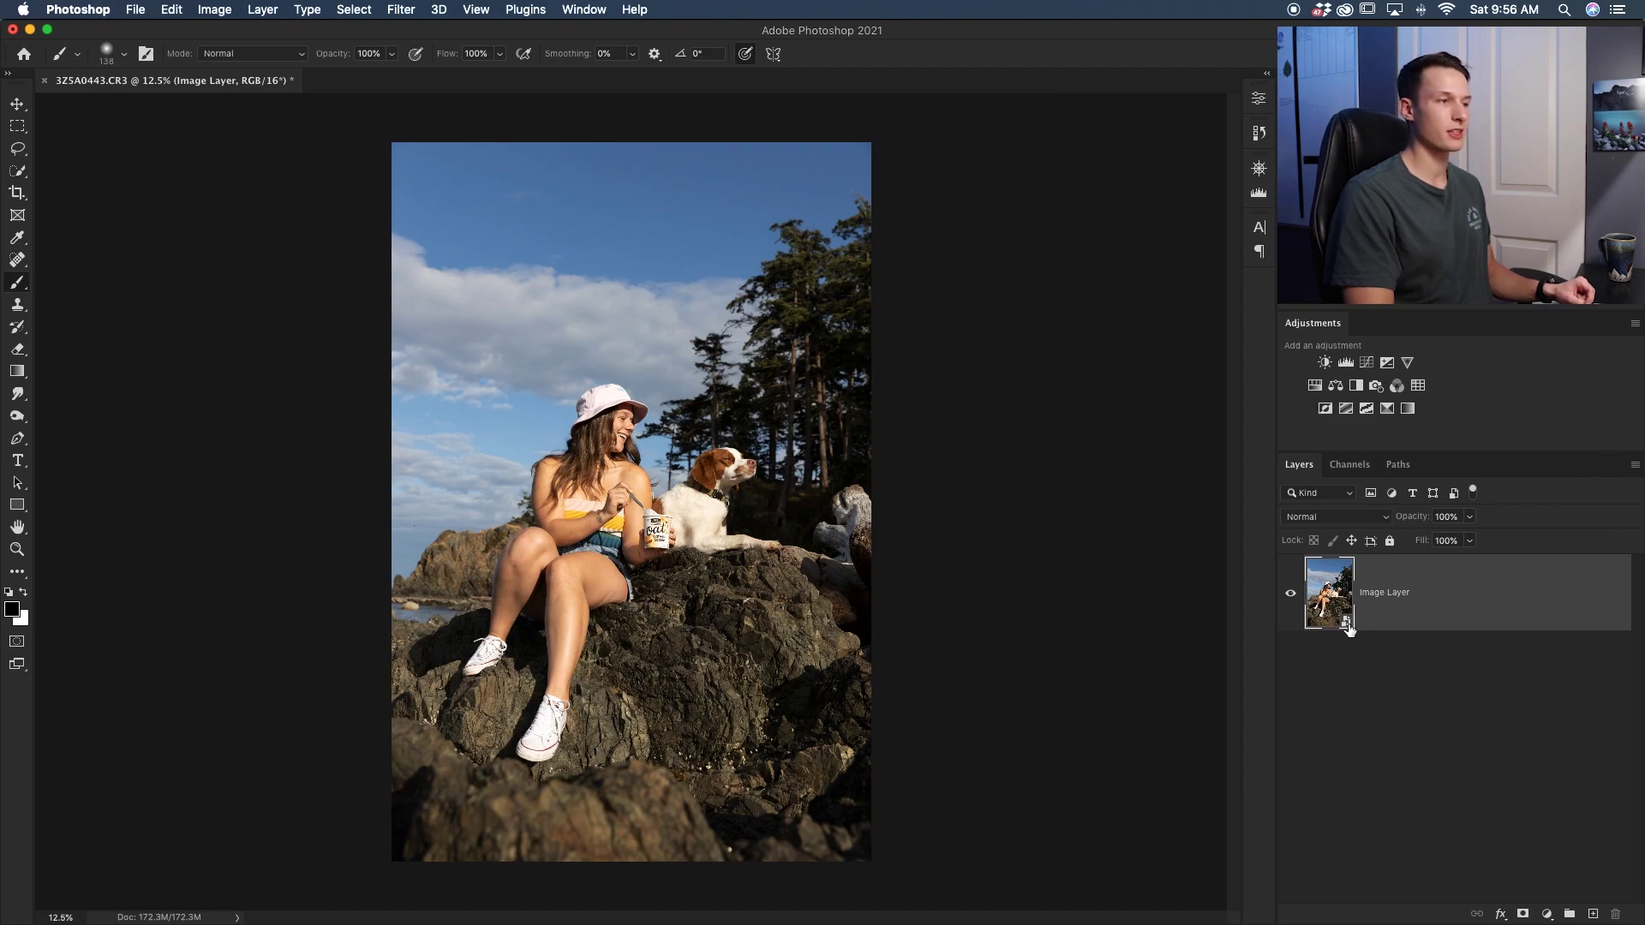
{"action": "right_click", "coordinate": [1421, 587]}
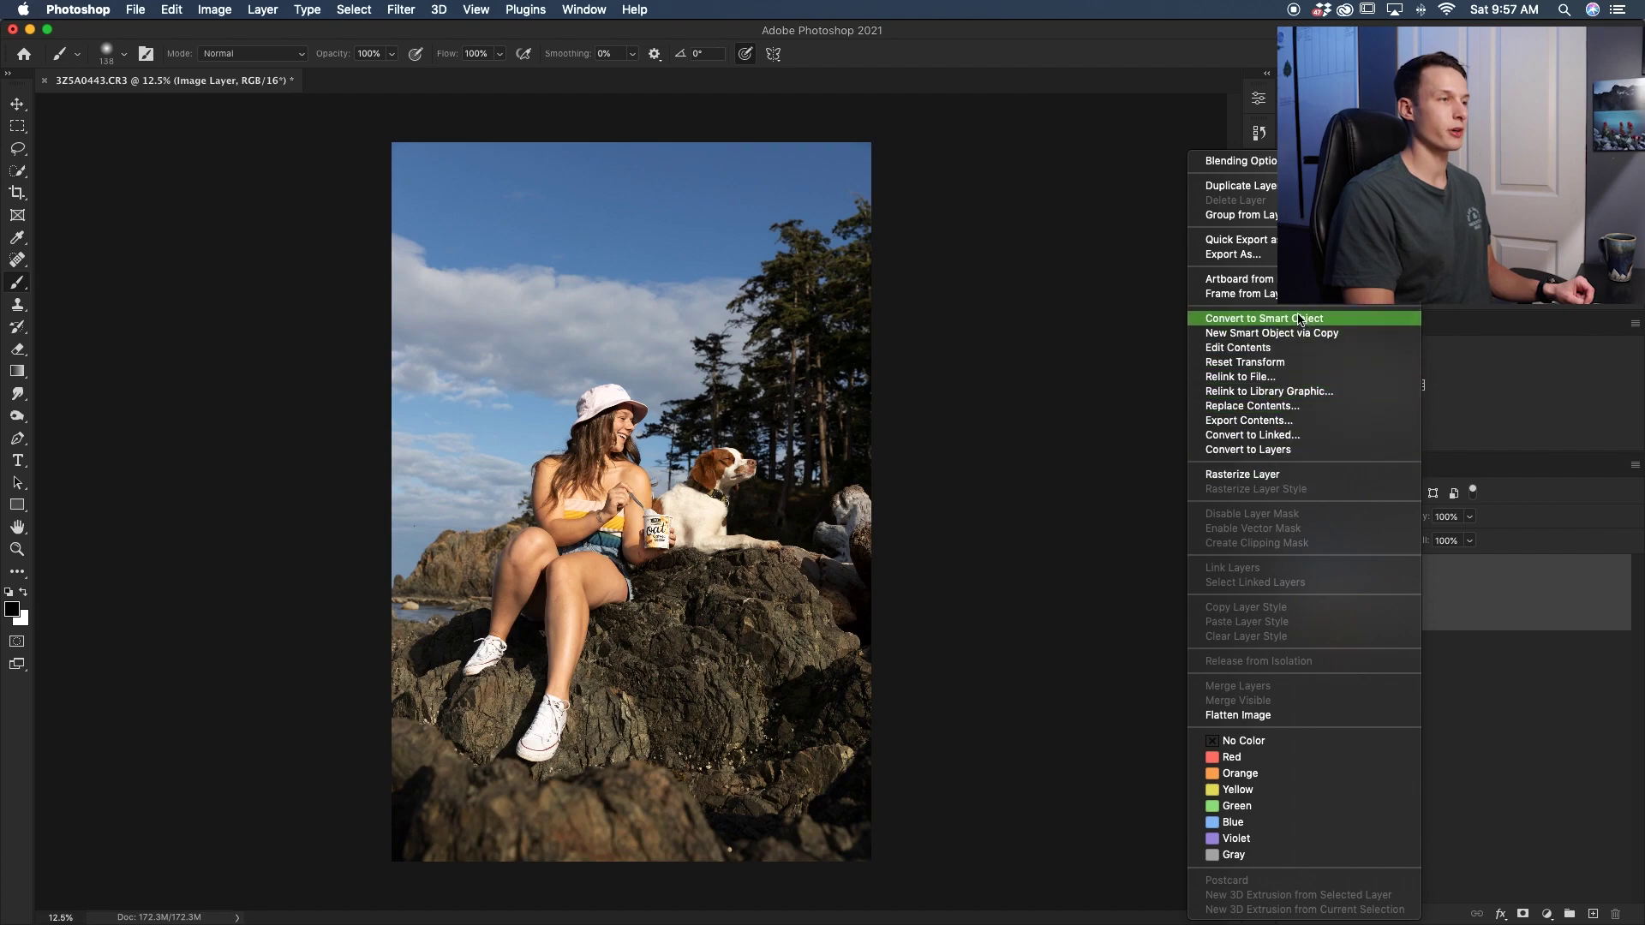
{"action": "left_click", "coordinate": [1265, 320]}
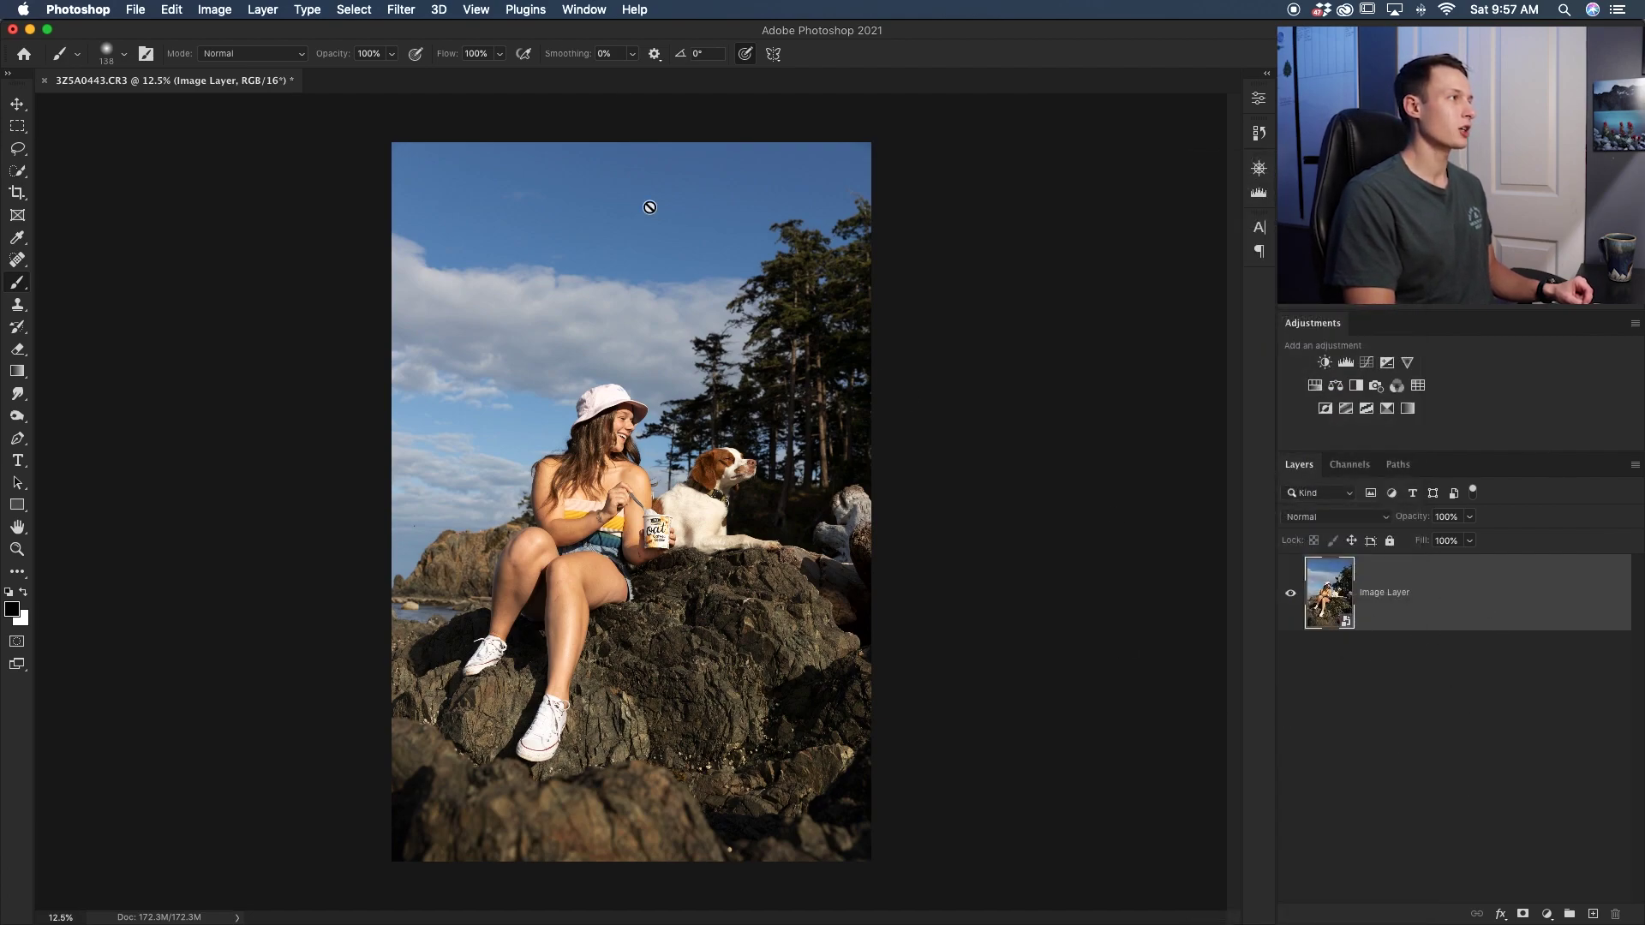
Step: Open the Camera Raw Filter on the image layer and draw a large oval radial filter around the woman and dog
{"action": "left_click", "coordinate": [399, 12]}
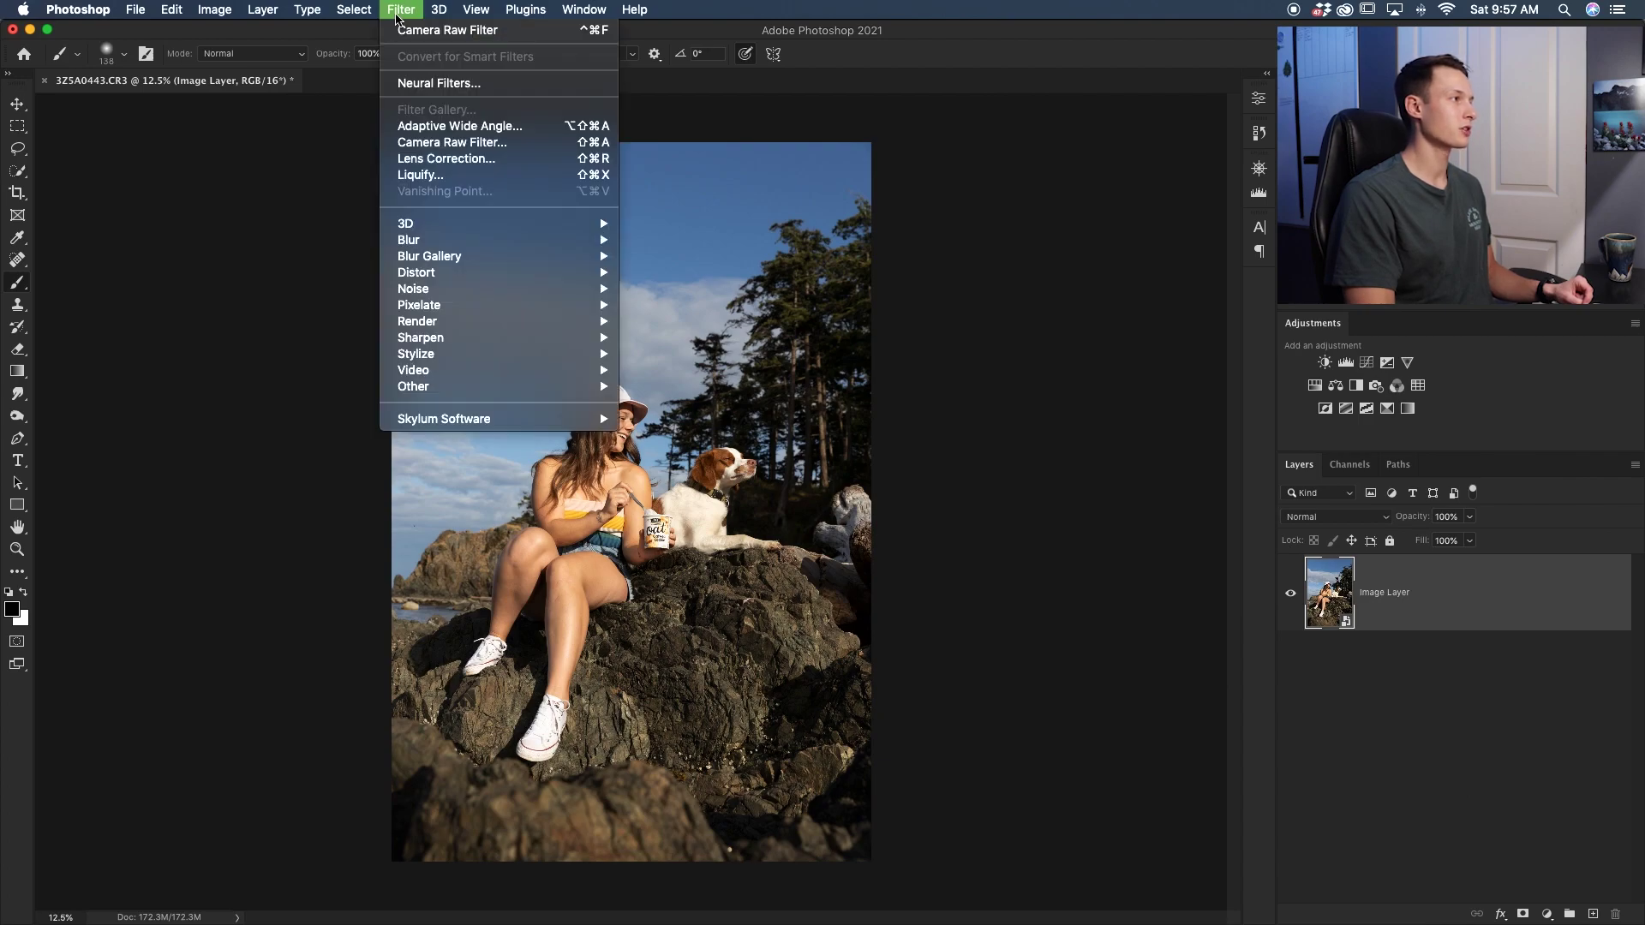
{"action": "left_click", "coordinate": [452, 142]}
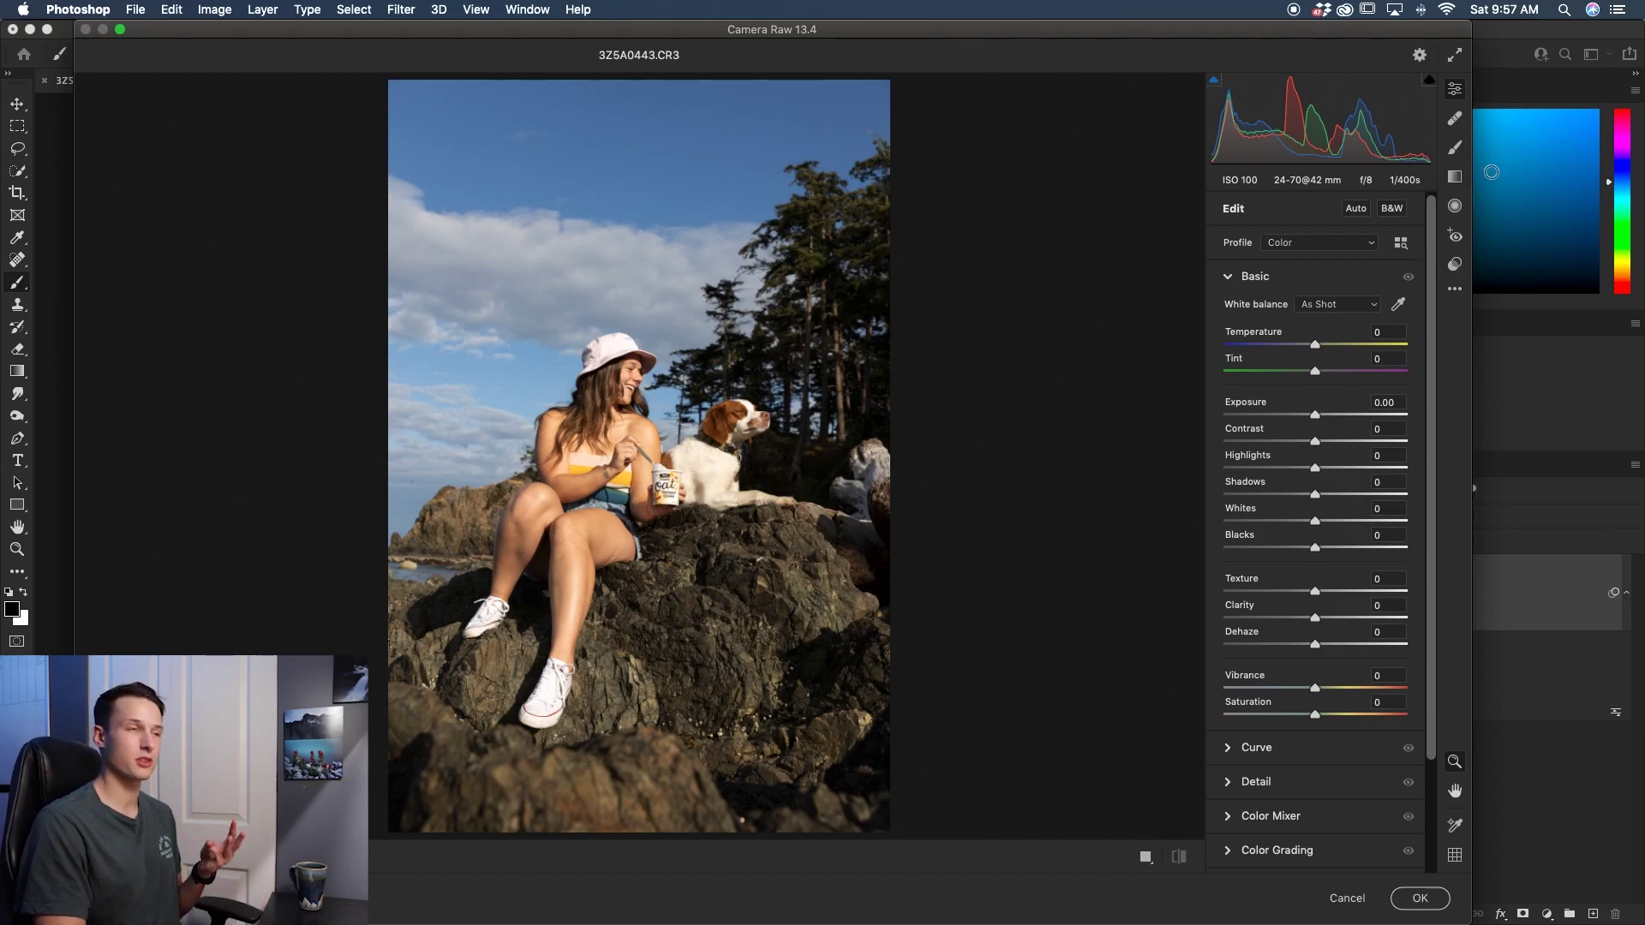
{"action": "left_click", "coordinate": [1454, 207]}
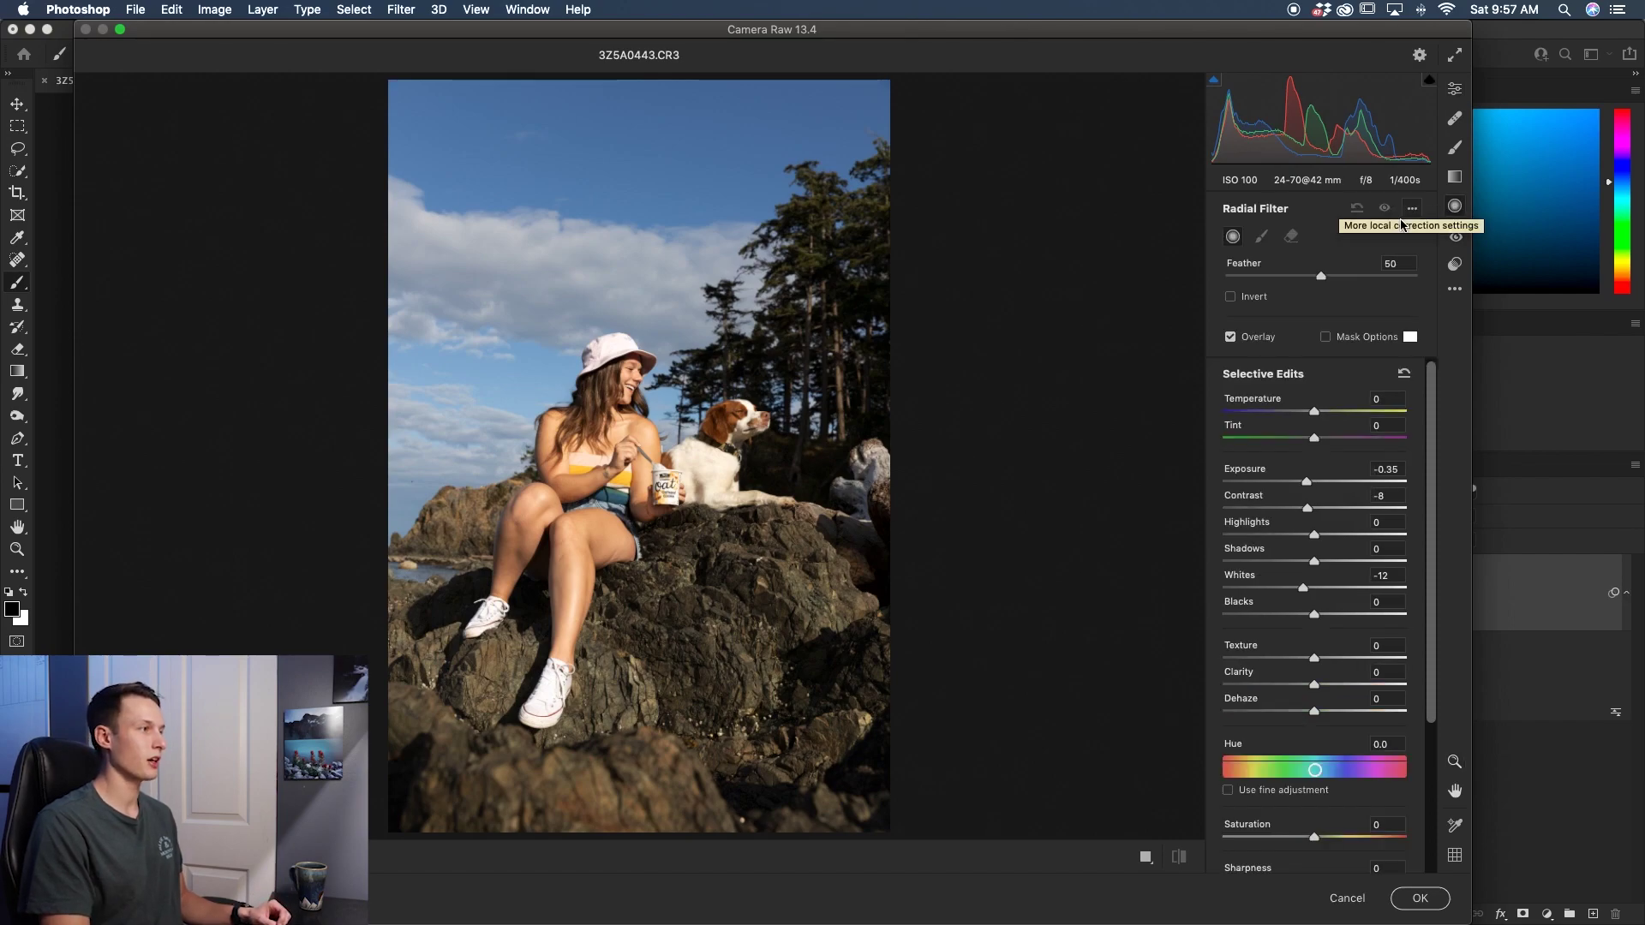
{"action": "left_click_drag", "start_coordinate": [536, 310], "coordinate": [788, 668]}
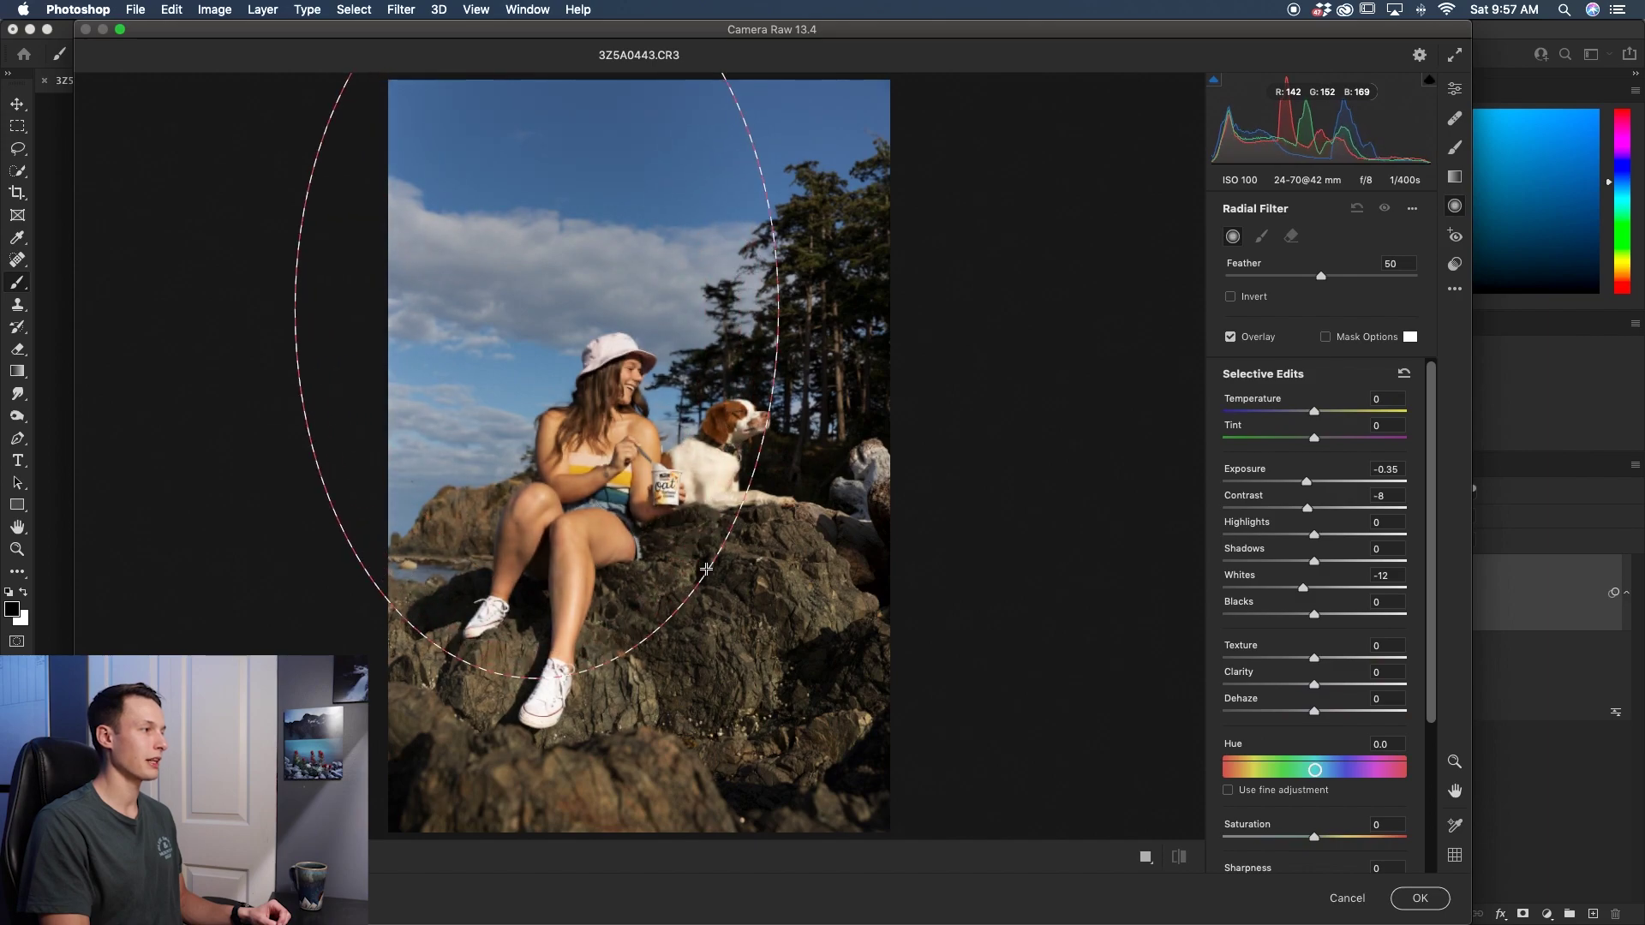
{"action": "left_click_drag", "start_coordinate": [647, 389], "coordinate": [754, 522]}
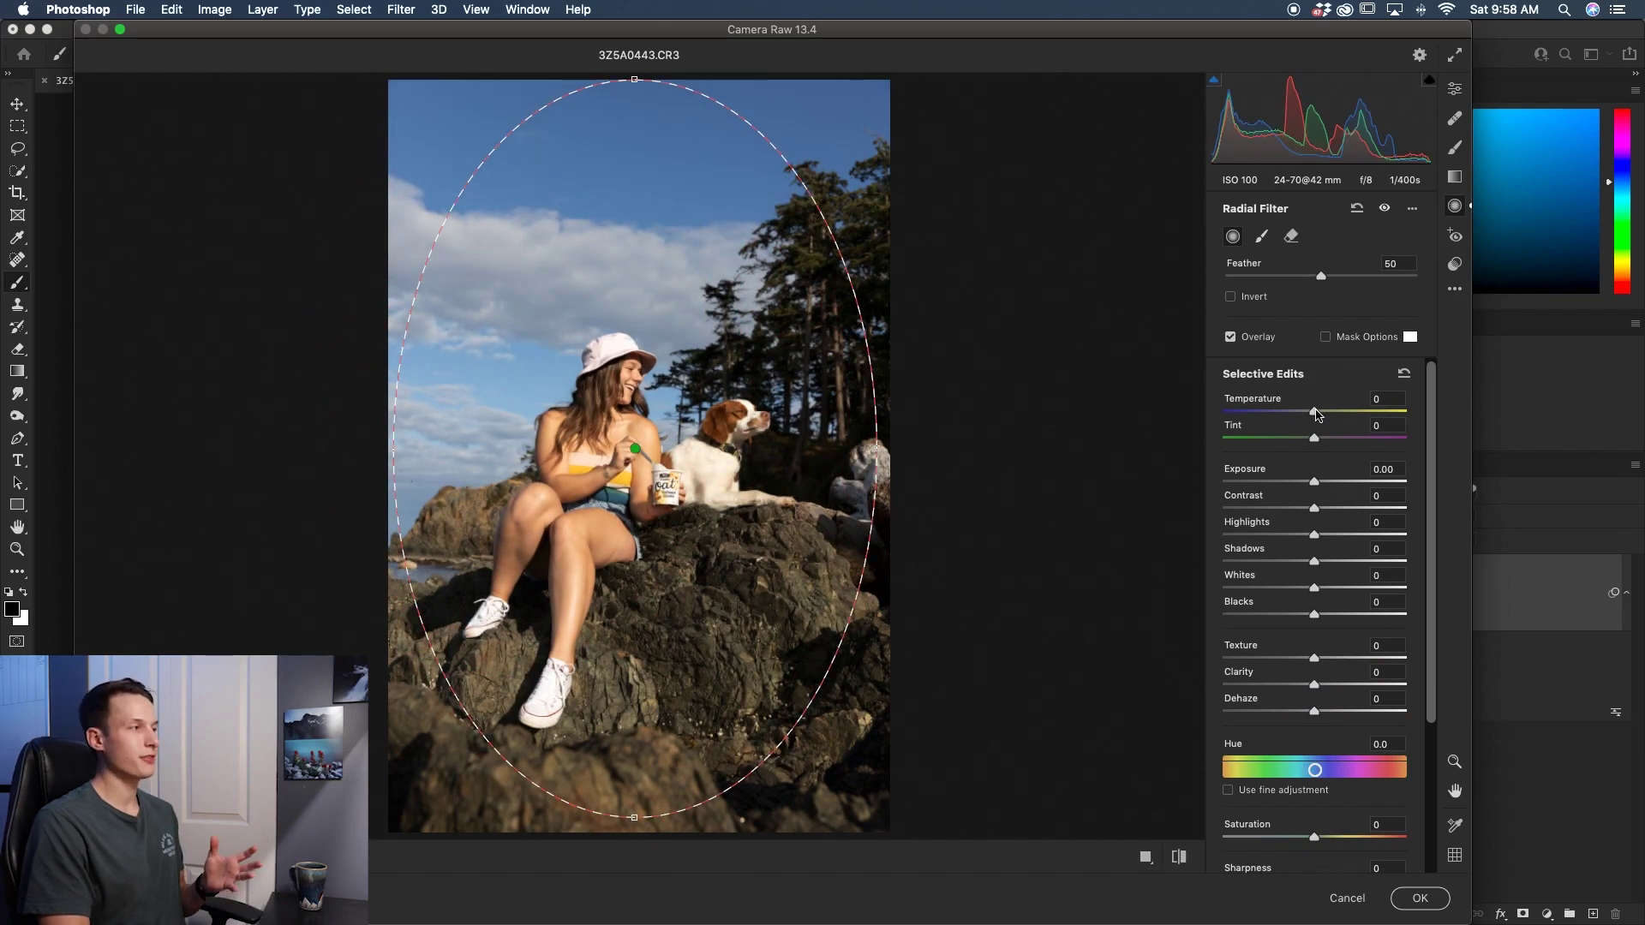
Step: Show the radial filter's mask overlay and change its overlay color from white to red
{"action": "scroll", "coordinate": [1316, 415], "scroll_direction": "down", "scroll_amount": 2}
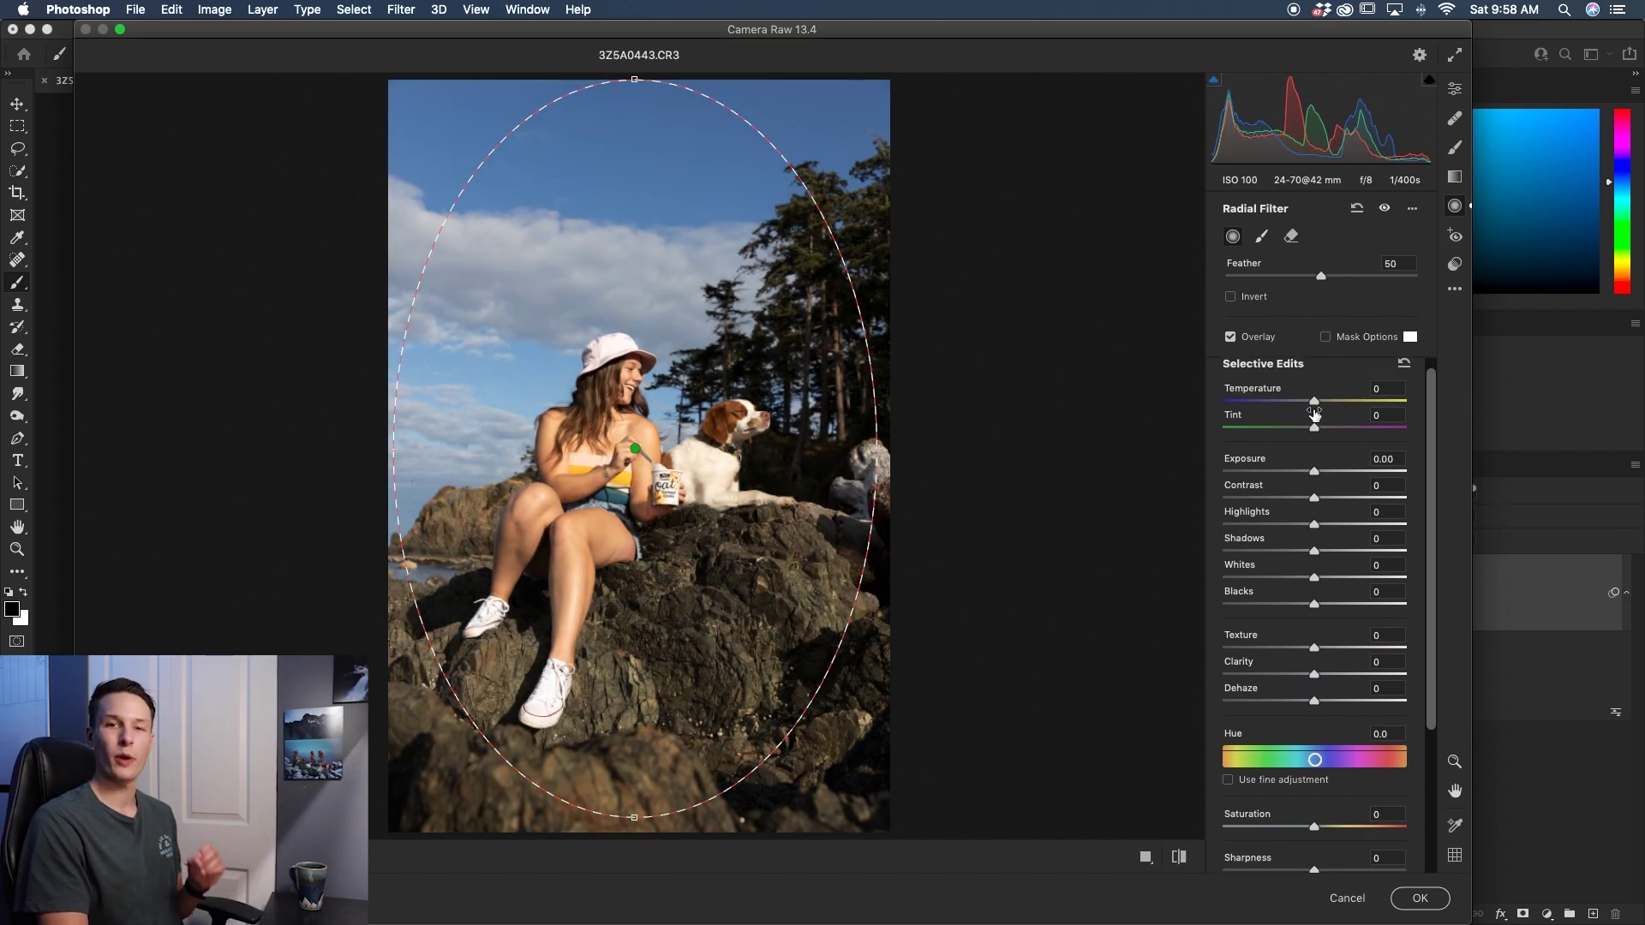
{"action": "left_click", "coordinate": [1326, 338]}
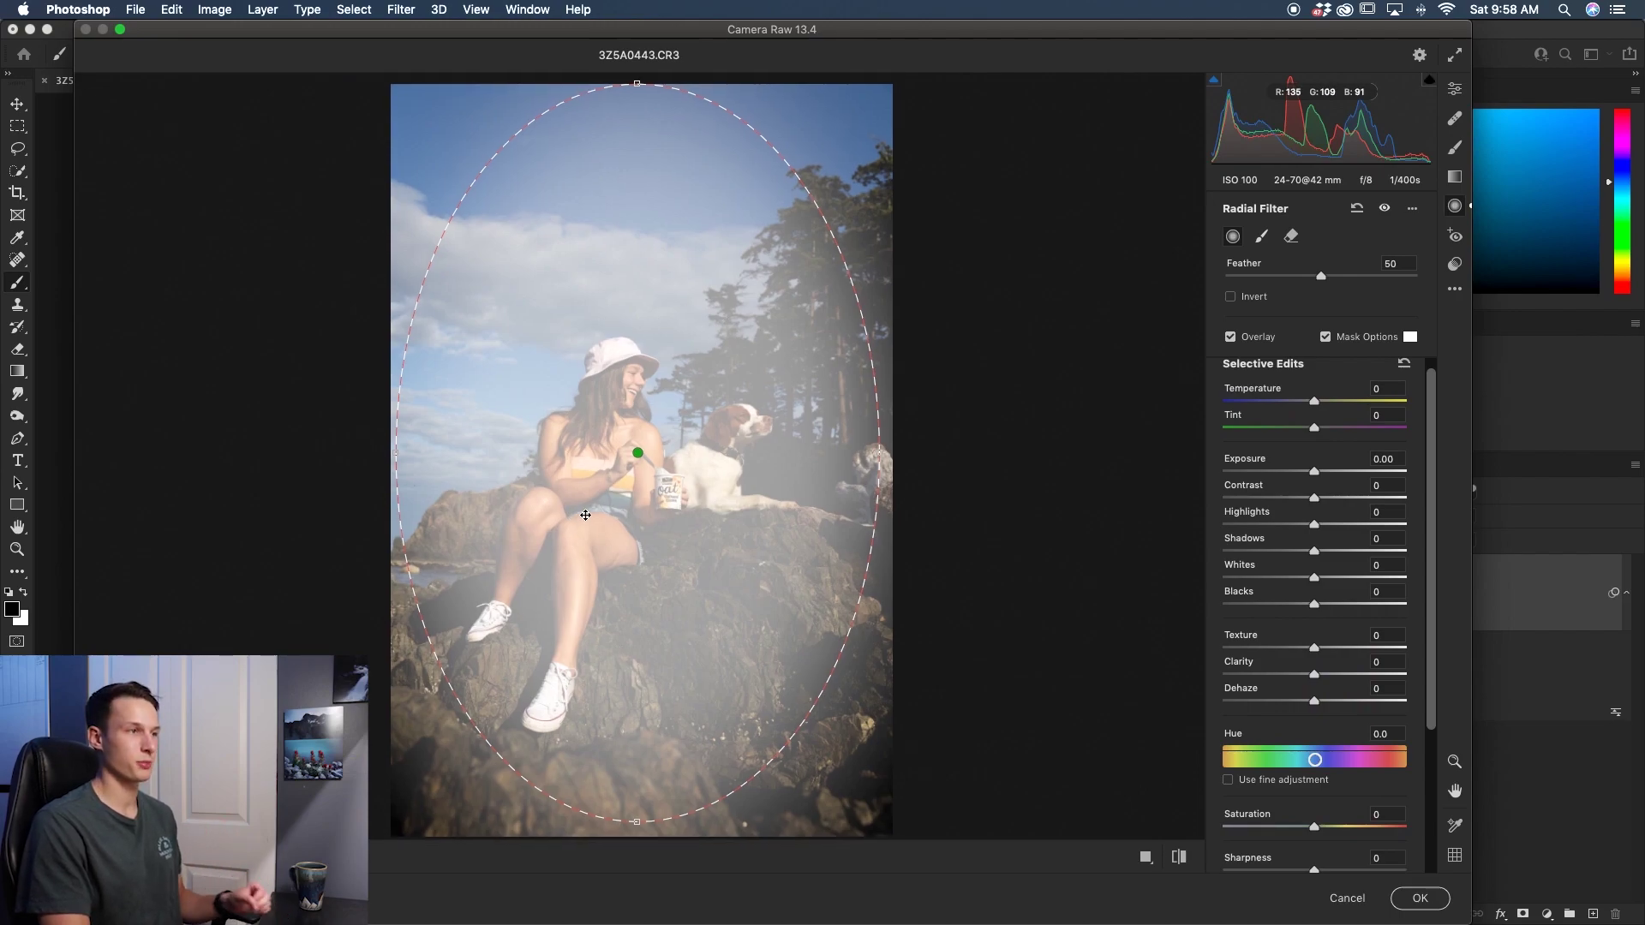
{"action": "left_click", "coordinate": [1411, 338]}
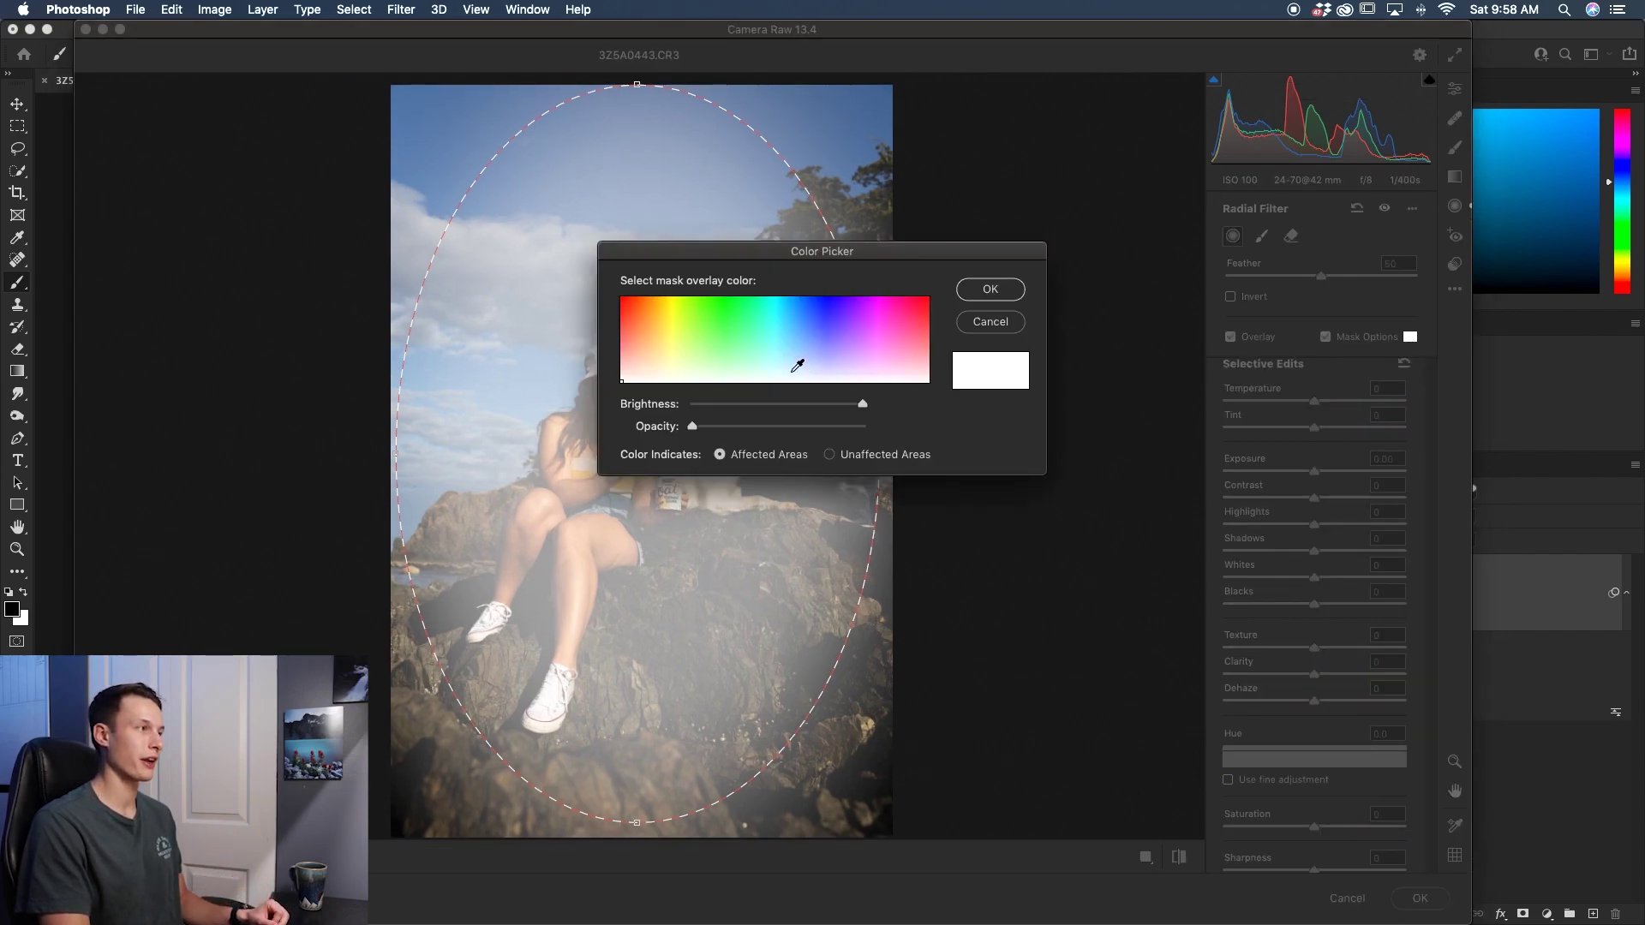
{"action": "left_click_drag", "start_coordinate": [798, 366], "coordinate": [554, 252]}
{"action": "left_click", "coordinate": [990, 292]}
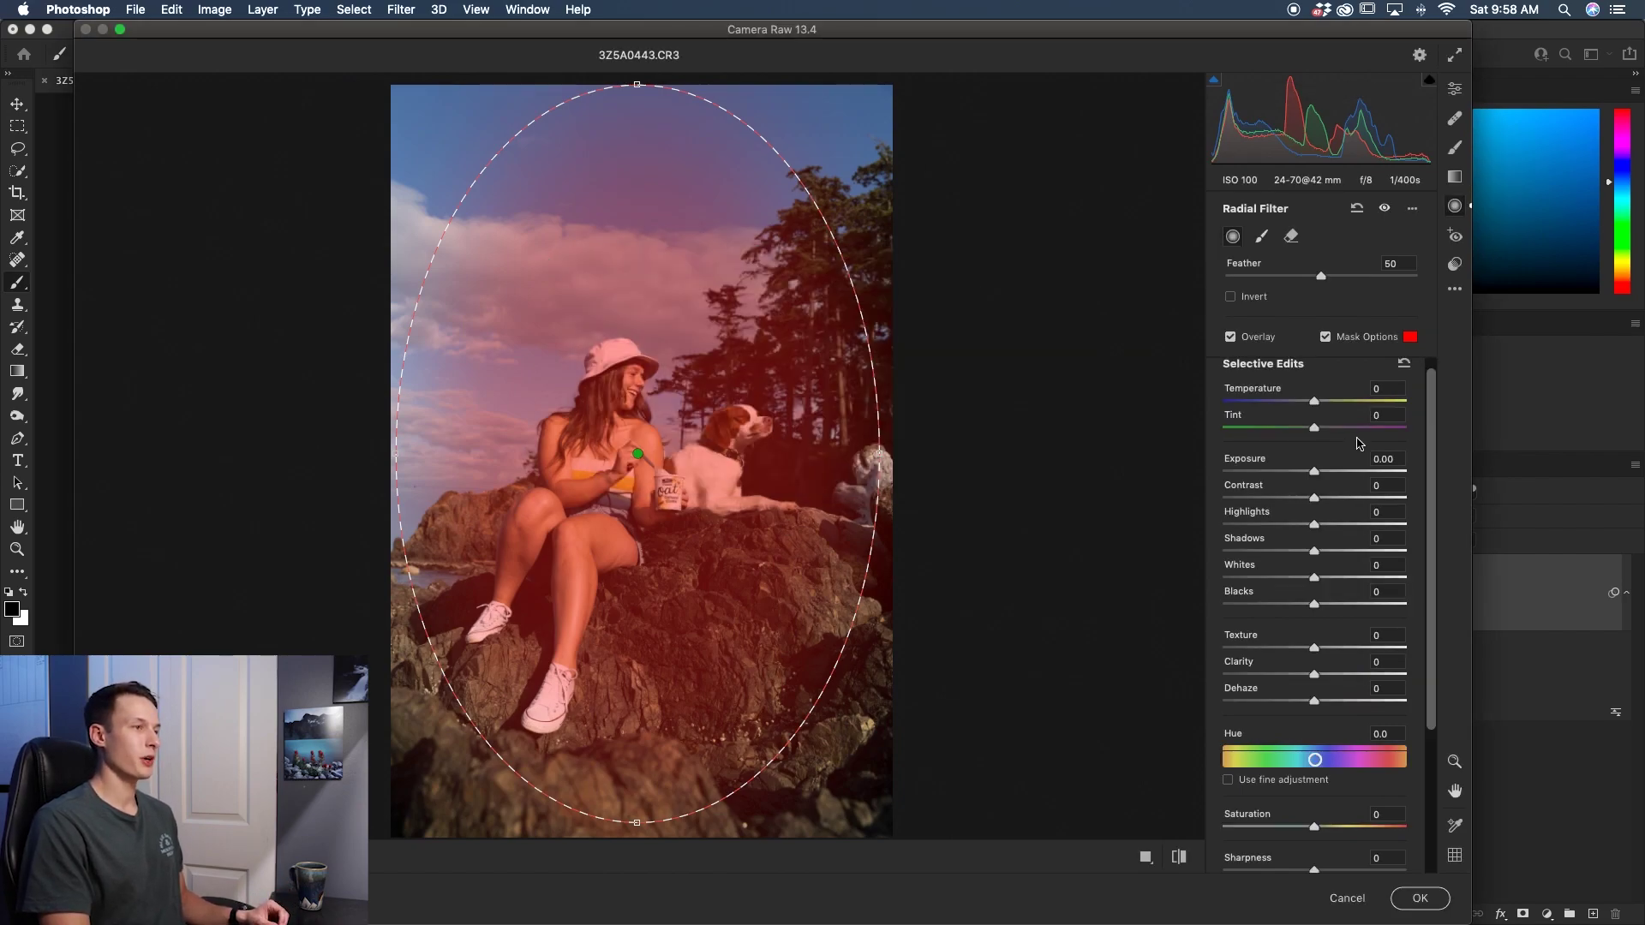
Step: Try an Exposure of +0.40 inside the radial filter and reset it to 0
{"action": "left_click_drag", "start_coordinate": [1318, 474], "coordinate": [1325, 473]}
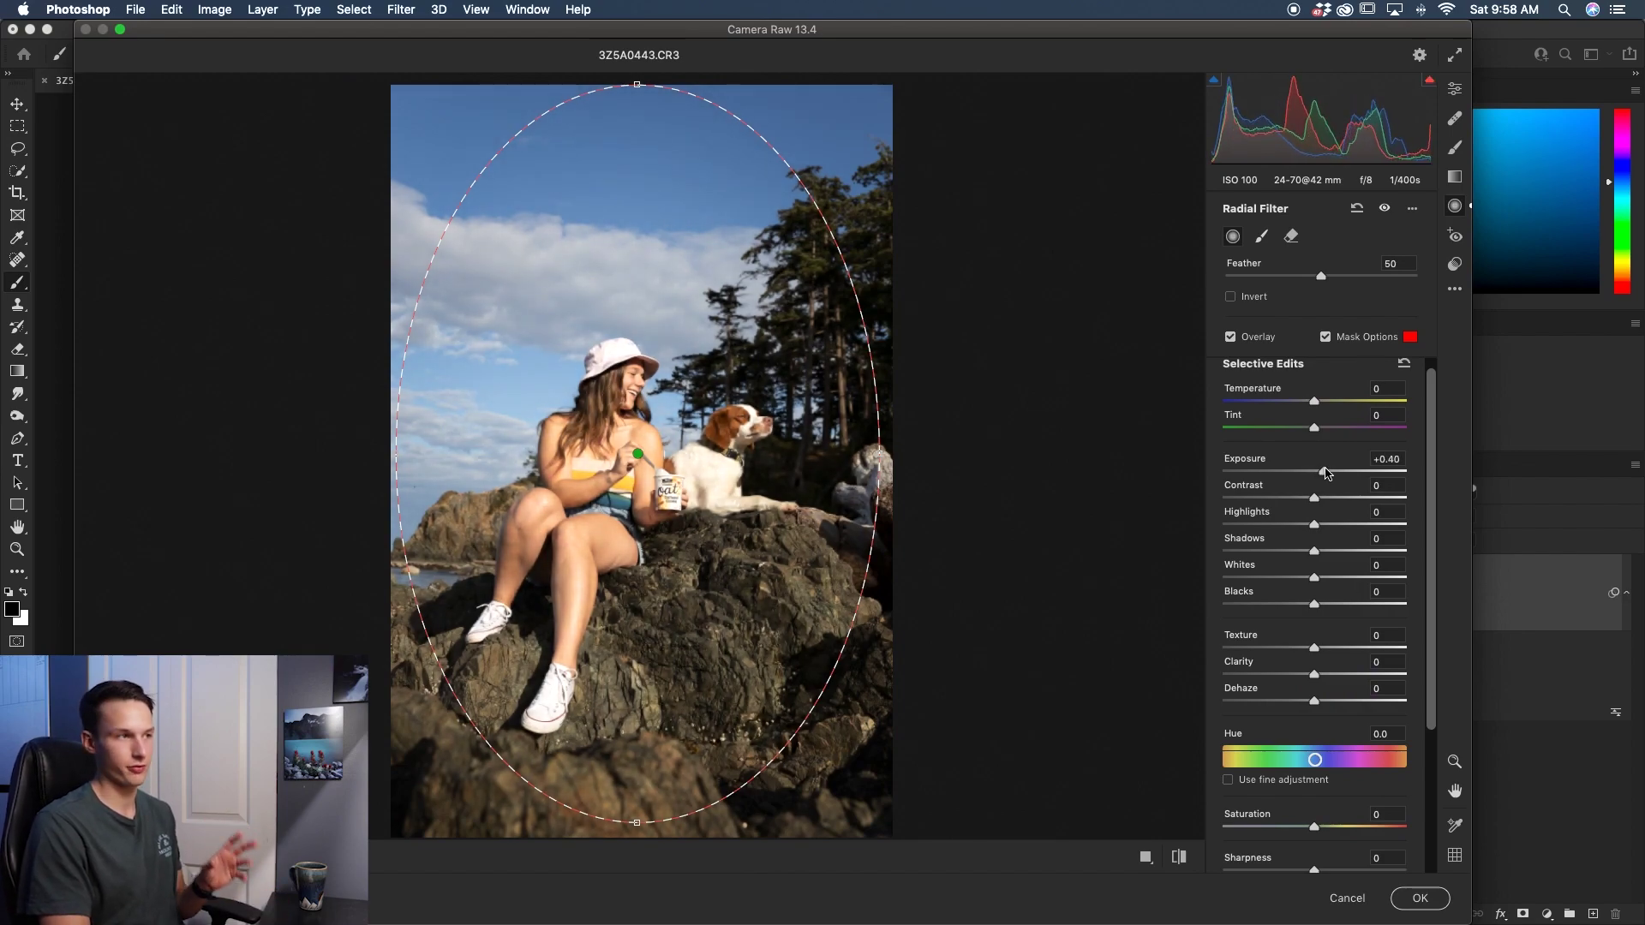
{"action": "double_click", "coordinate": [1325, 472]}
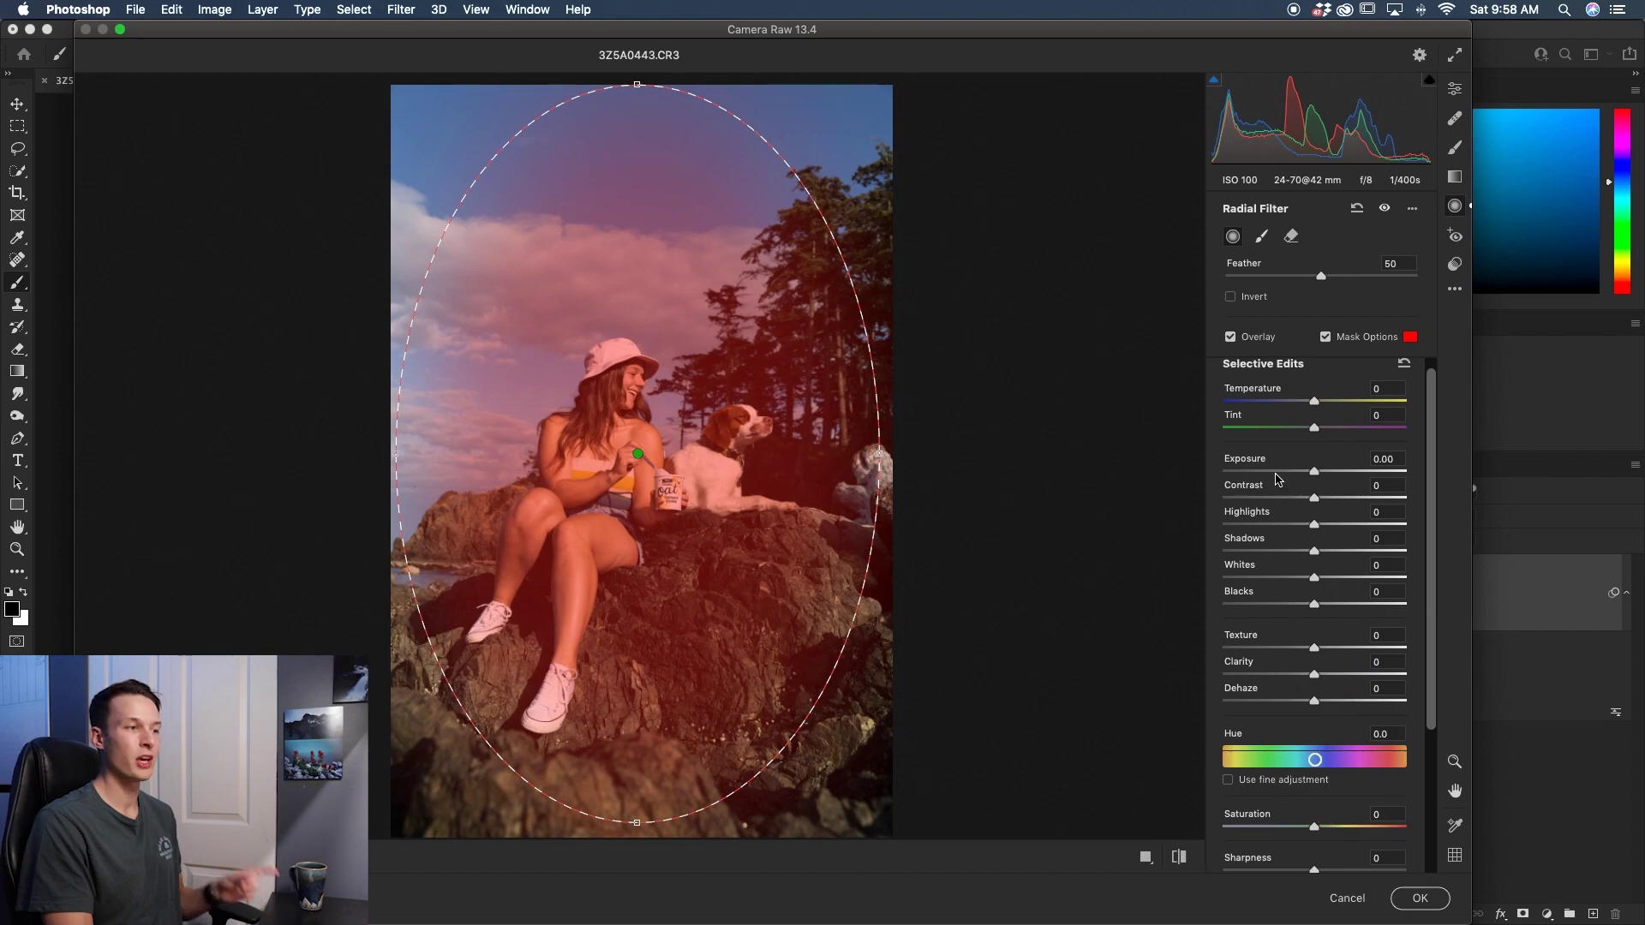
Step: Set the radial filter's Range Mask to Color, sampling the sky first and replacing that with a sample of the woman's skin
{"action": "scroll", "coordinate": [1276, 492], "scroll_direction": "down", "scroll_amount": 5}
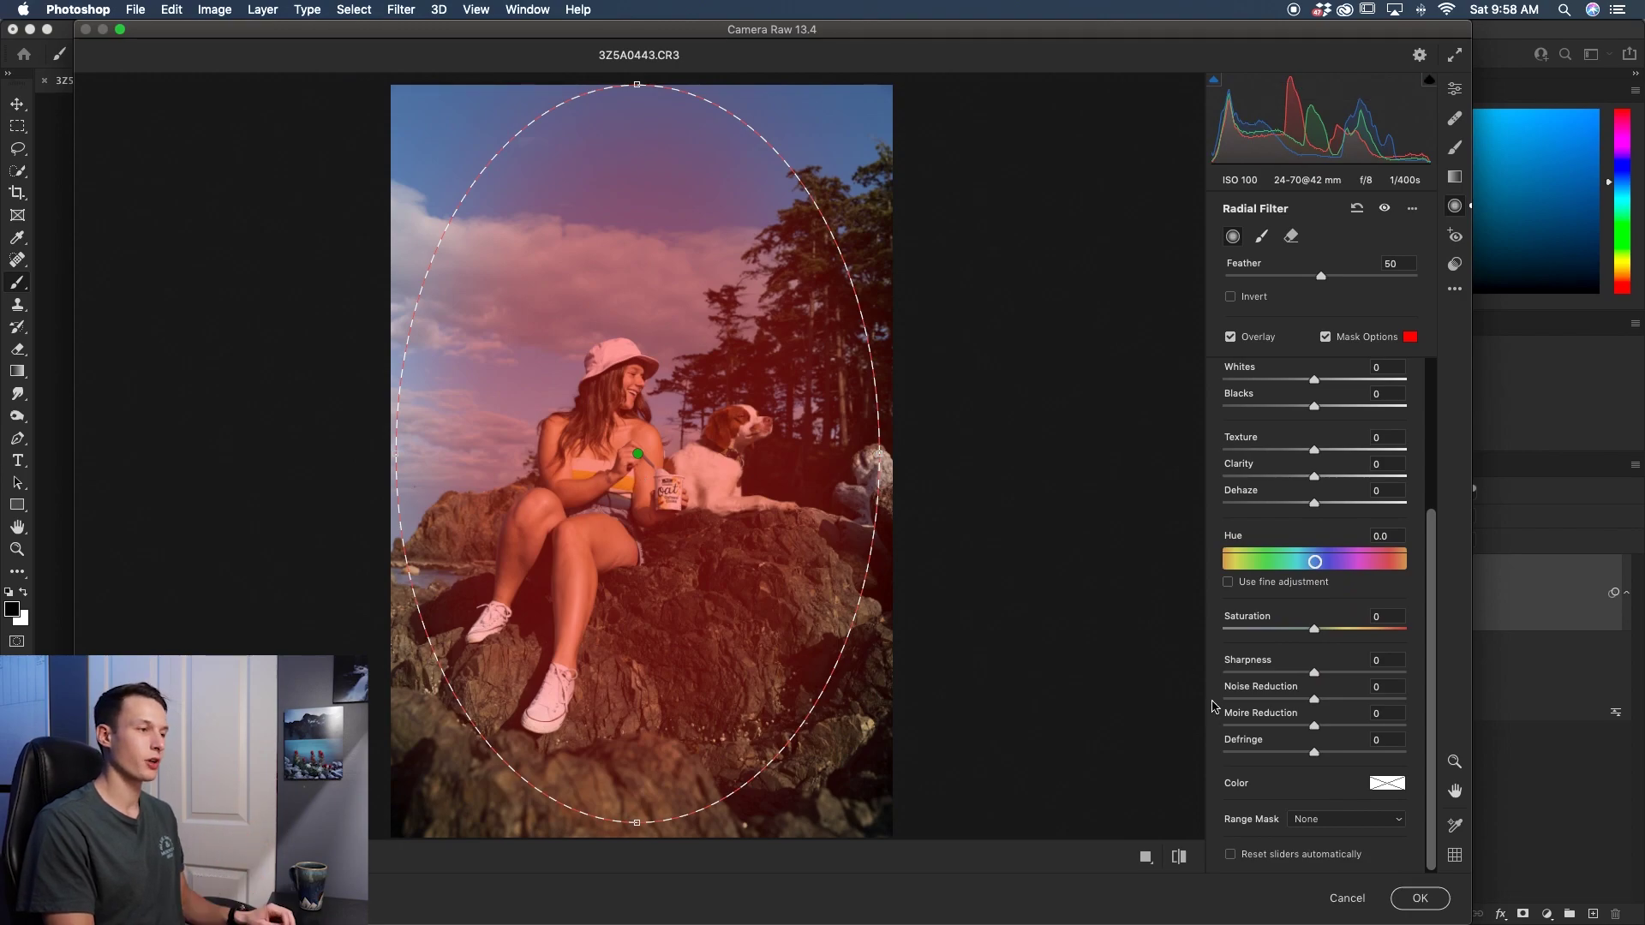
{"action": "left_click", "coordinate": [1334, 822]}
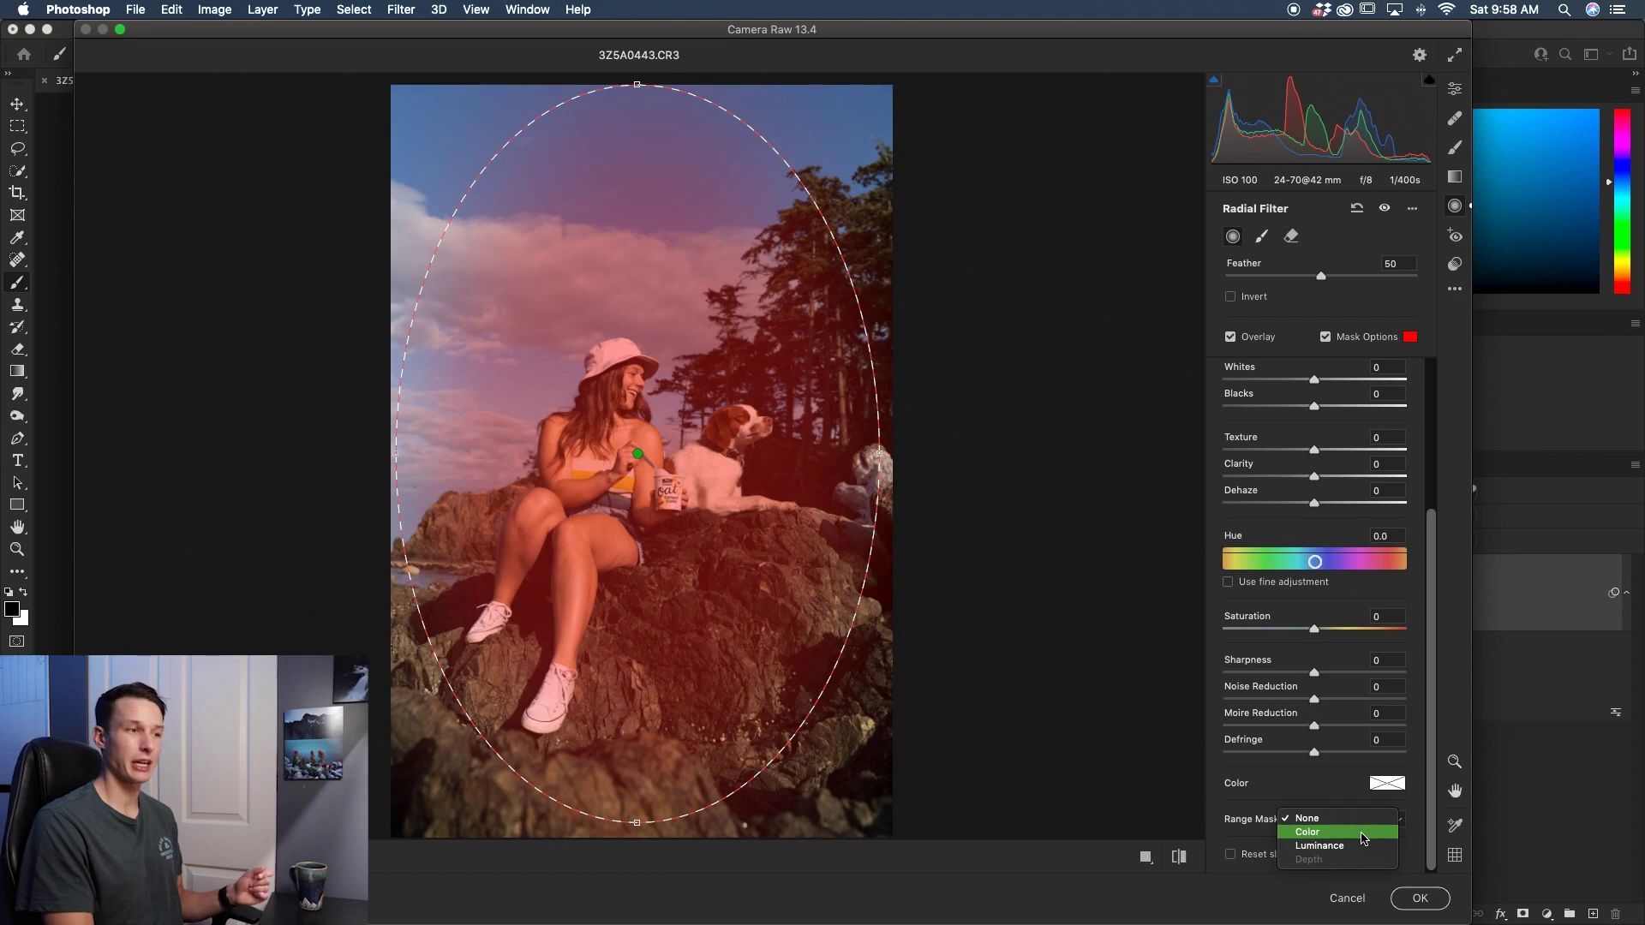
{"action": "left_click", "coordinate": [1364, 835]}
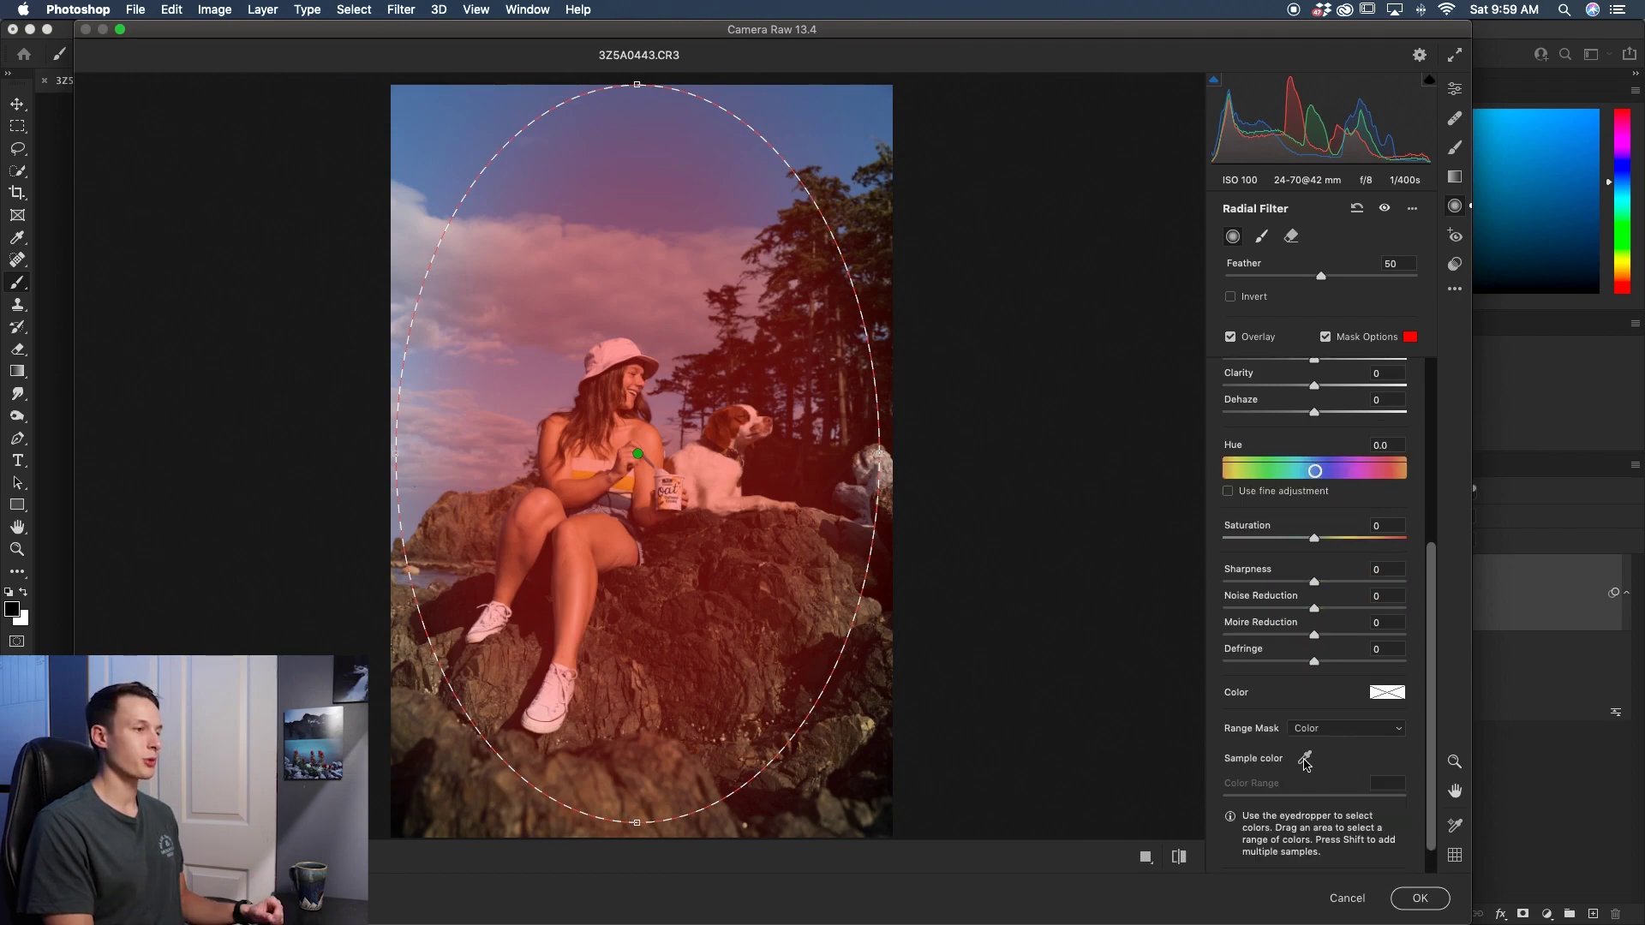
{"action": "left_click", "coordinate": [1305, 759]}
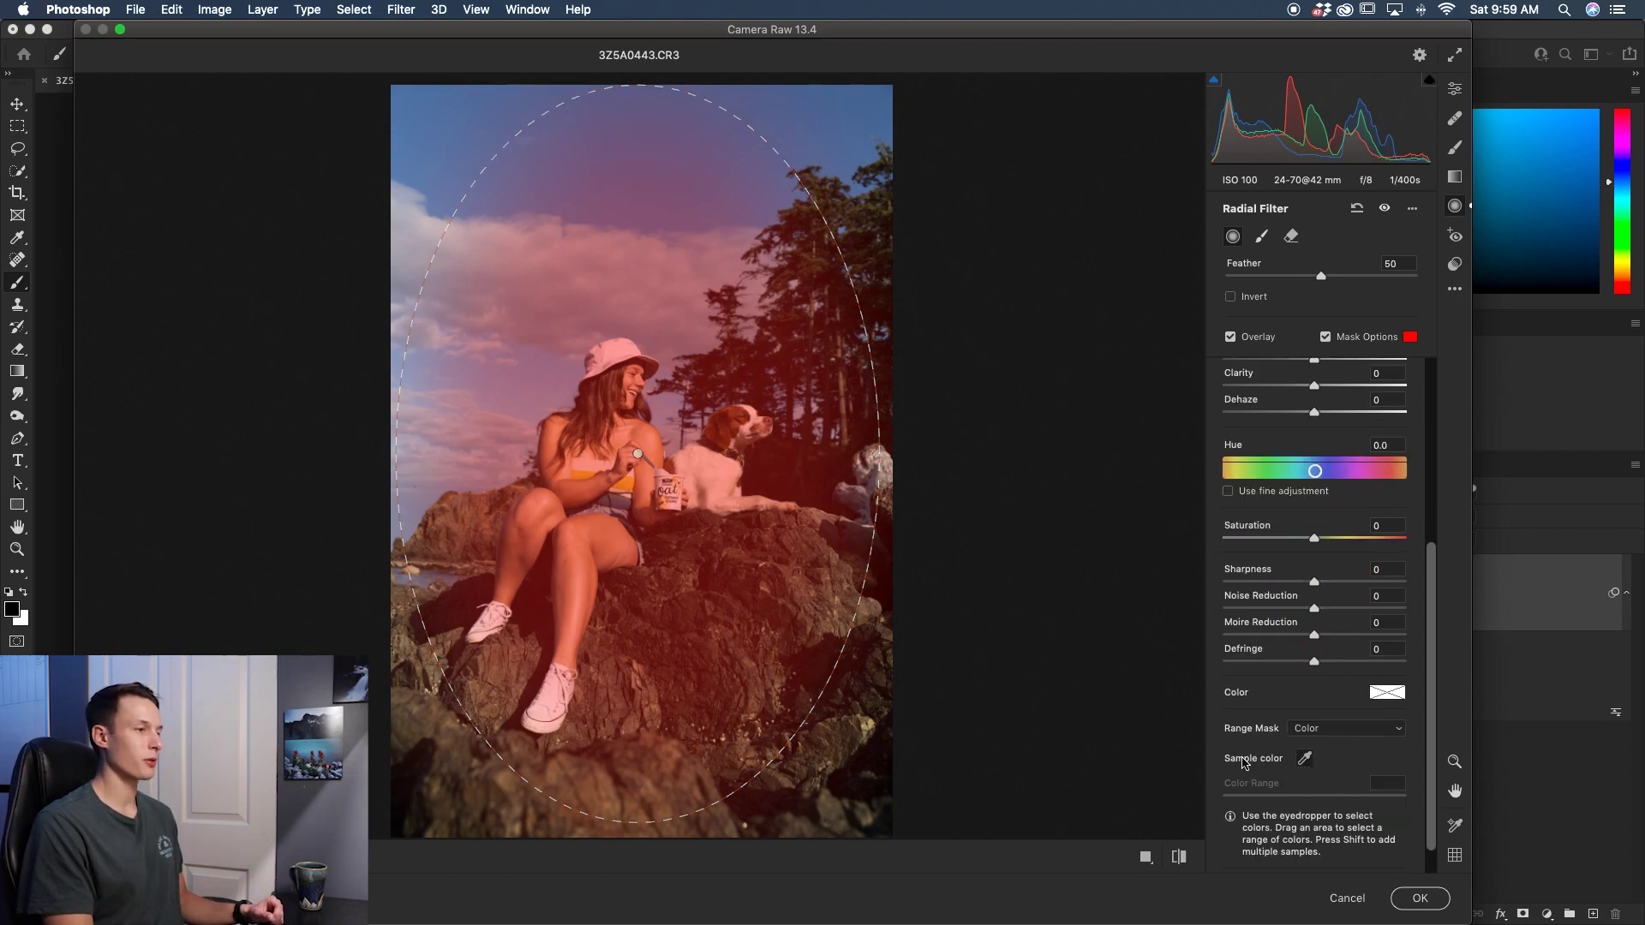
{"action": "left_click", "coordinate": [559, 382]}
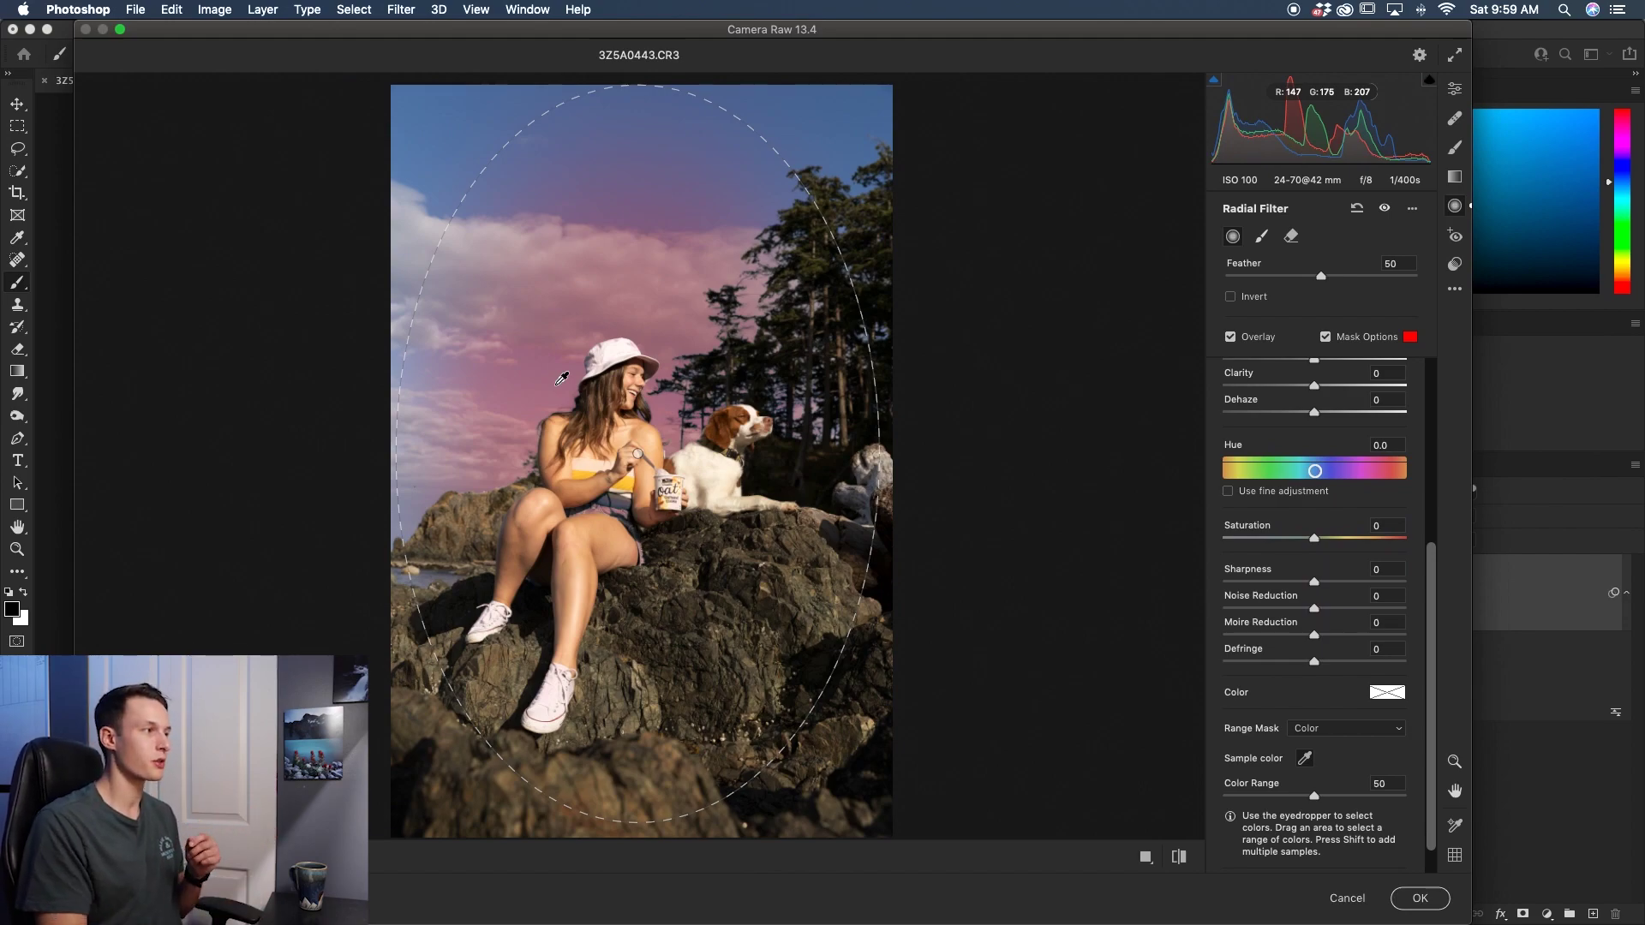
{"action": "left_click", "coordinate": [559, 382]}
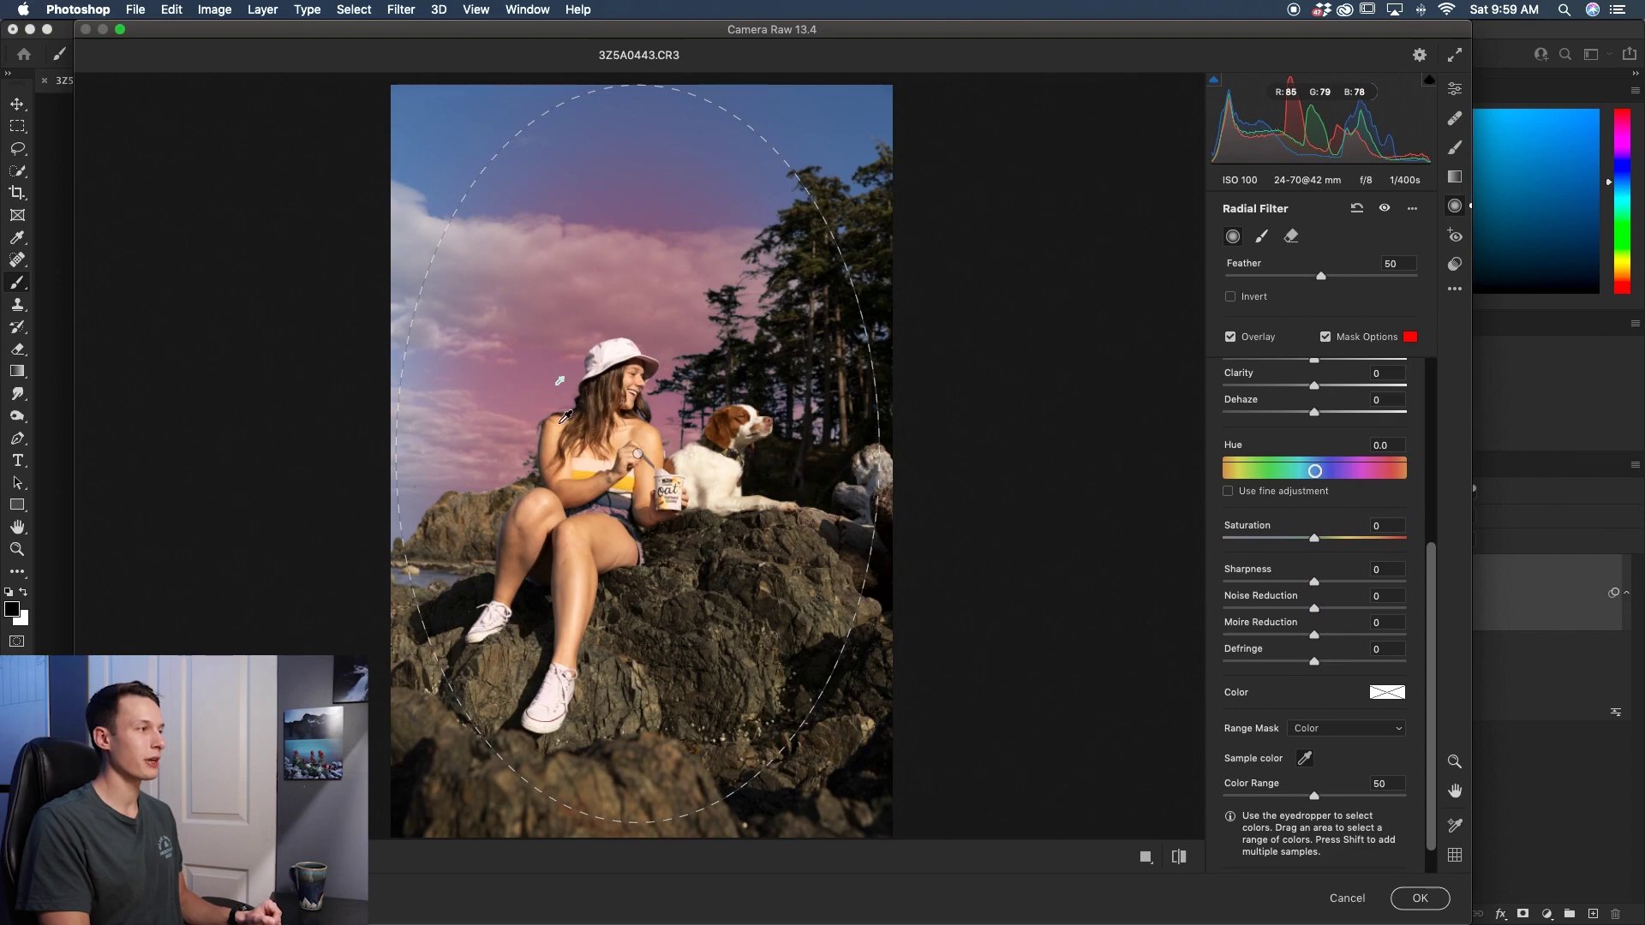
{"action": "left_click", "coordinate": [565, 481]}
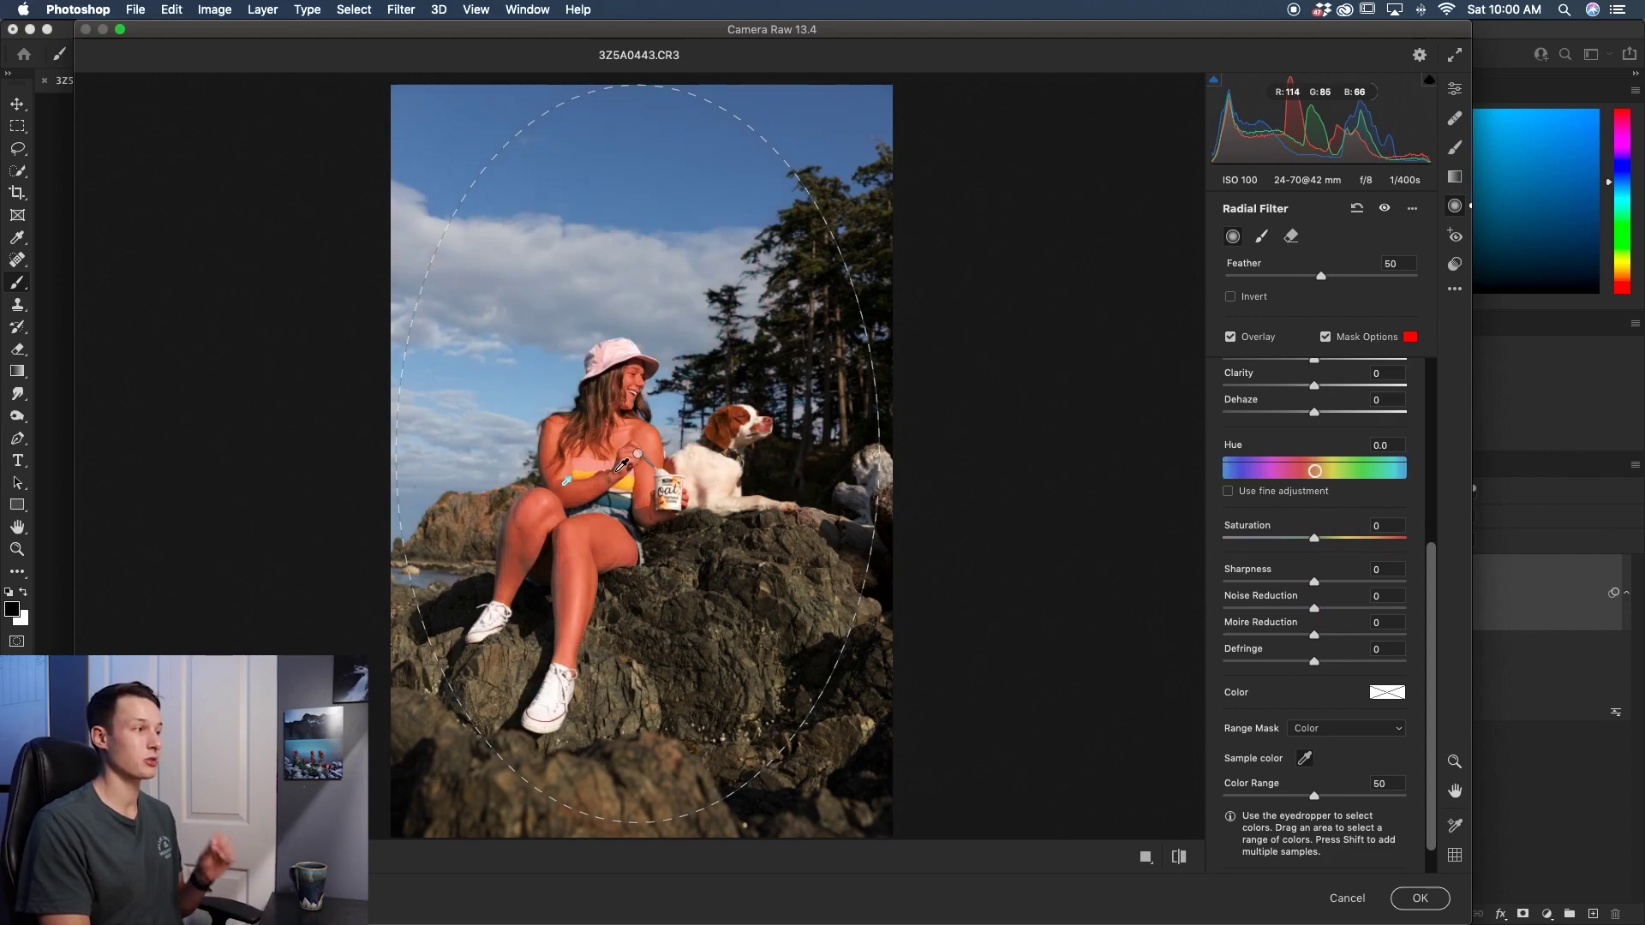
Step: Resample the color range mask from the dark rocks, replace that with a sample of the blue sky, and hide the mask overlay
{"action": "left_click", "coordinate": [751, 563]}
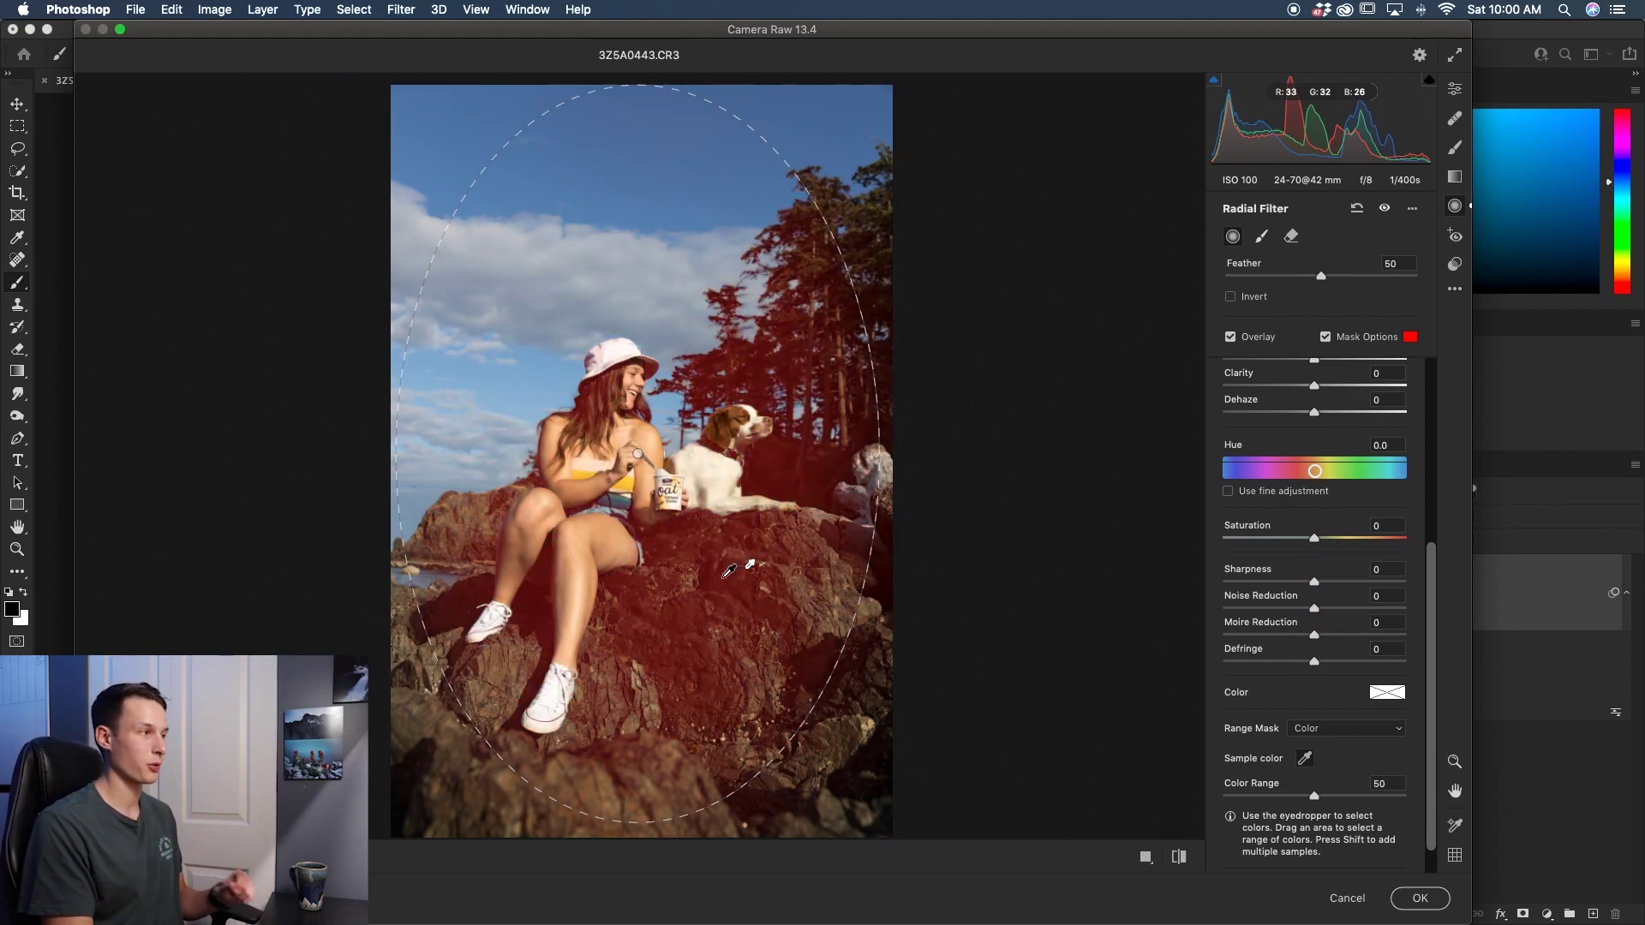
{"action": "left_click", "coordinate": [547, 382]}
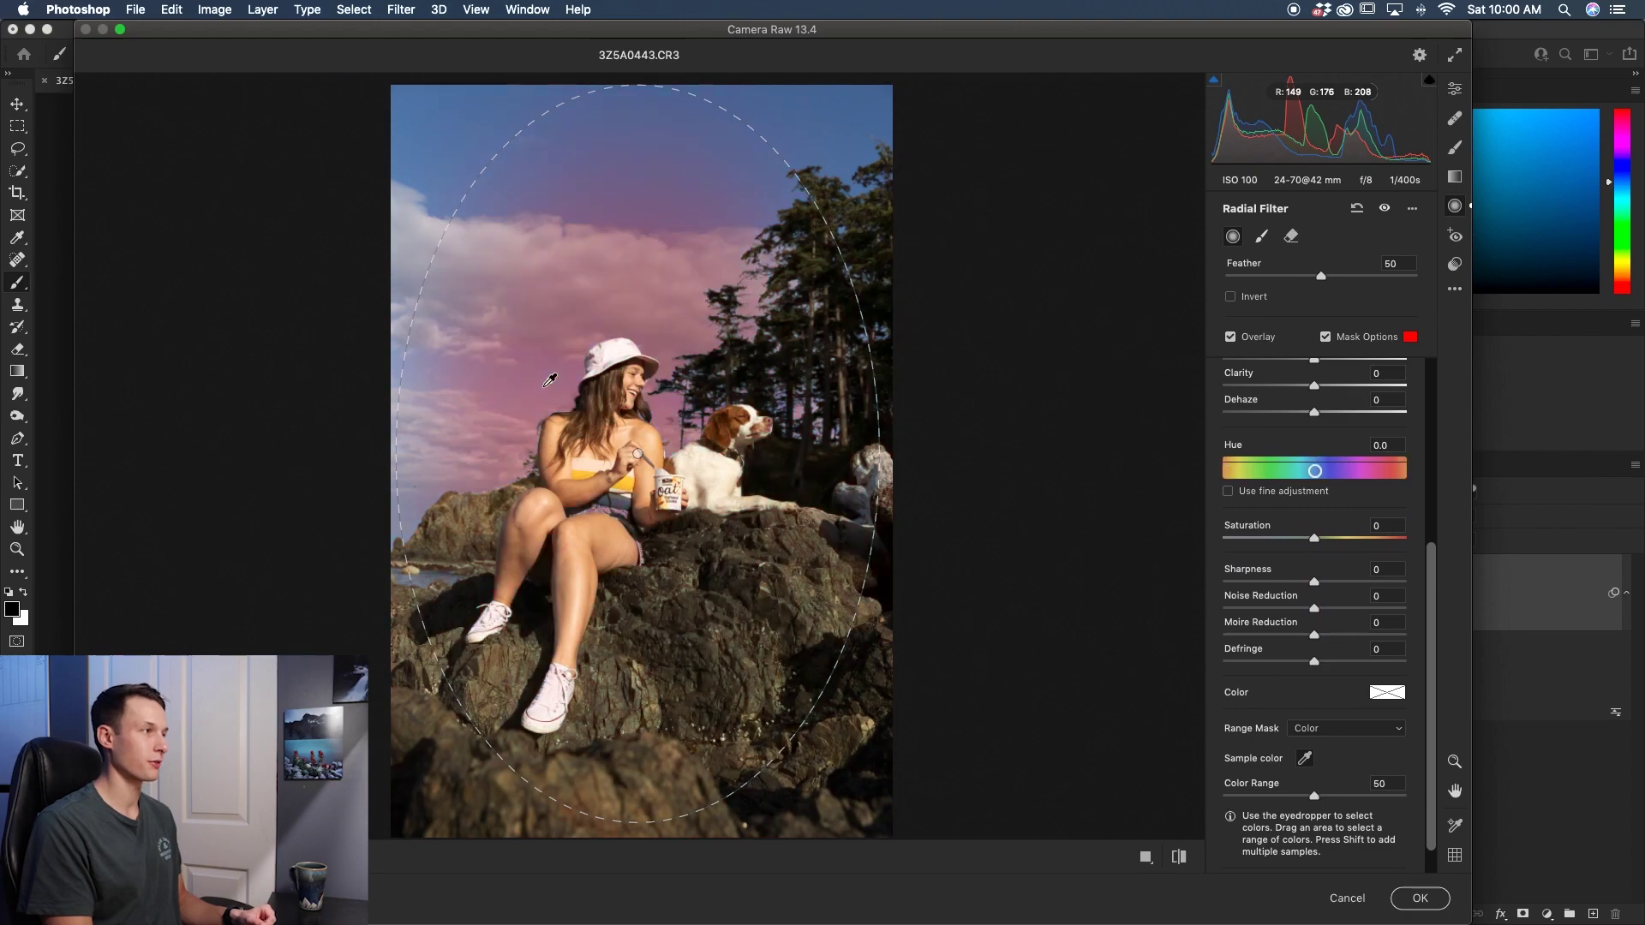
{"action": "left_click", "coordinate": [1327, 338]}
Step: Try an Exposure of -0.50 and a Saturation of +32 on the sky within the radial filter
{"action": "scroll", "coordinate": [1332, 428], "scroll_direction": "up", "scroll_amount": 6}
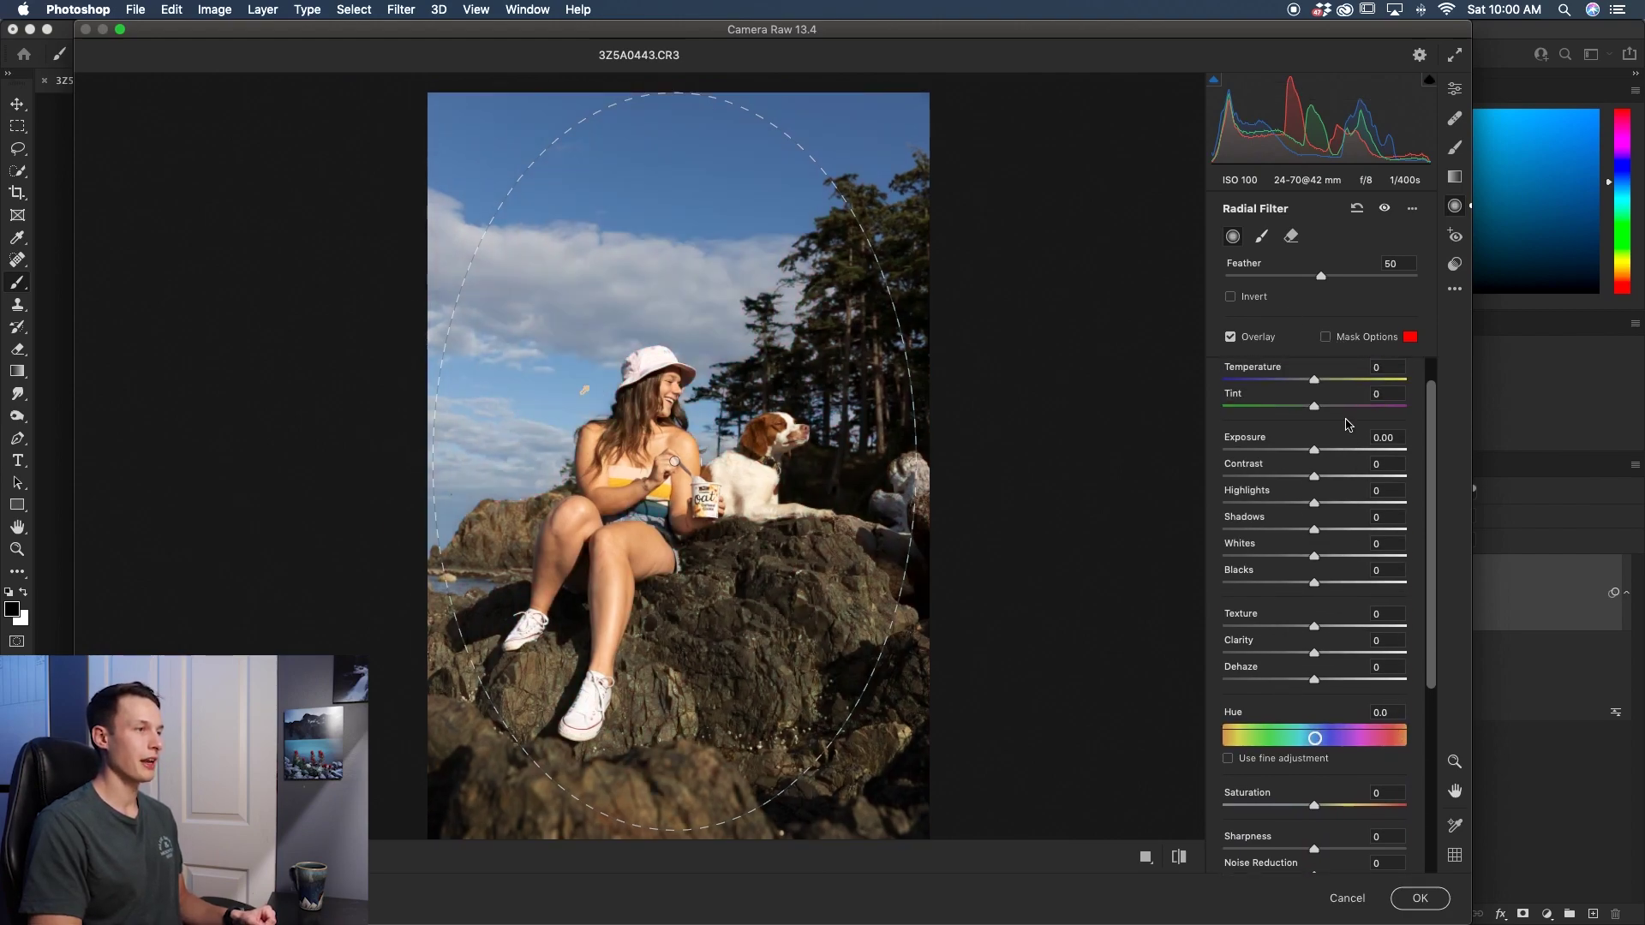
{"action": "left_click_drag", "start_coordinate": [1313, 451], "coordinate": [1304, 452]}
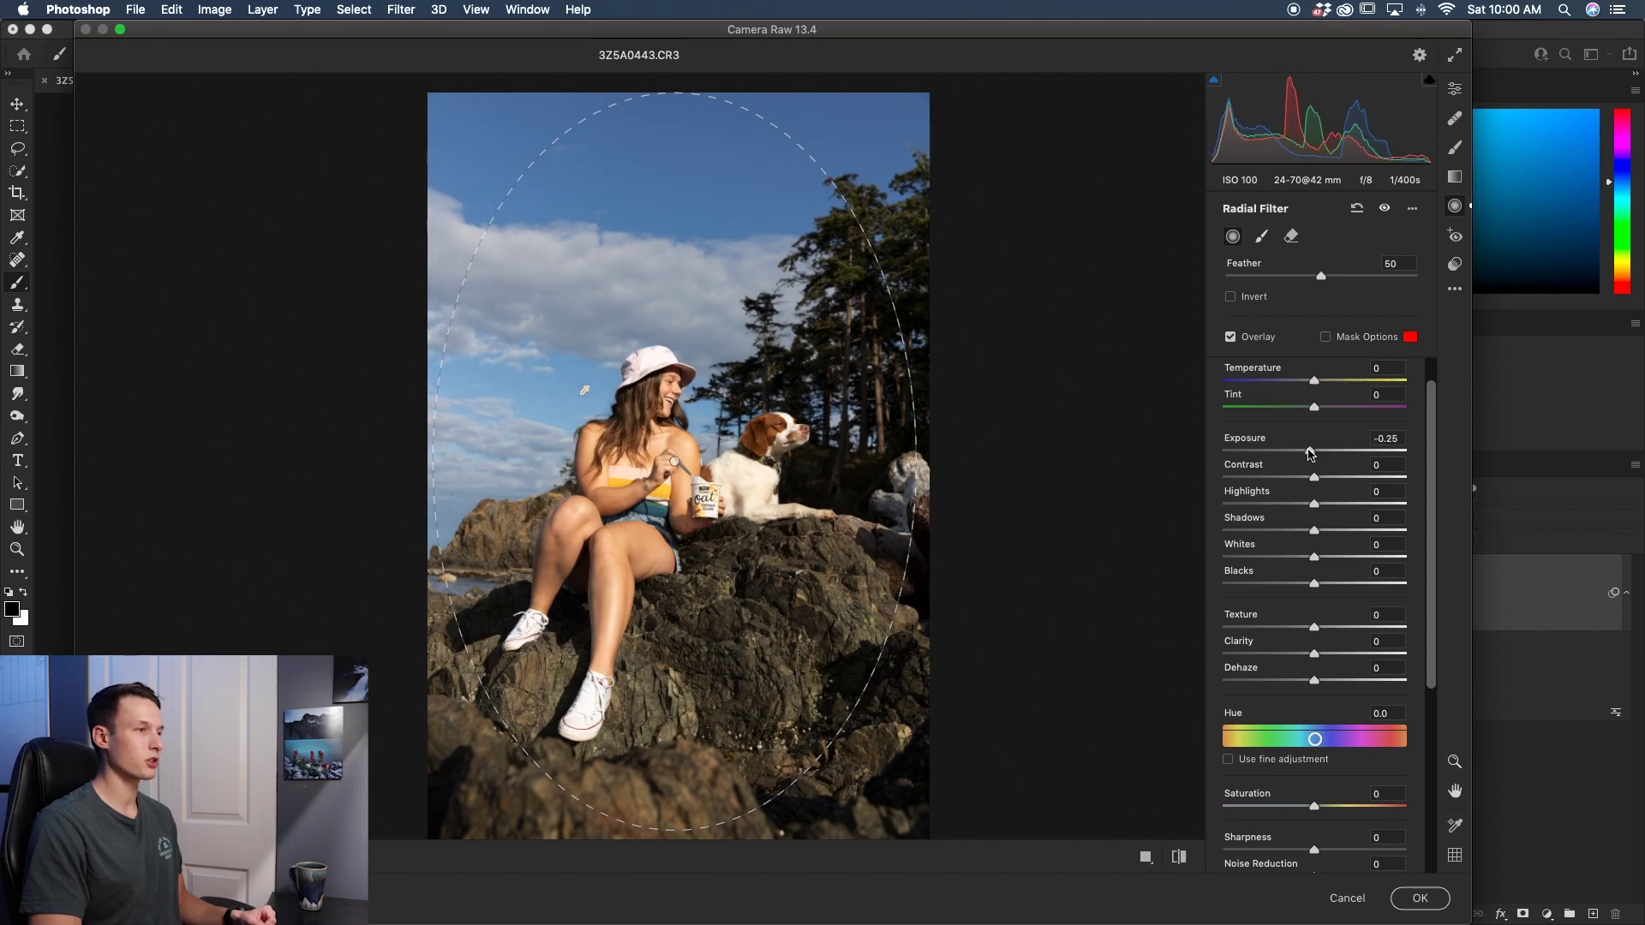
{"action": "scroll", "coordinate": [1309, 725], "scroll_direction": "down", "scroll_amount": 1}
{"action": "left_click_drag", "start_coordinate": [1314, 793], "coordinate": [1343, 794]}
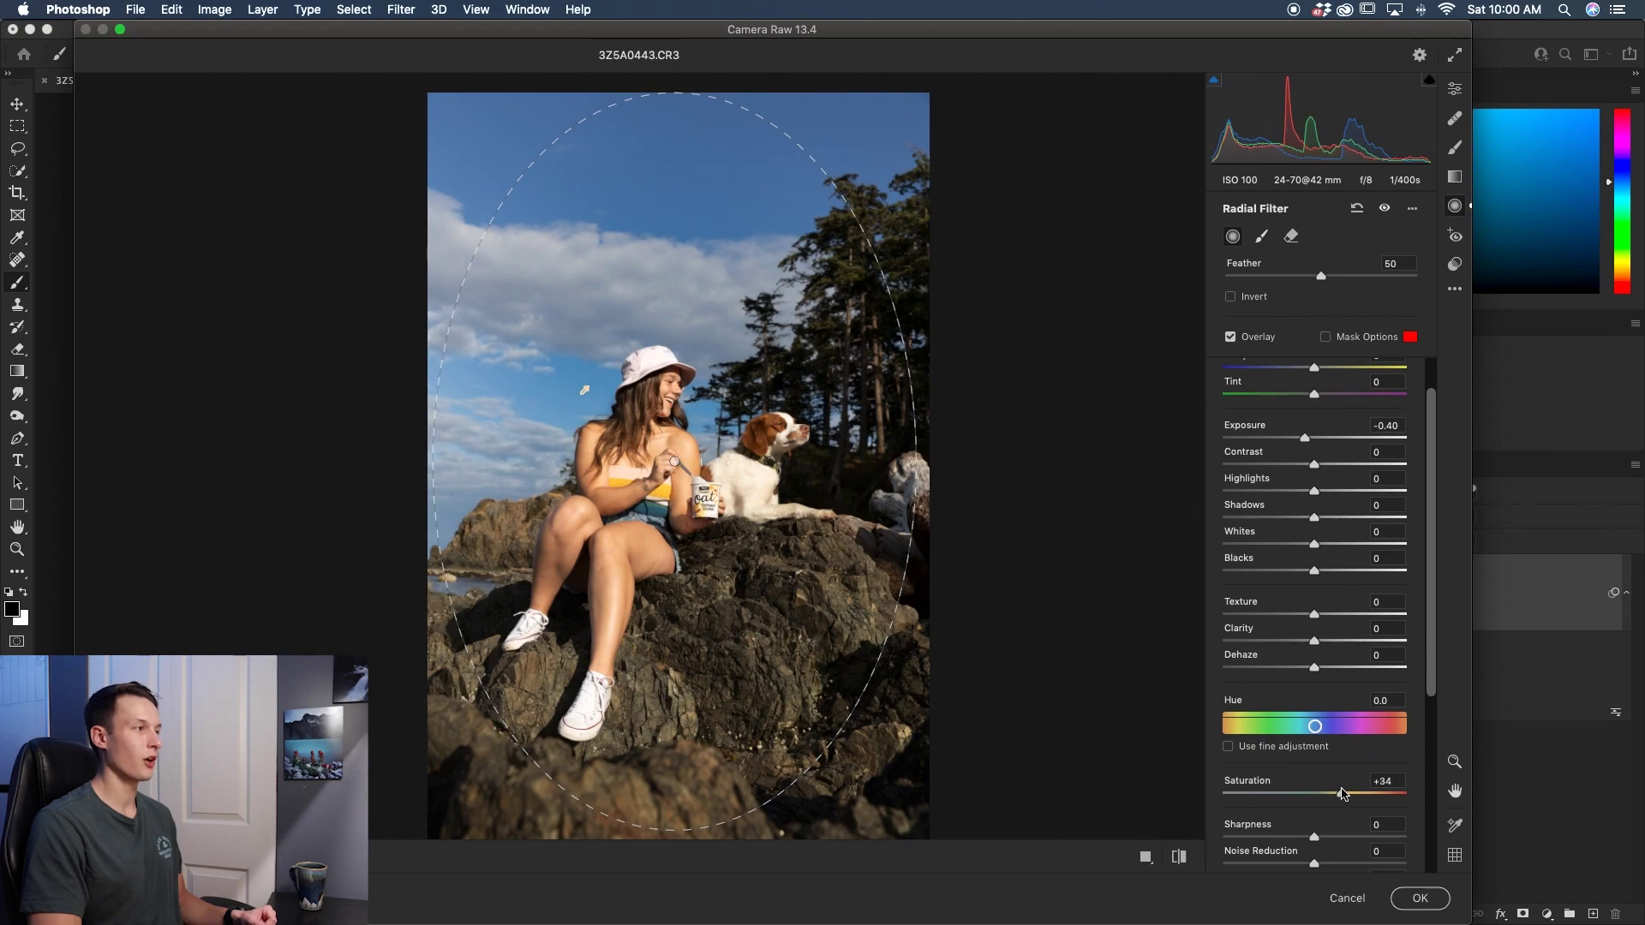
{"action": "scroll", "coordinate": [1347, 651], "scroll_direction": "down", "scroll_amount": 1}
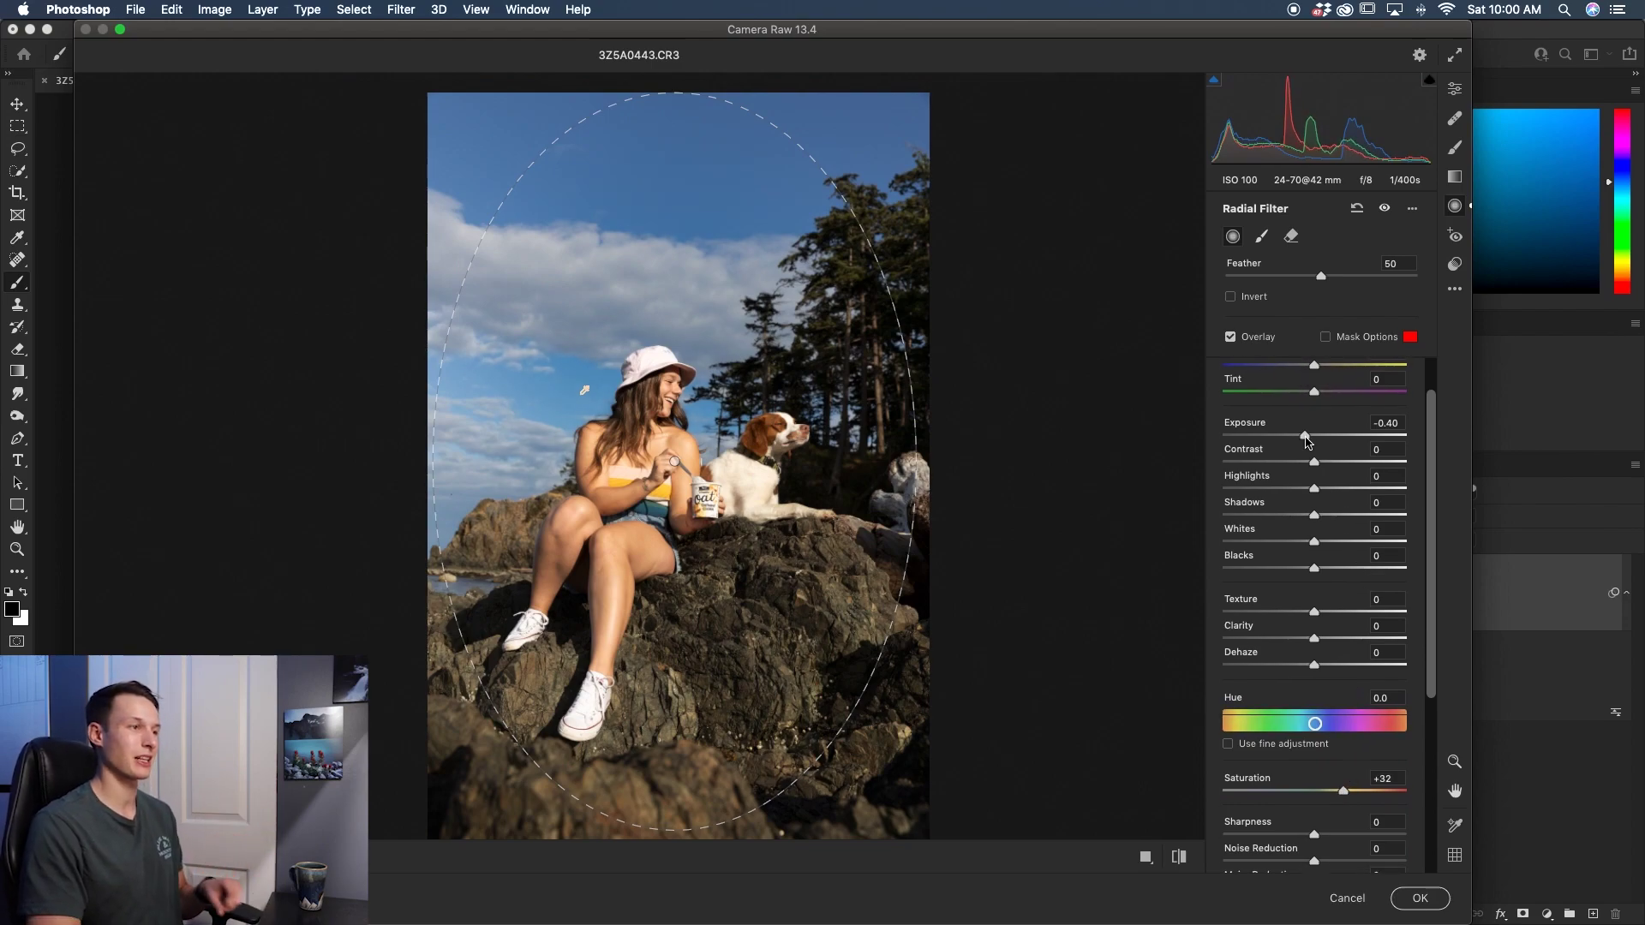
{"action": "mouse_move", "coordinate": [1305, 440]}
{"action": "left_mouse_down"}
{"action": "mouse_move", "coordinate": [1319, 439]}
{"action": "mouse_move", "coordinate": [1304, 439]}
{"action": "left_mouse_up"}
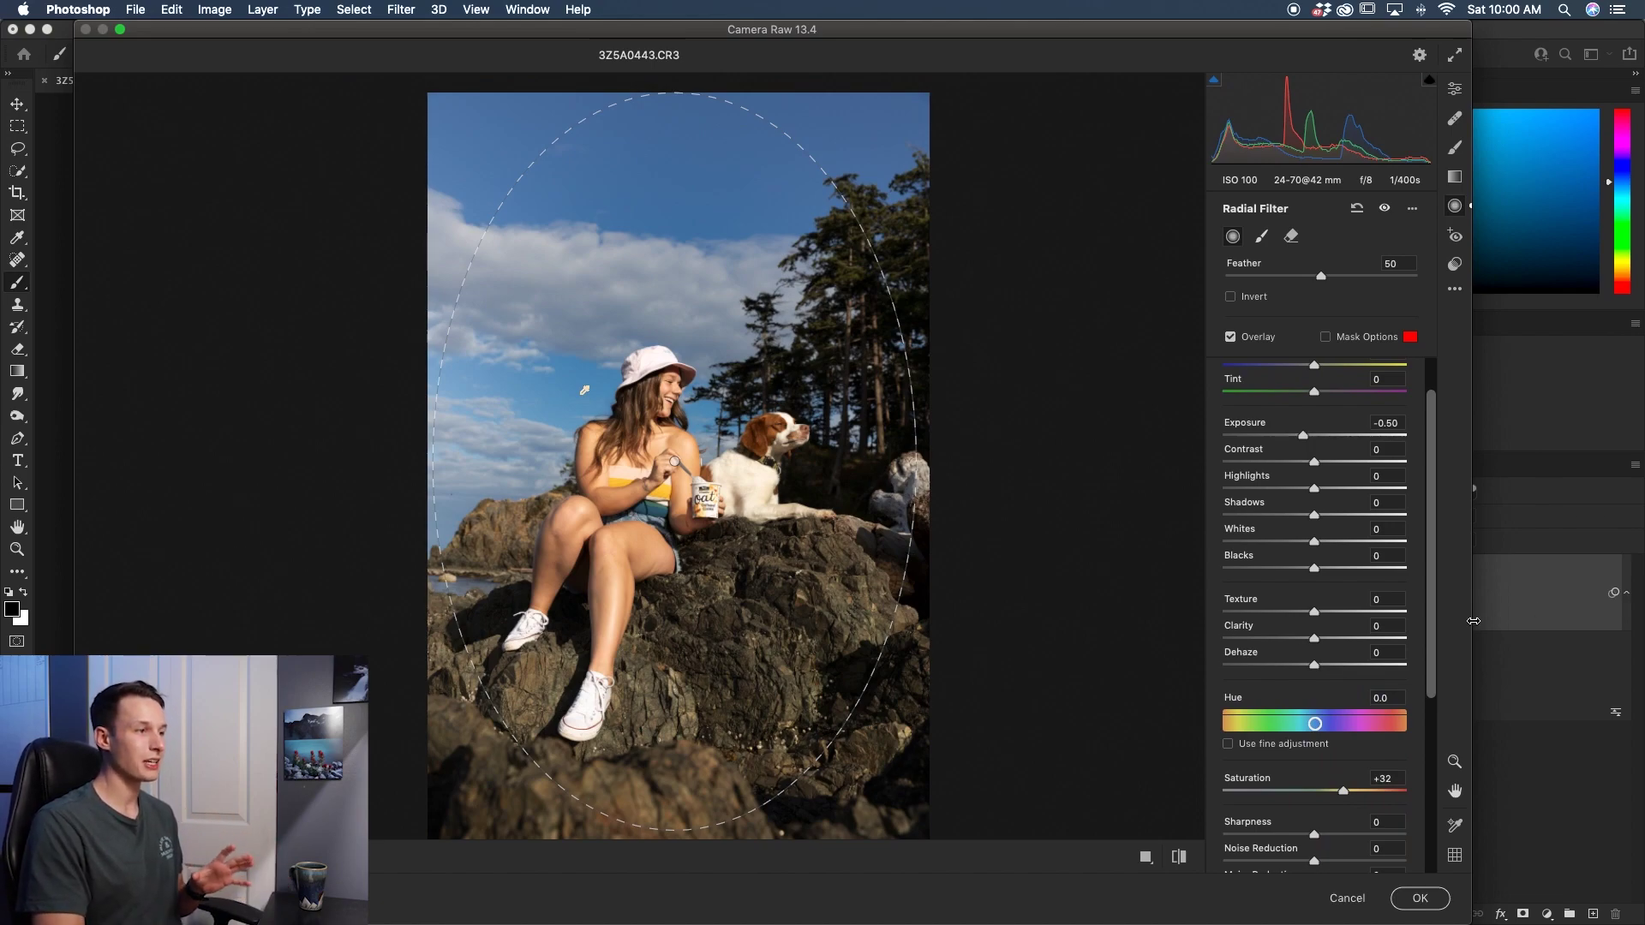
Step: Switch the radial filter's Range Mask to Luminance and show the mask overlay
{"action": "scroll", "coordinate": [1233, 659], "scroll_direction": "down", "scroll_amount": 5}
{"action": "left_click", "coordinate": [1317, 763]}
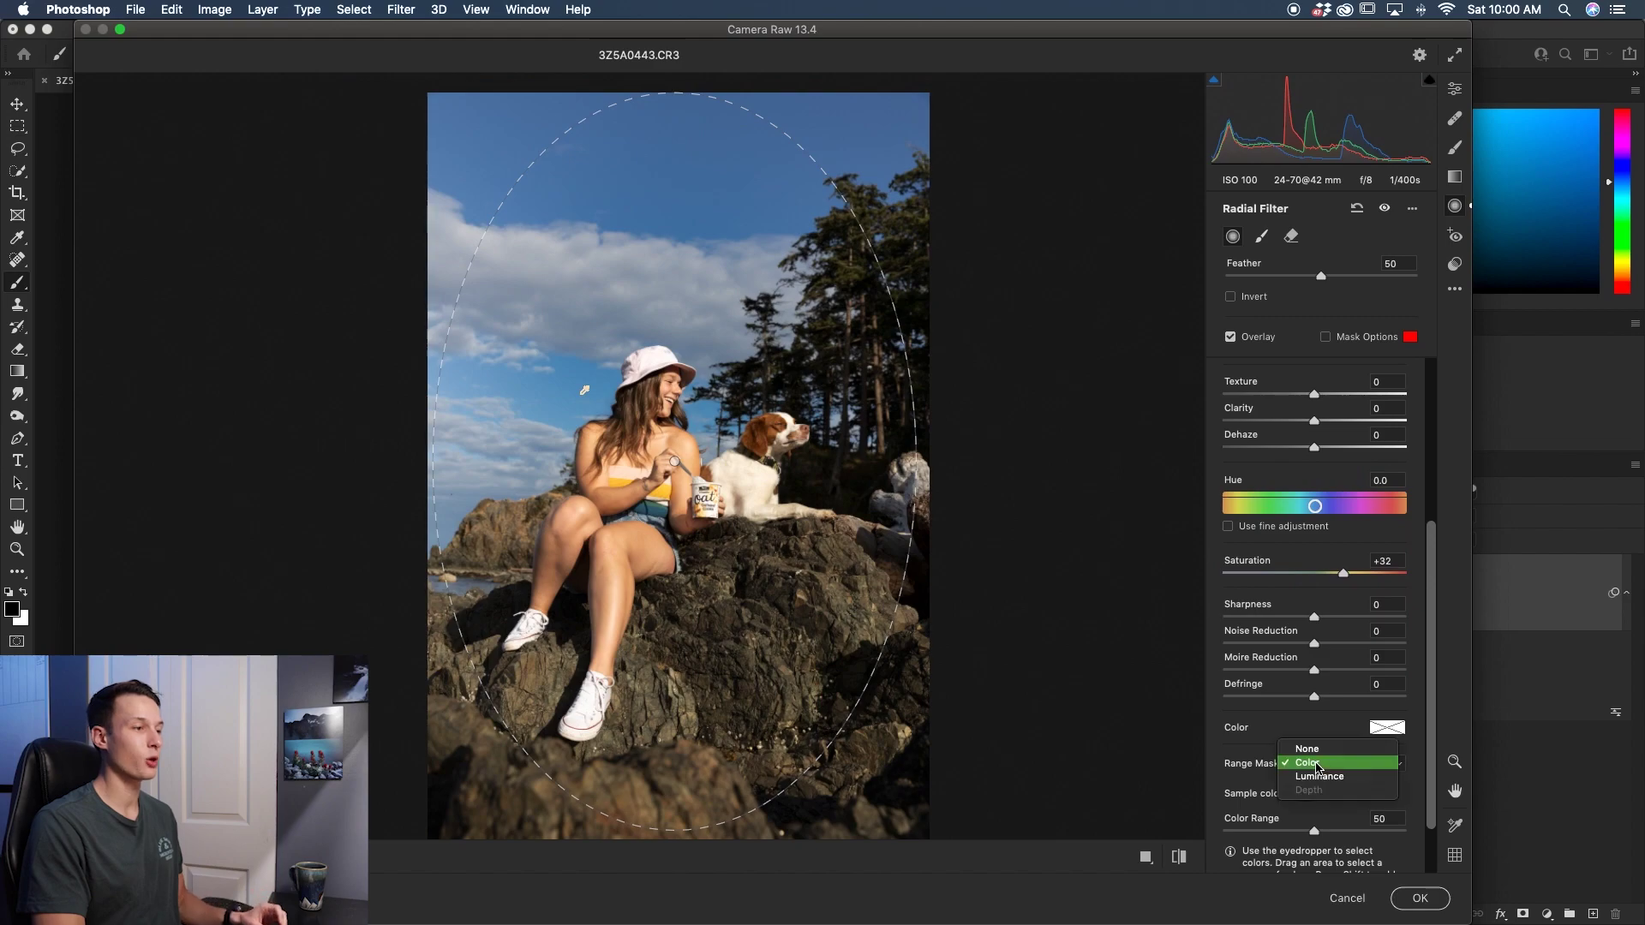
{"action": "left_click", "coordinate": [1337, 777]}
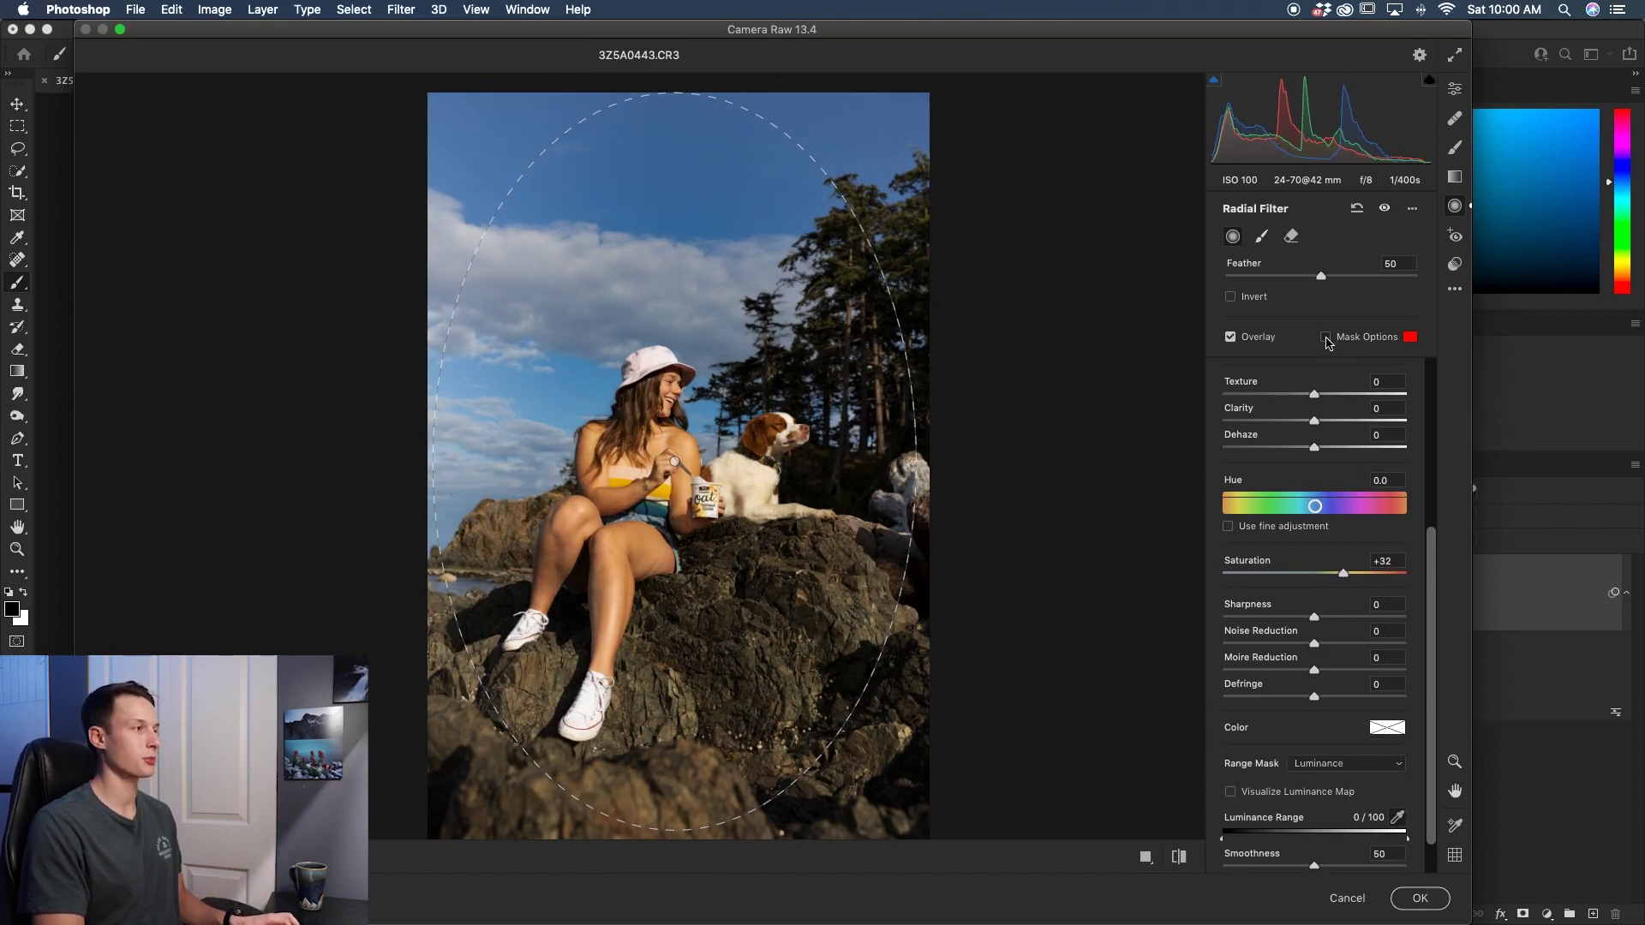
{"action": "left_click", "coordinate": [1326, 338]}
{"action": "scroll", "coordinate": [1285, 479], "scroll_direction": "down", "scroll_amount": 1}
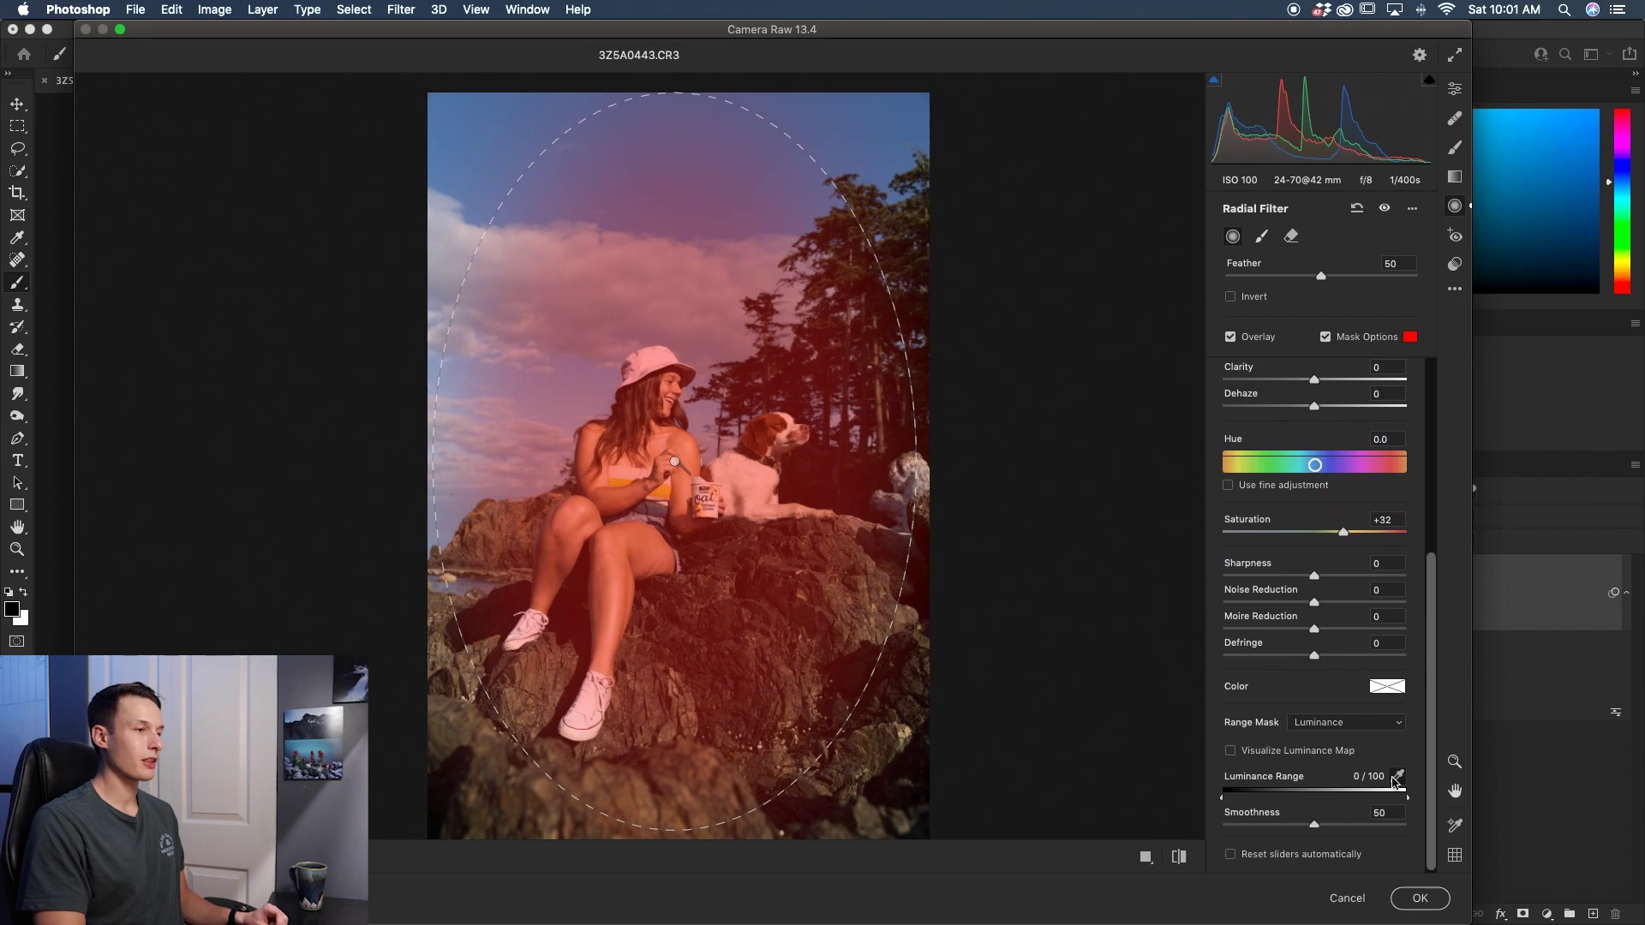
Step: Sample the luminance range from the woman's skin, compare samples of the dog and the dark rocks, and finish with her bright shoulder
{"action": "left_click", "coordinate": [1398, 778]}
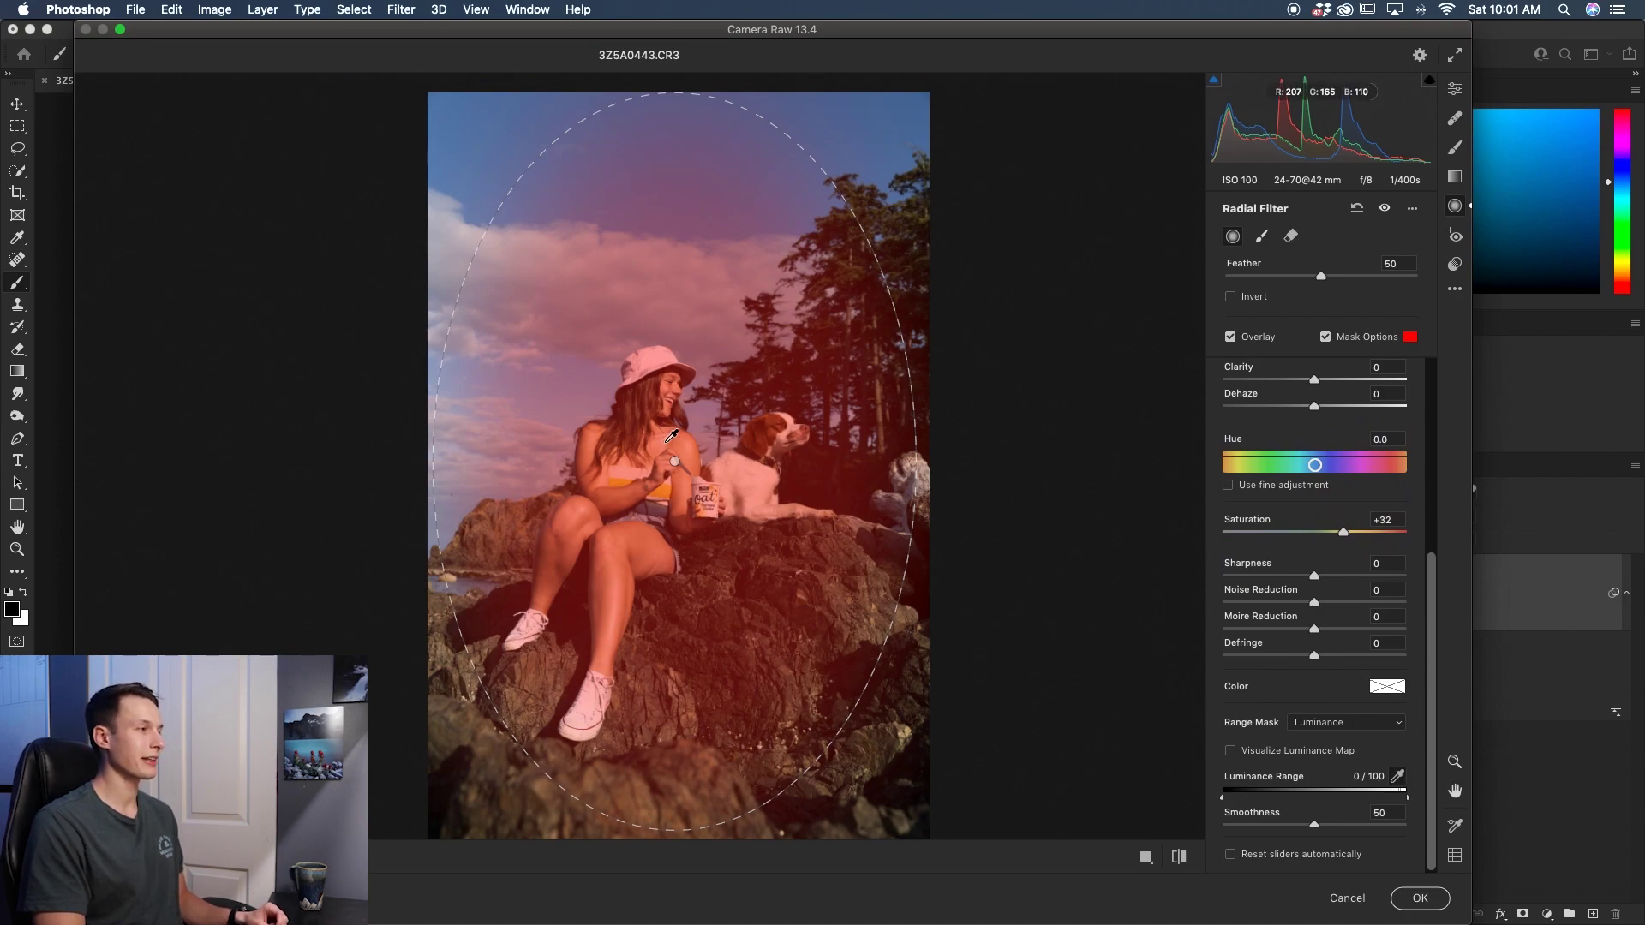
{"action": "left_click", "coordinate": [670, 438]}
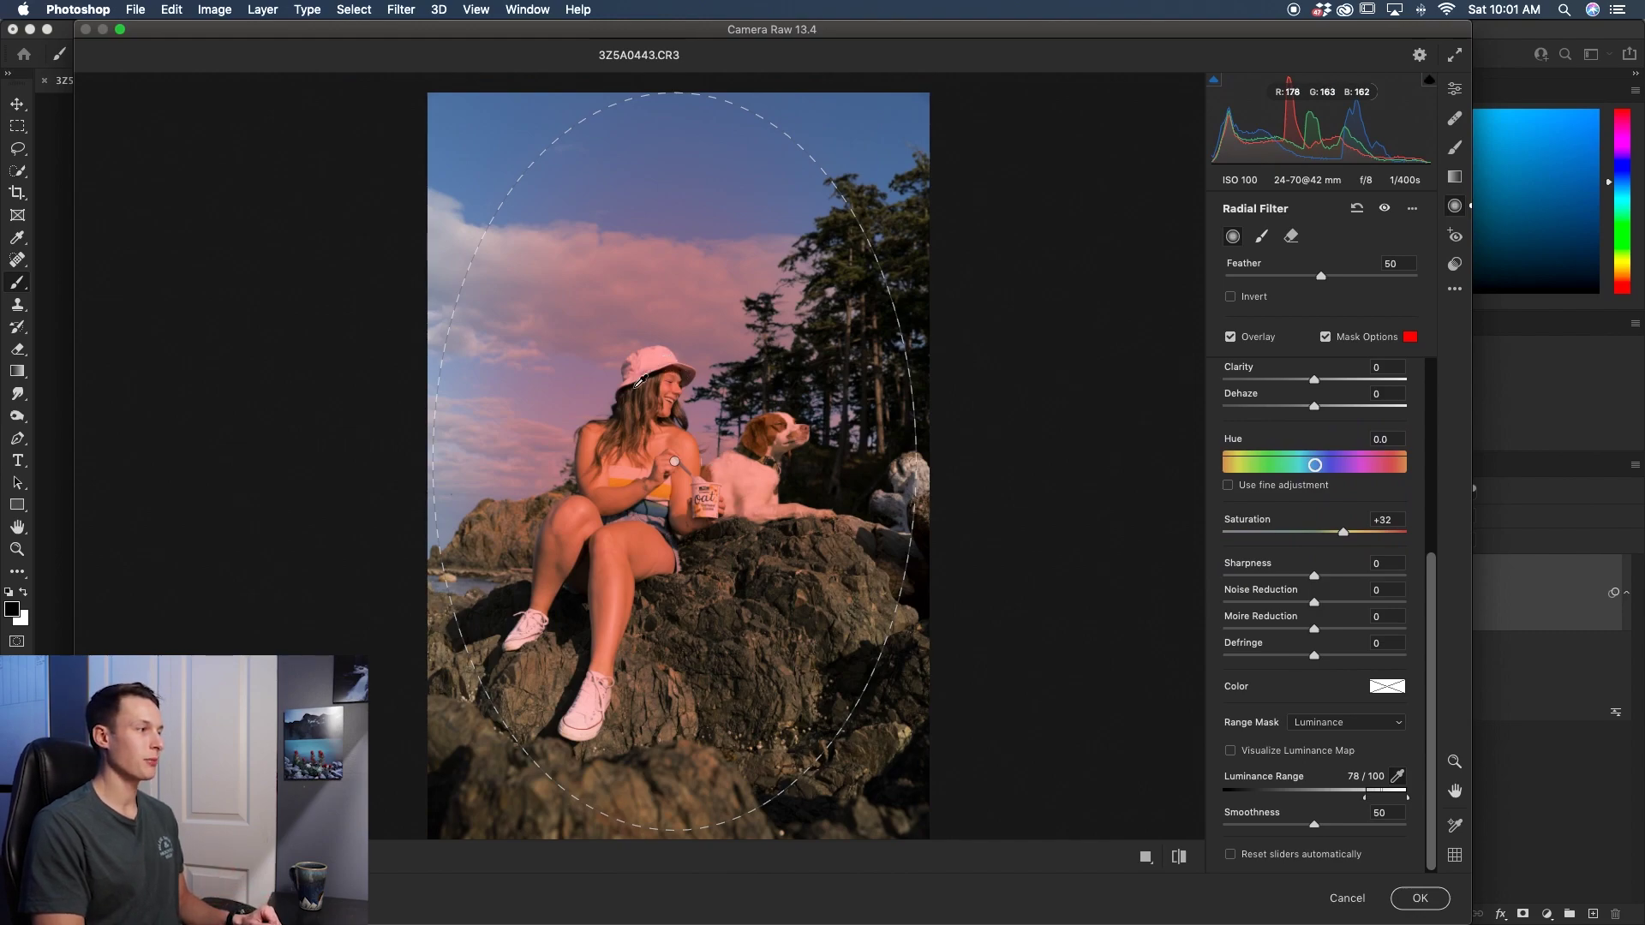
{"action": "left_click", "coordinate": [665, 581]}
{"action": "left_click", "coordinate": [750, 481]}
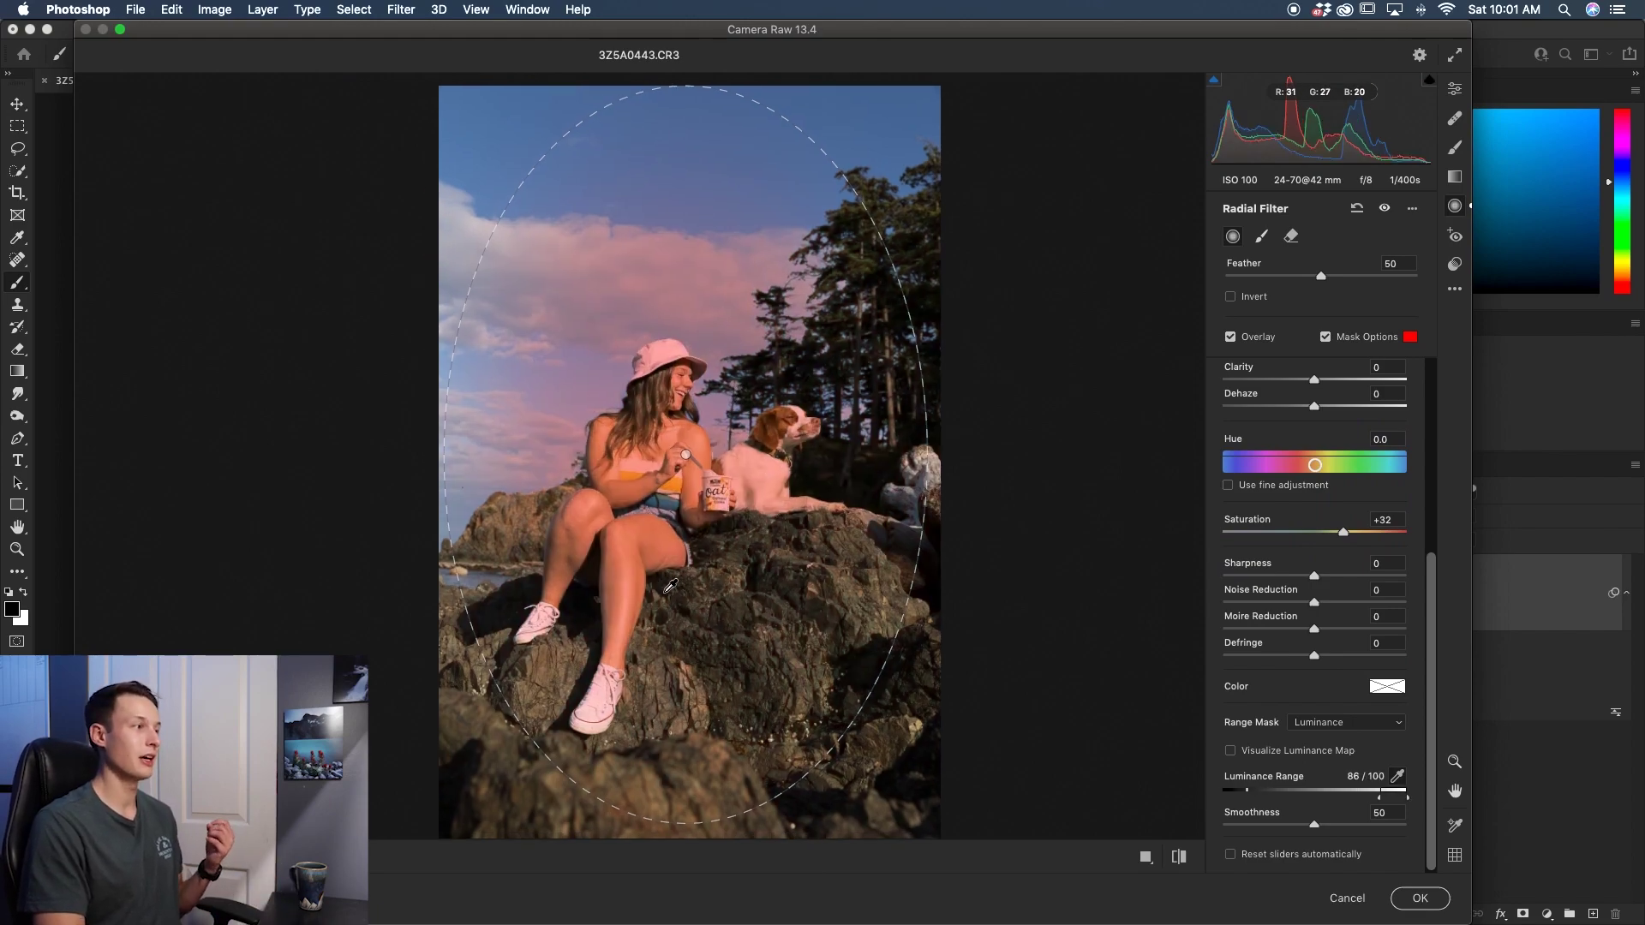
{"action": "left_click", "coordinate": [668, 588]}
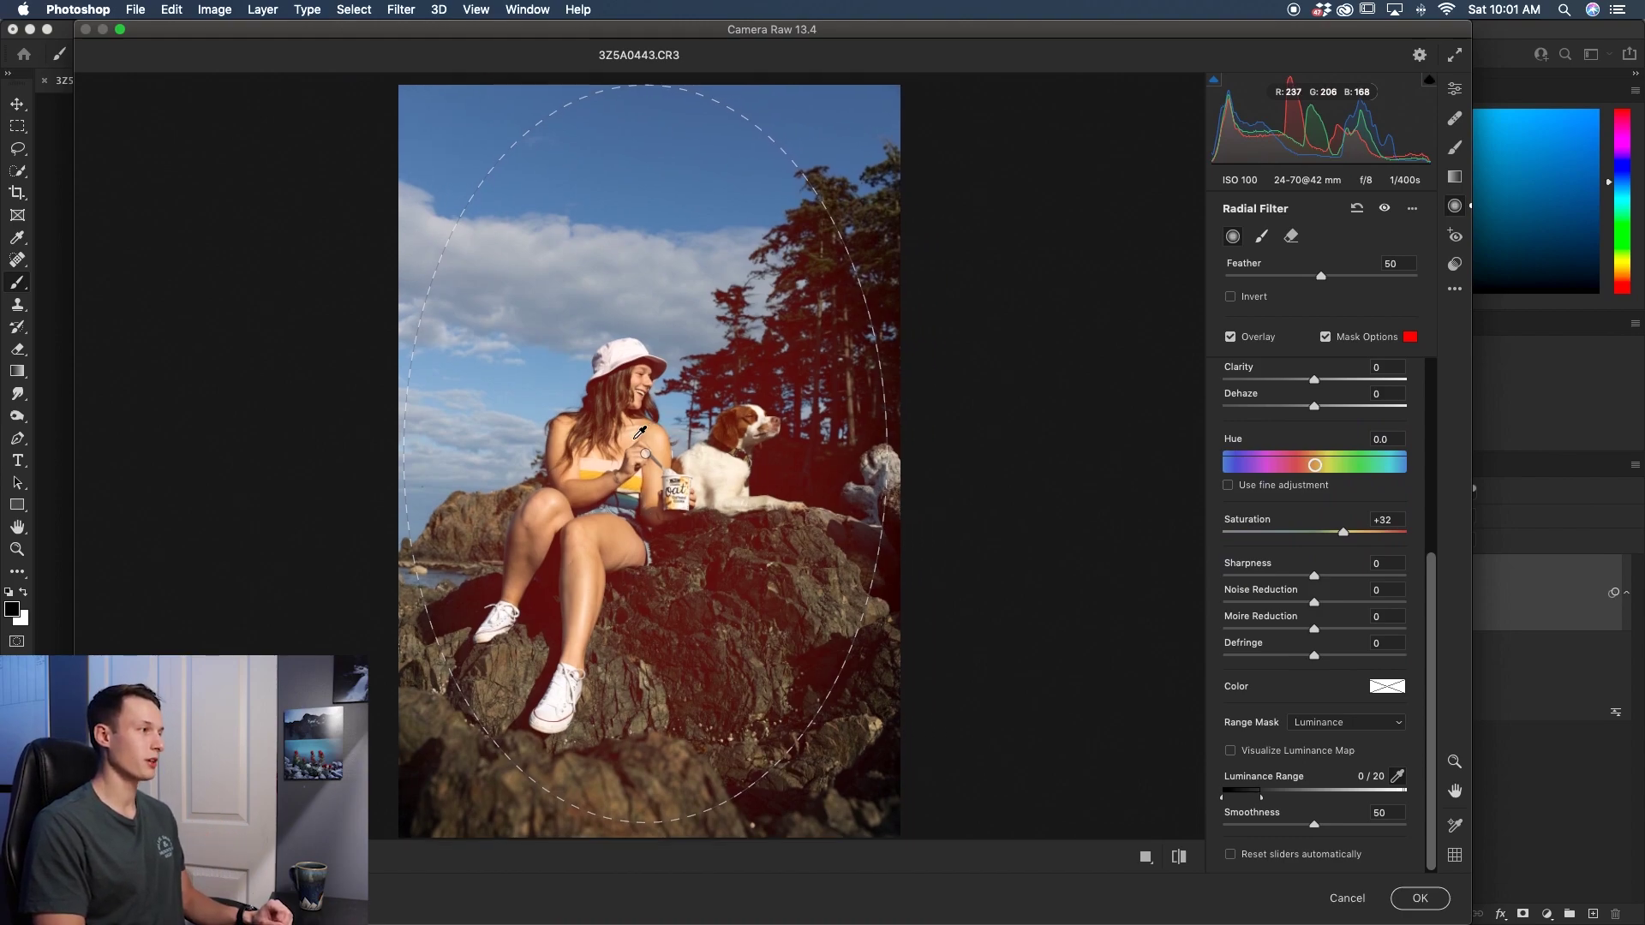
{"action": "left_click", "coordinate": [636, 431]}
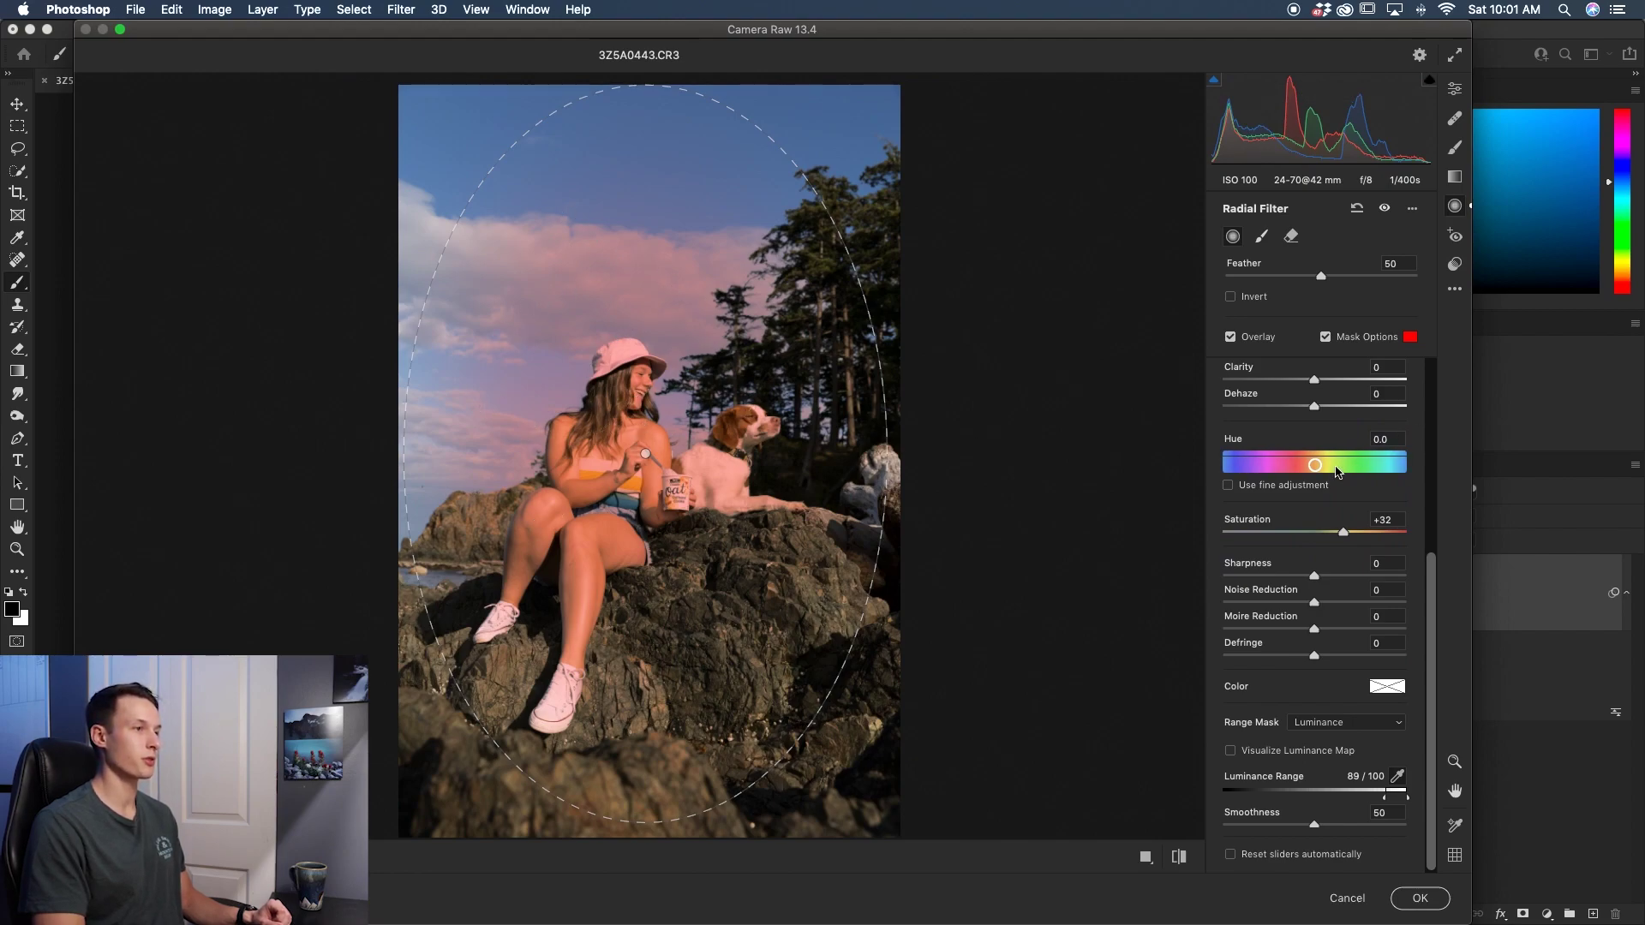
Step: Hide the mask overlay, lower the radial filter's Exposure further with Saturation at +7, and apply the Camera Raw Filter
{"action": "scroll", "coordinate": [1332, 476], "scroll_direction": "up", "scroll_amount": 5}
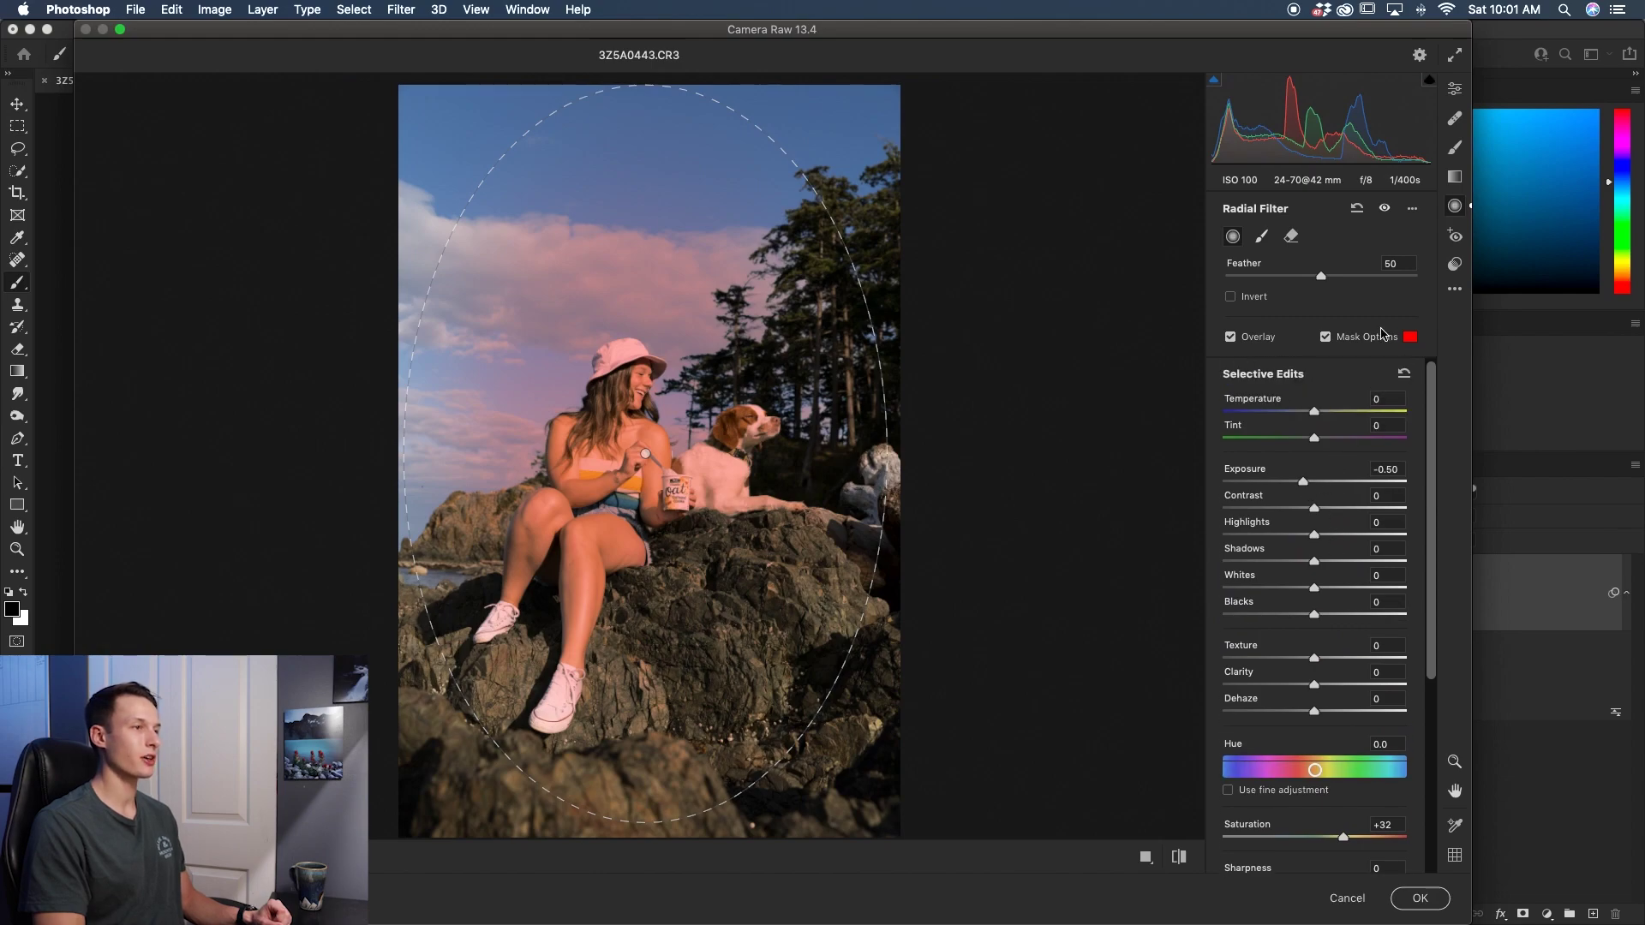
{"action": "left_click", "coordinate": [1326, 338]}
{"action": "mouse_move", "coordinate": [1304, 483]}
{"action": "left_mouse_down"}
{"action": "mouse_move", "coordinate": [1318, 483]}
{"action": "mouse_move", "coordinate": [1297, 483]}
{"action": "left_mouse_up"}
{"action": "scroll", "coordinate": [1310, 531], "scroll_direction": "down", "scroll_amount": 3}
{"action": "left_click_drag", "start_coordinate": [1343, 711], "coordinate": [1317, 710]}
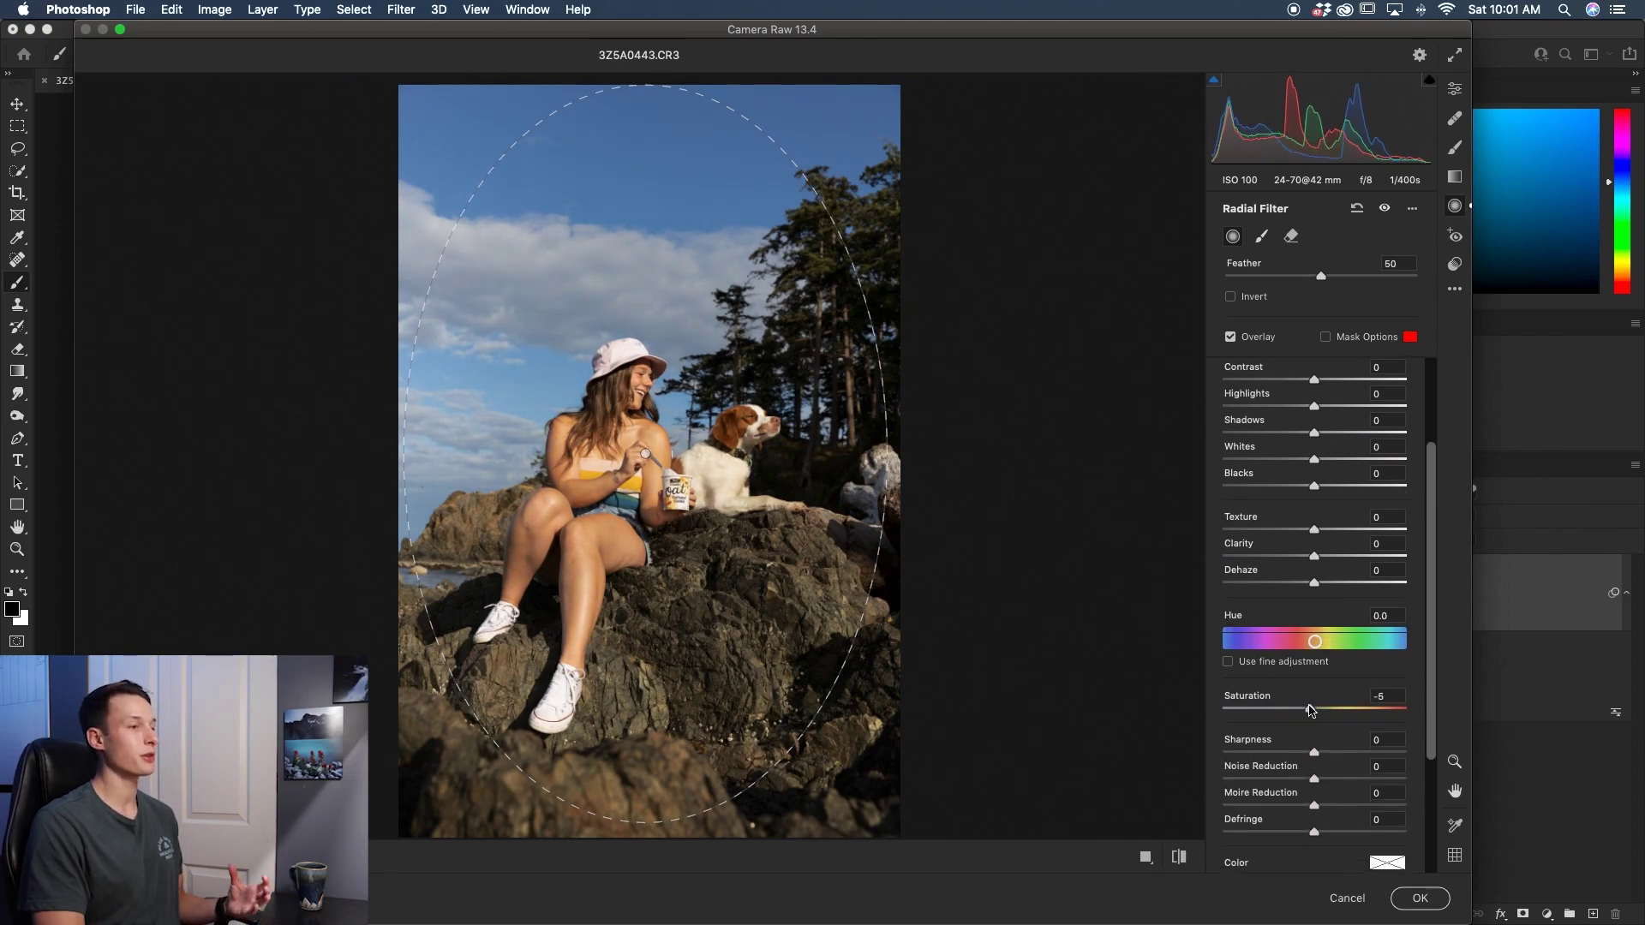
{"action": "left_click_drag", "start_coordinate": [1317, 710], "coordinate": [1321, 709]}
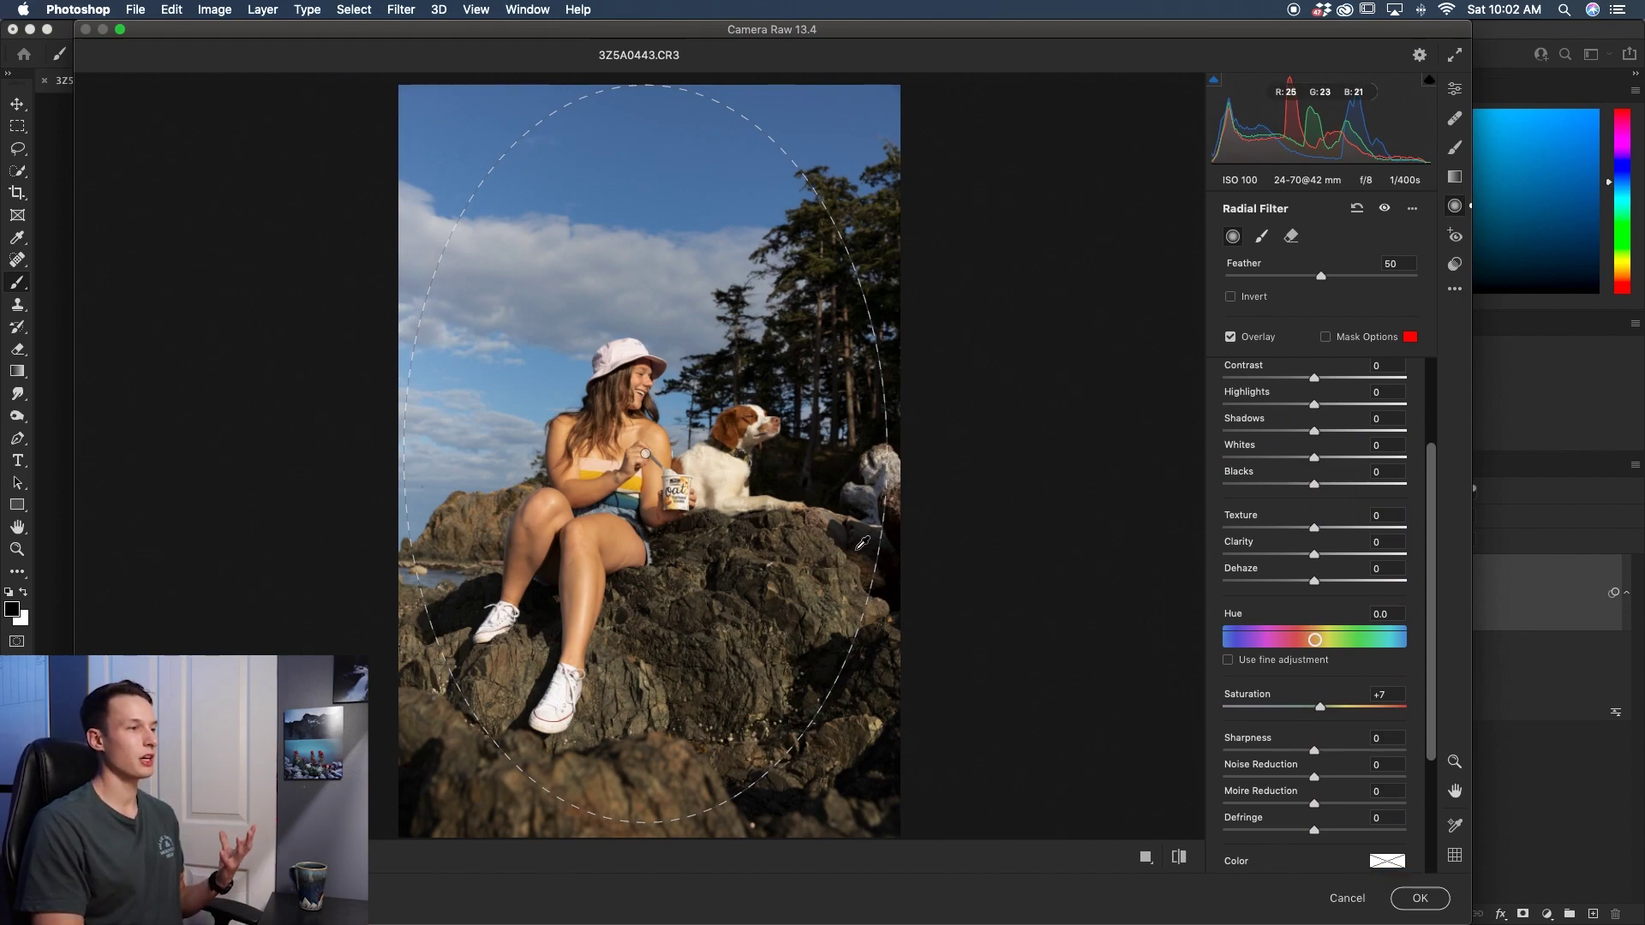
{"action": "left_click", "coordinate": [1418, 896]}
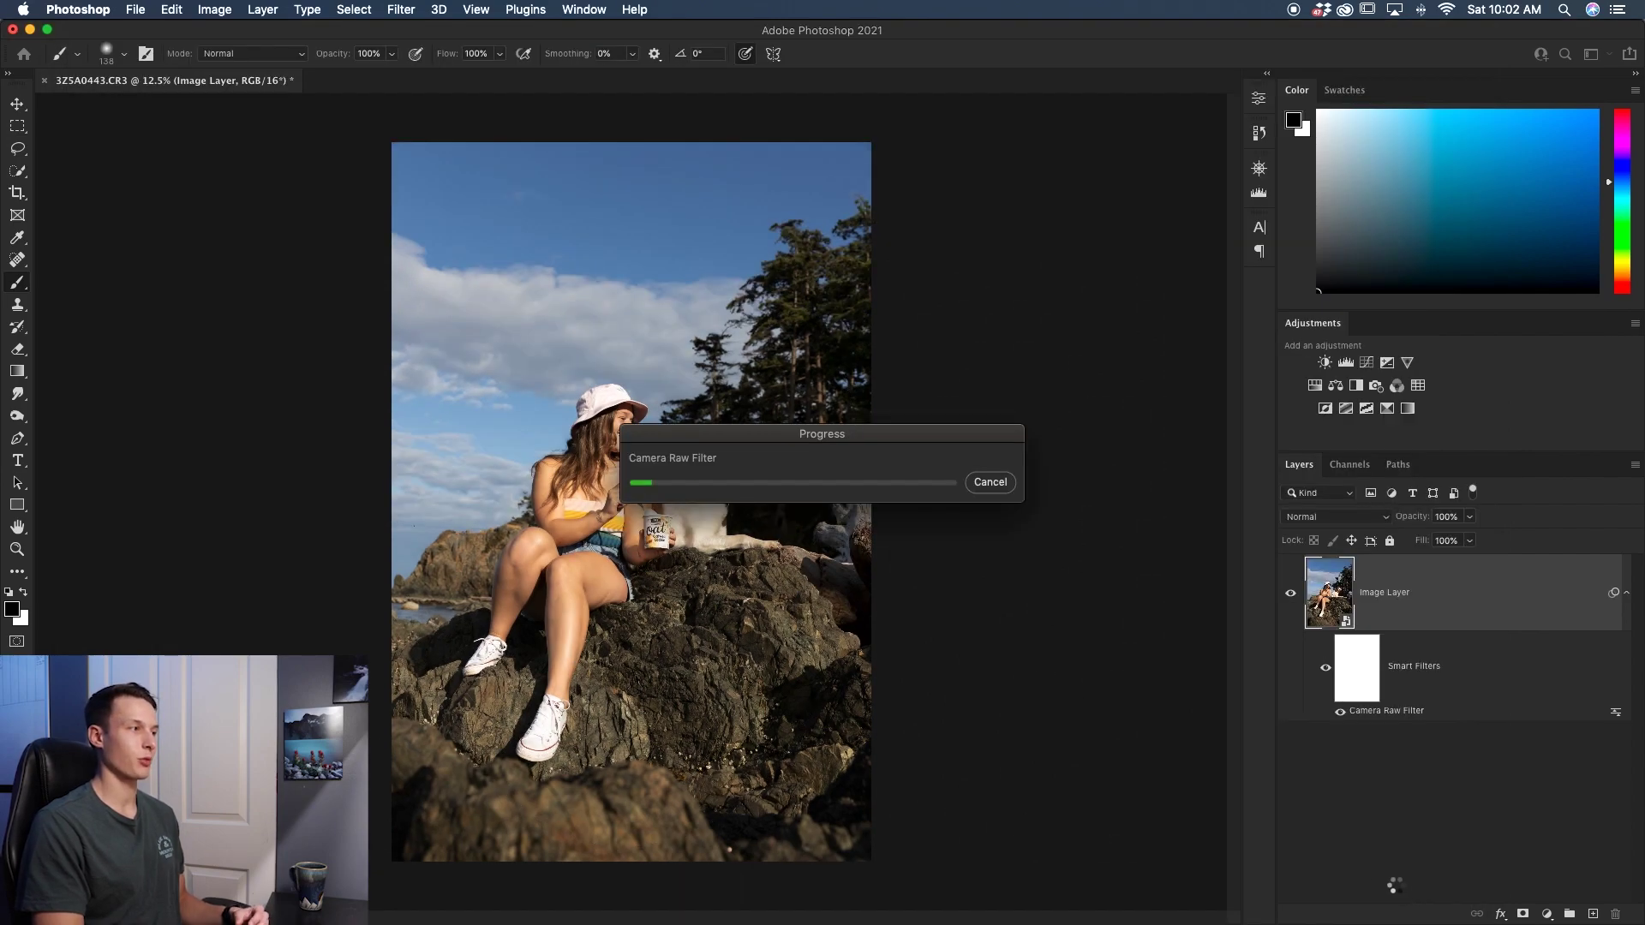